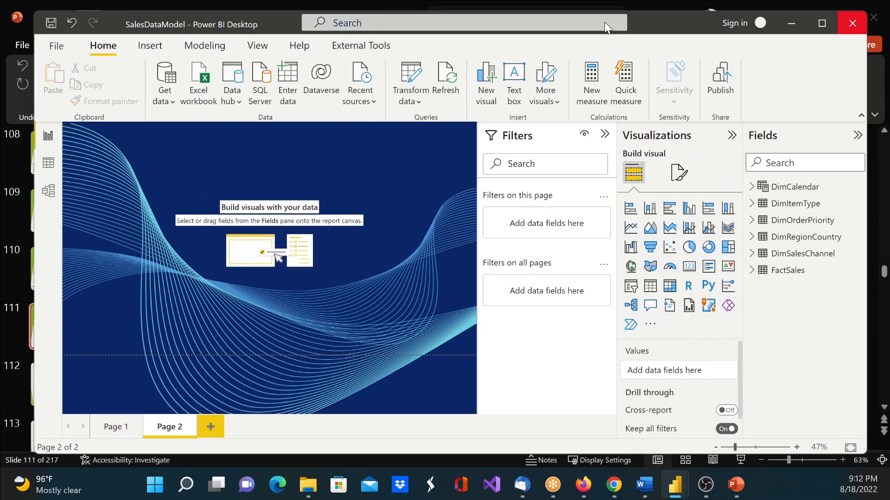
Maximize the report window and look through the fields of the DimCalendar table.
click(821, 24)
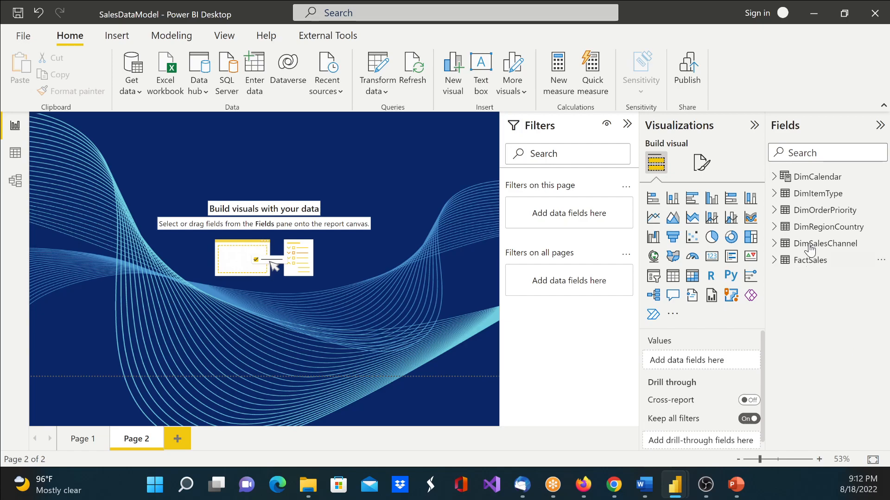
click(773, 177)
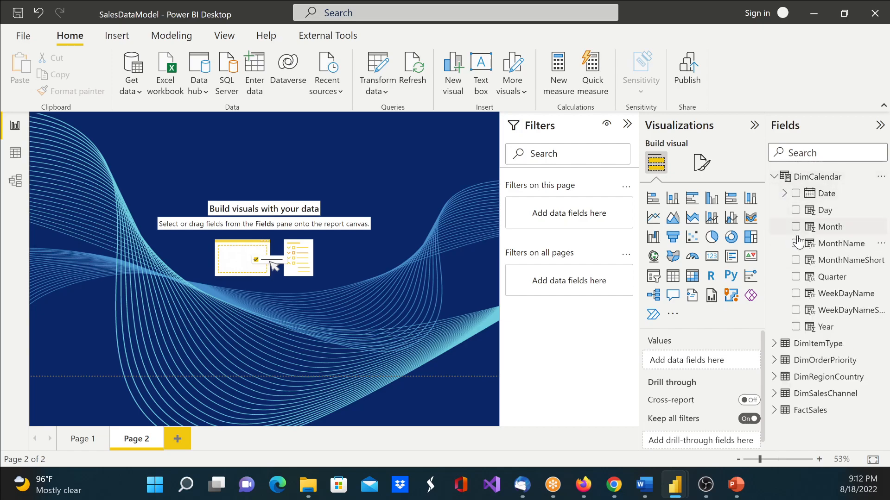
click(773, 177)
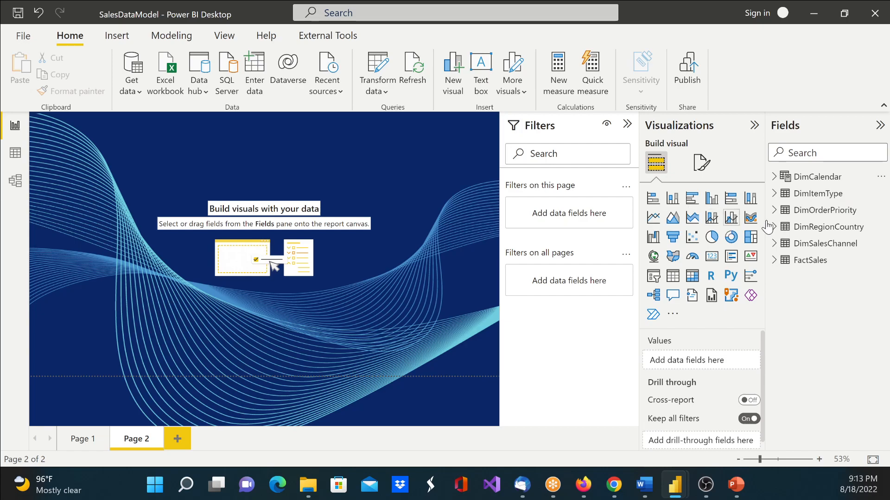
Save a copy of the report as SalesGrouping.pbix in the Power BI folder.
click(19, 36)
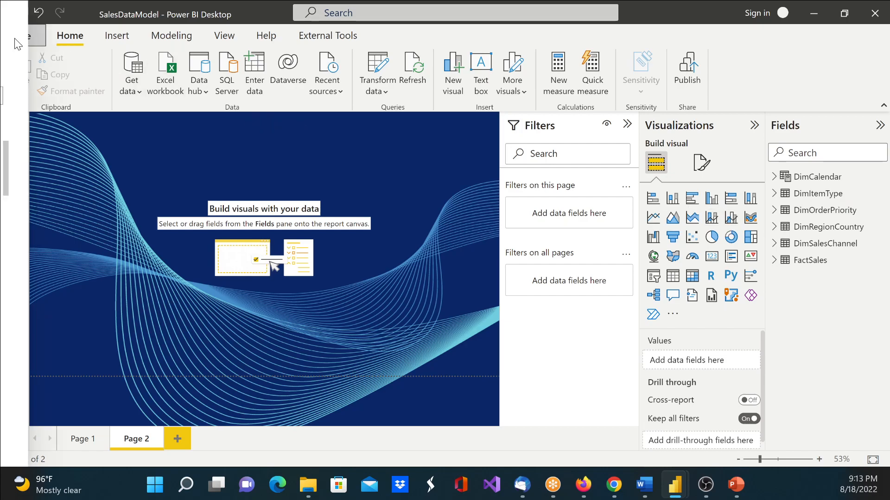
click(28, 128)
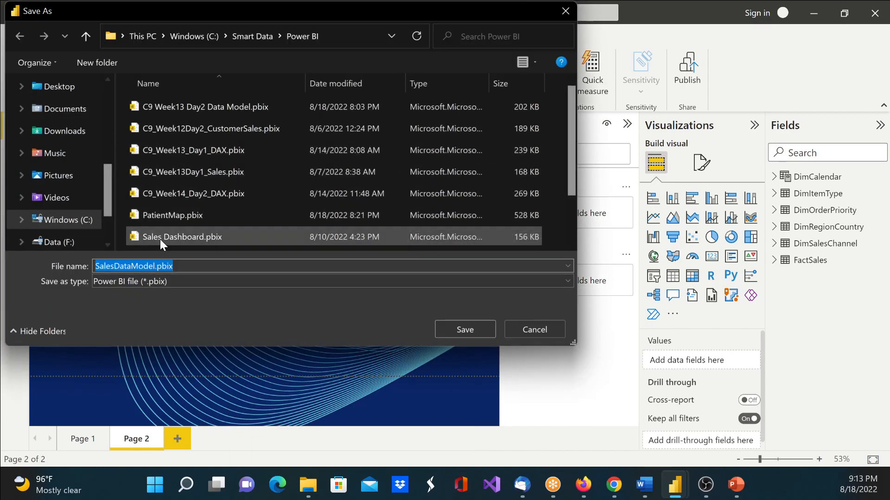
click(156, 267)
drag(156, 266, 131, 266)
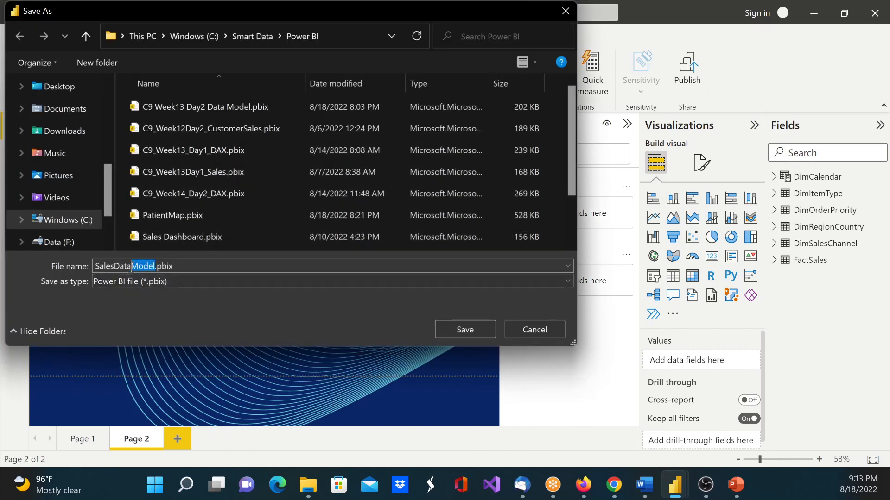
key(BackSpace)
key(BackSpace)
key(BackSpace)
key(BackSpace)
key(BackSpace)
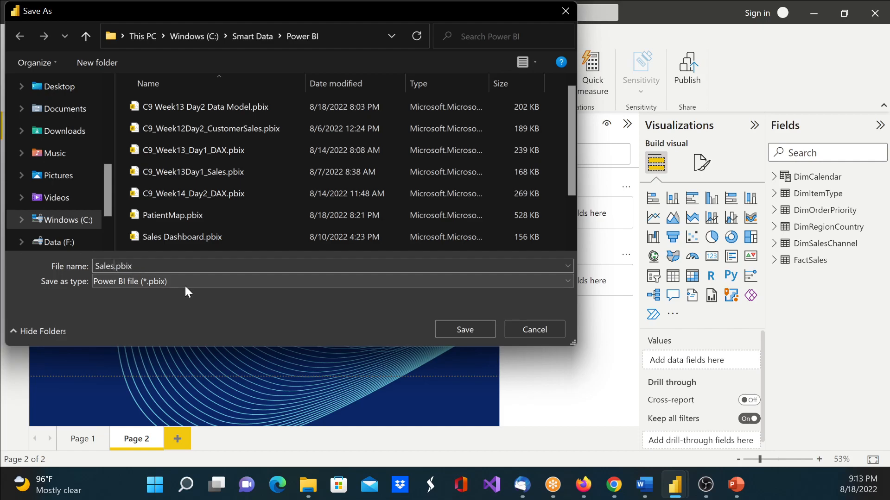
text(Grouping)
click(463, 332)
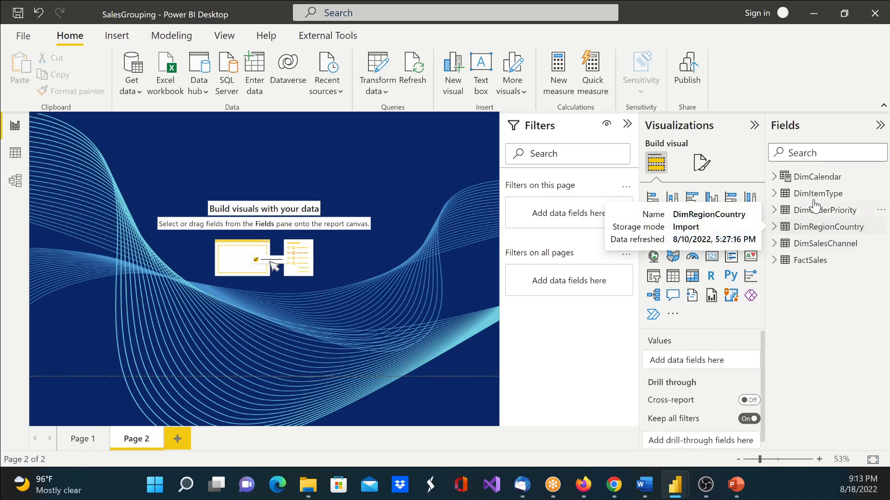
Build a stacked column chart of Total Revenue by Item Type on Page 2 and enlarge it to nearly the full page width.
click(773, 193)
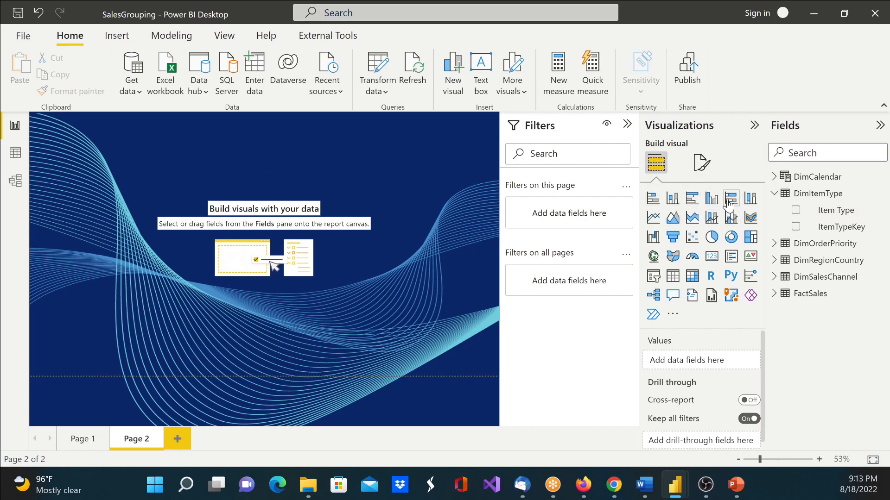
click(673, 199)
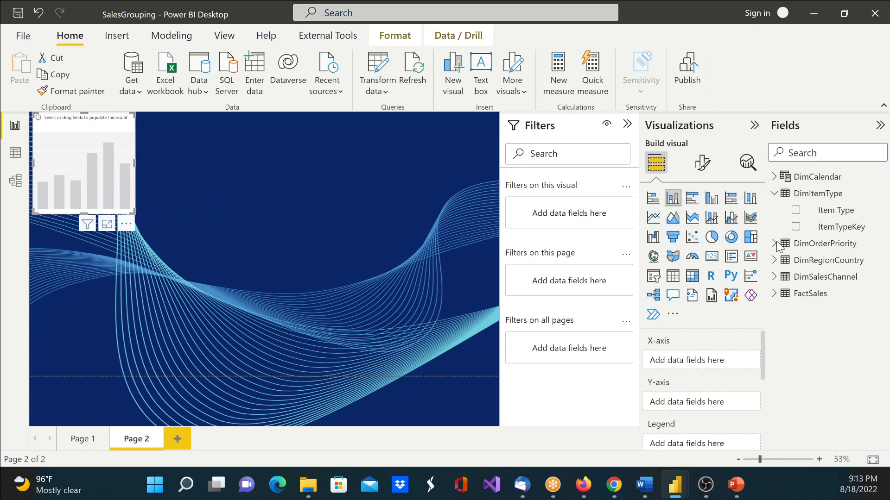
click(796, 211)
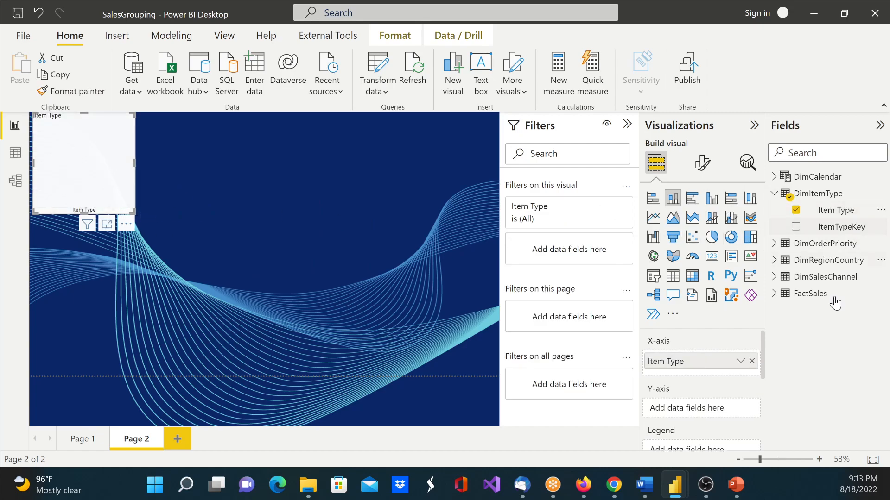
click(773, 297)
scroll(788, 371, down, 3)
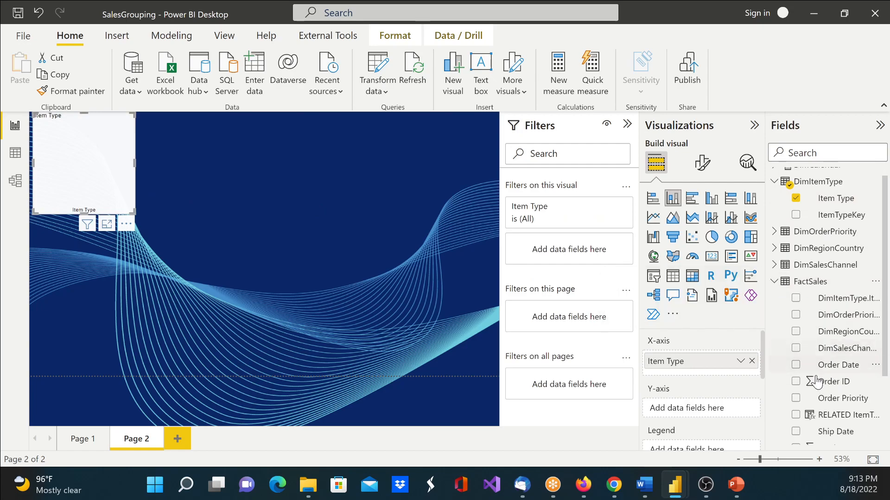
click(795, 386)
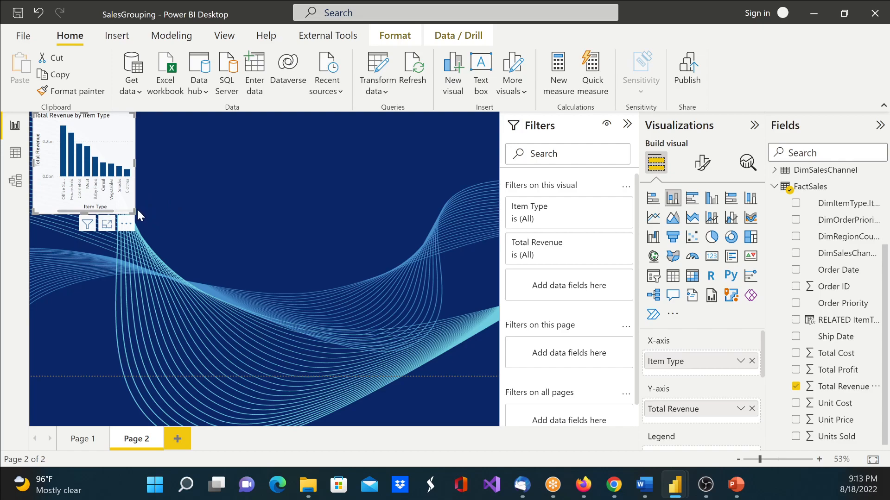
drag(135, 213, 480, 239)
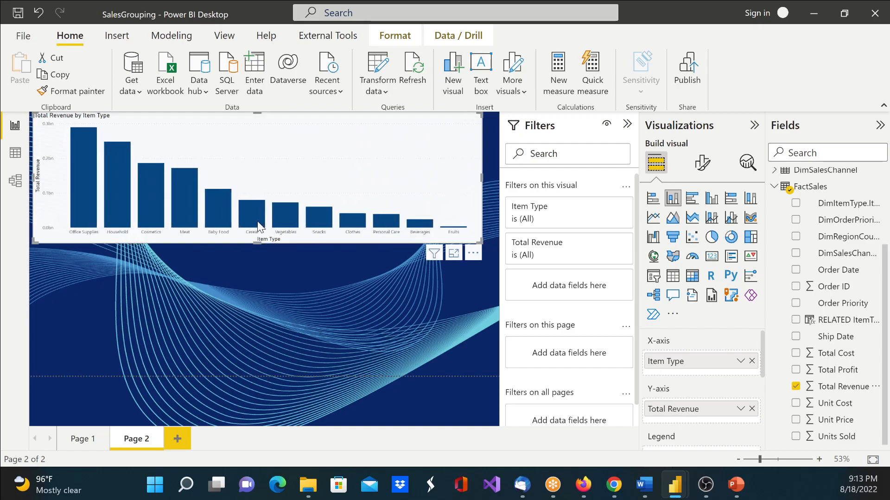
drag(257, 242, 262, 300)
click(126, 291)
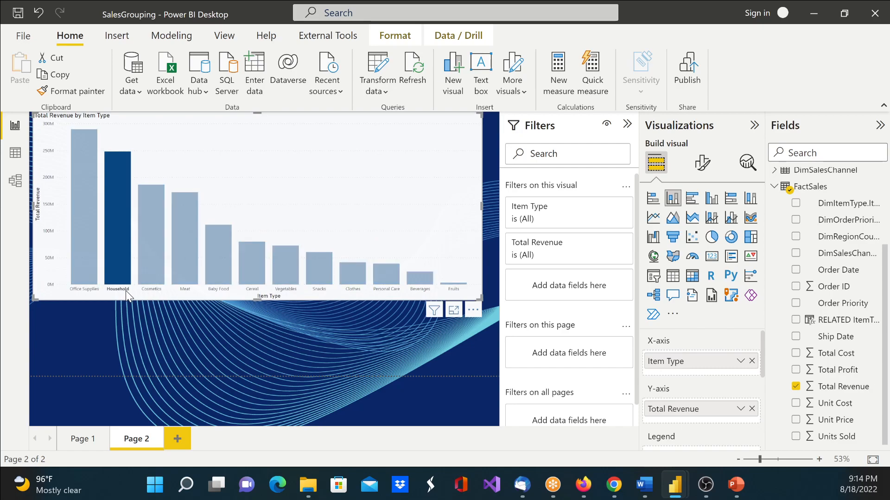
click(90, 288)
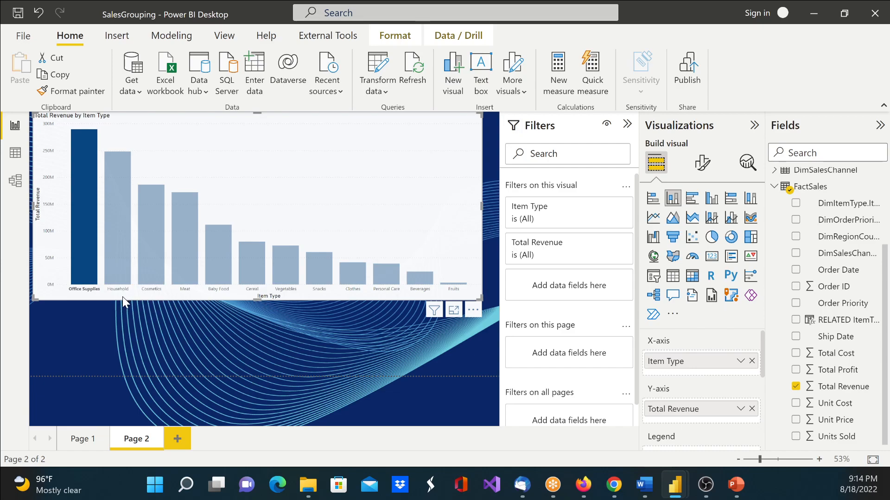
click(235, 171)
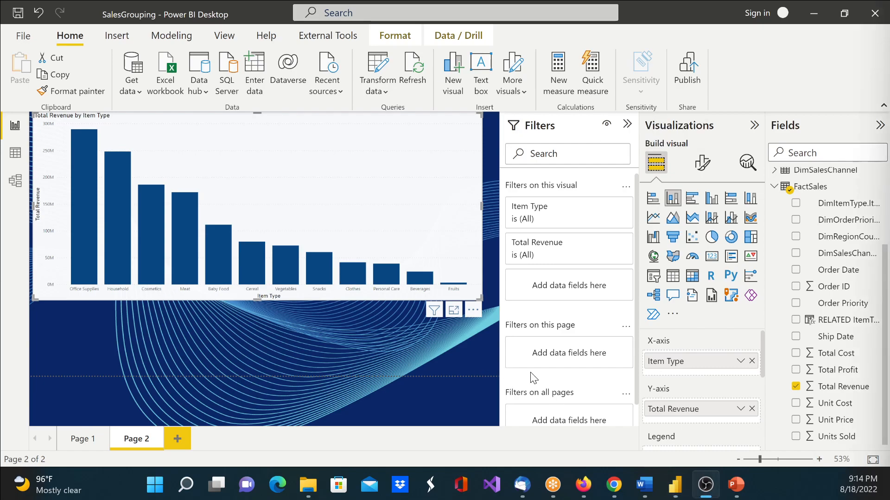
Set the font size of the column chart's X-axis values to 17.
click(704, 166)
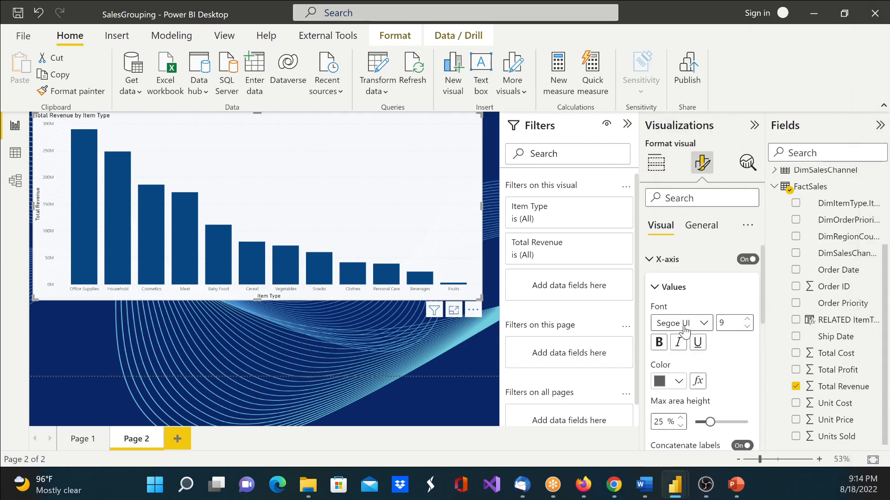
click(655, 287)
click(651, 260)
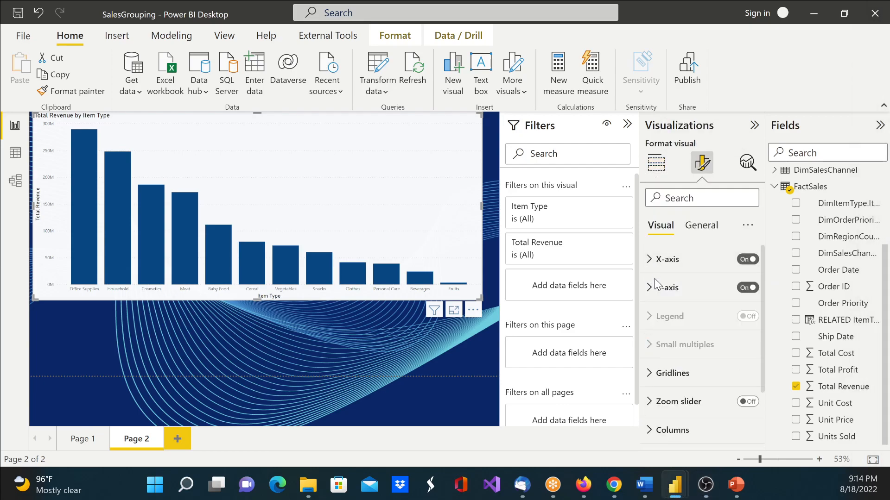
click(652, 288)
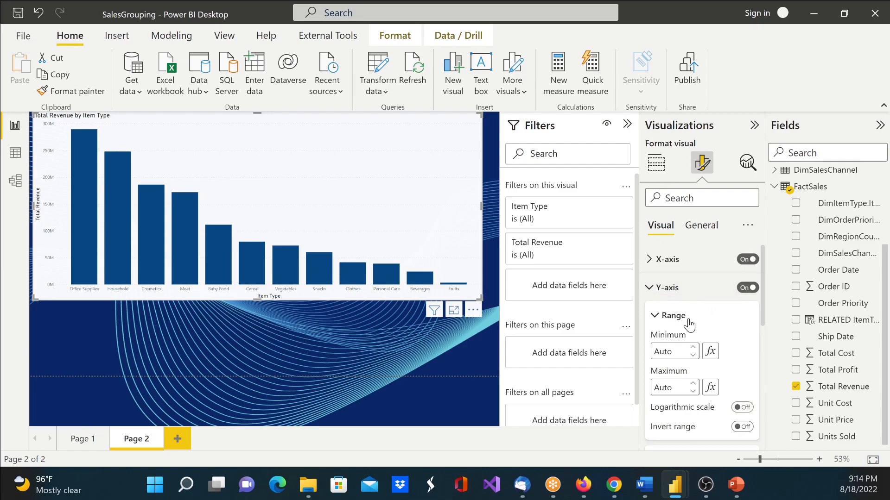
click(658, 261)
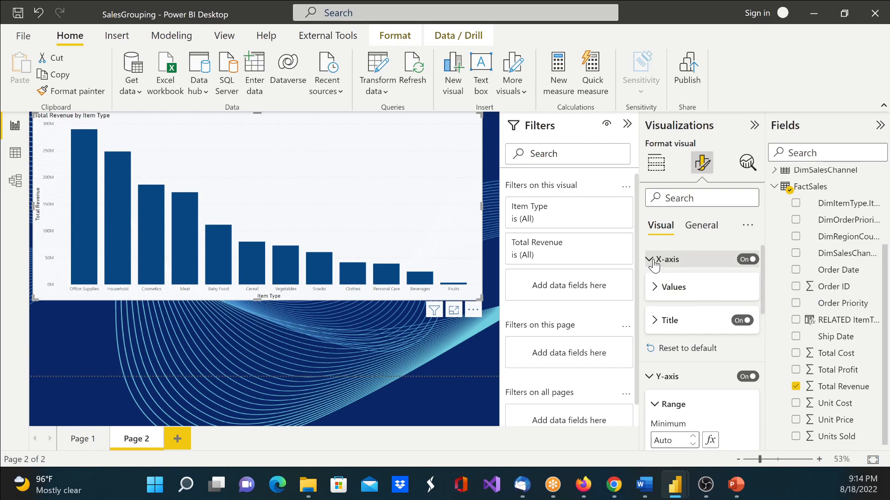
click(655, 287)
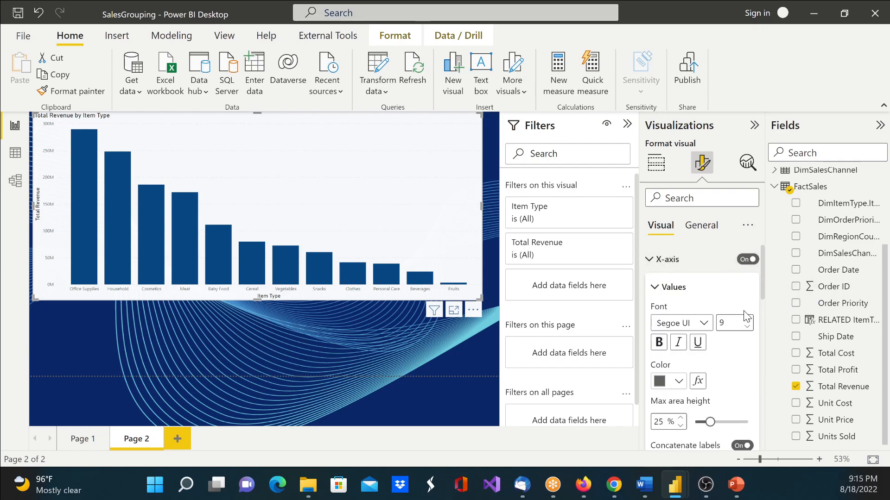
click(747, 320)
click(747, 320)
click(747, 320)
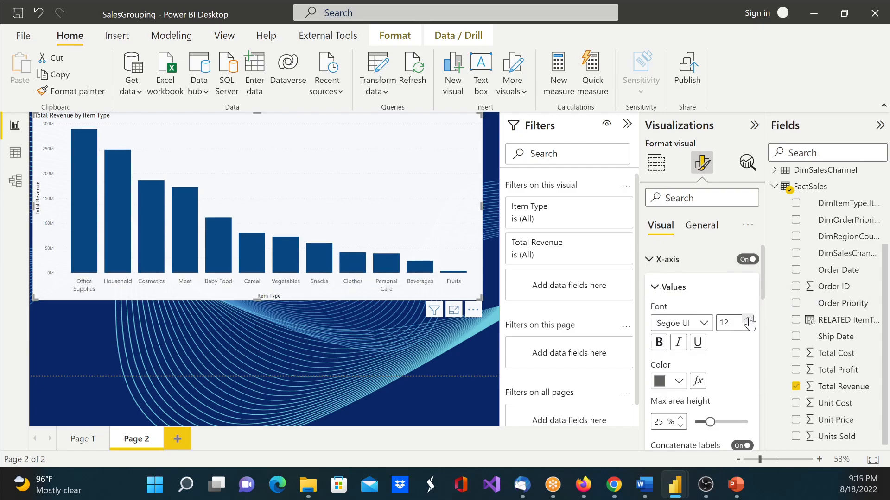
click(747, 320)
click(747, 320)
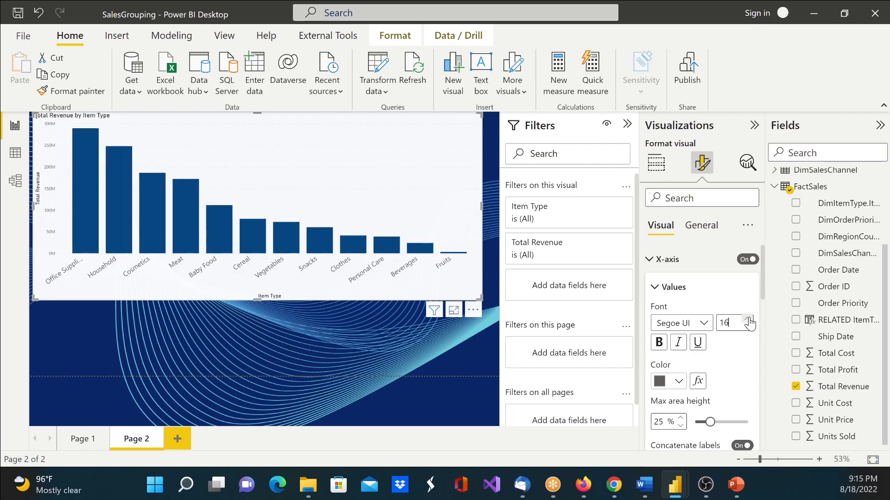
Color the chart's X-axis values green and try bold formatting on them.
click(679, 382)
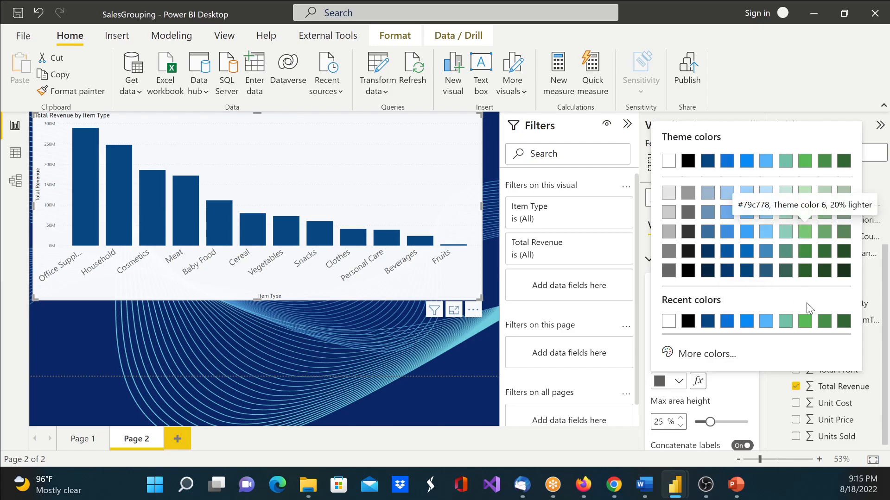
click(804, 321)
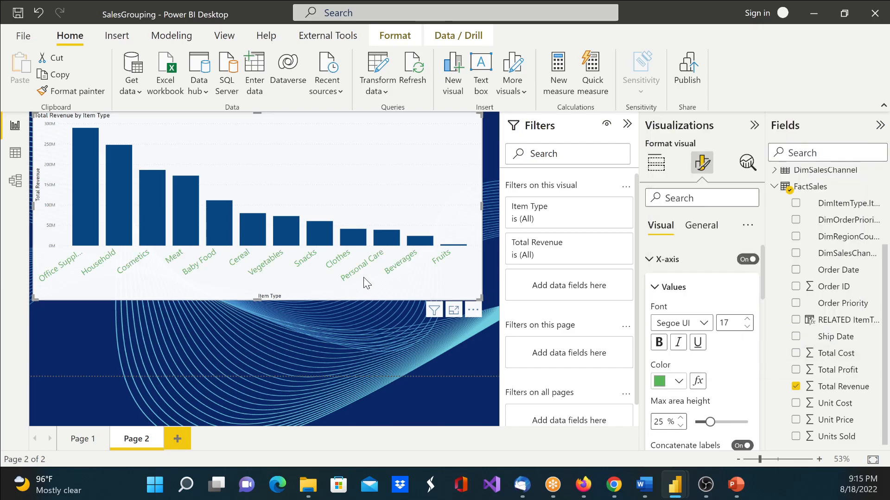
click(660, 344)
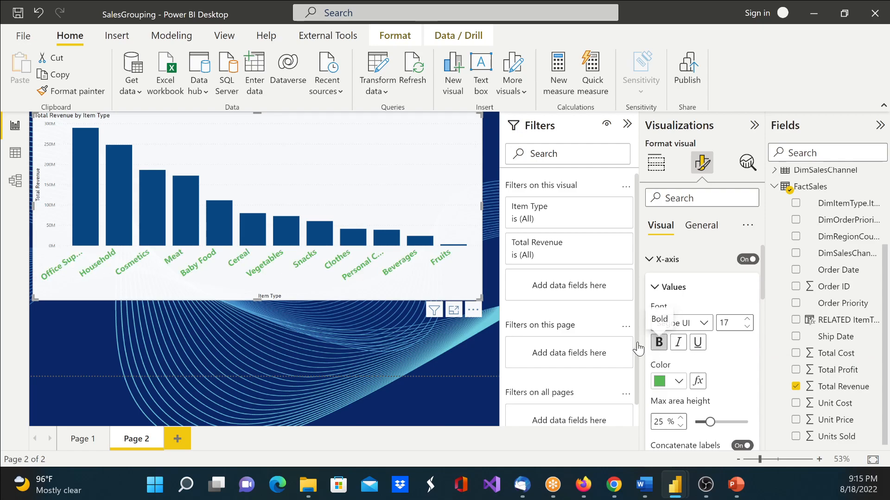
click(661, 343)
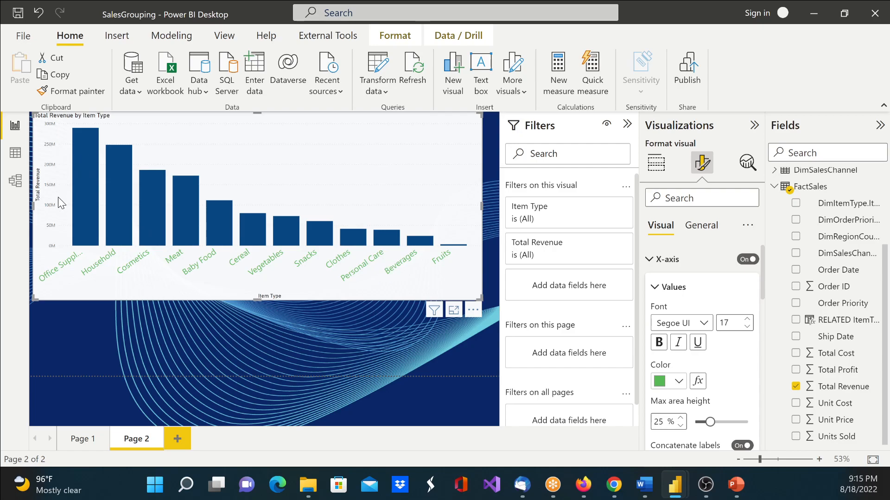
click(658, 259)
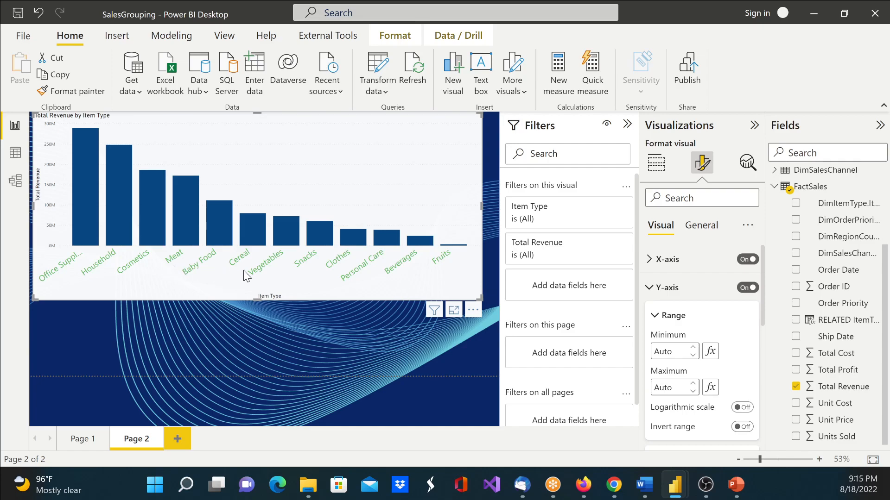
Group the Vegetables and Fruits columns of the chart into one data group.
click(440, 256)
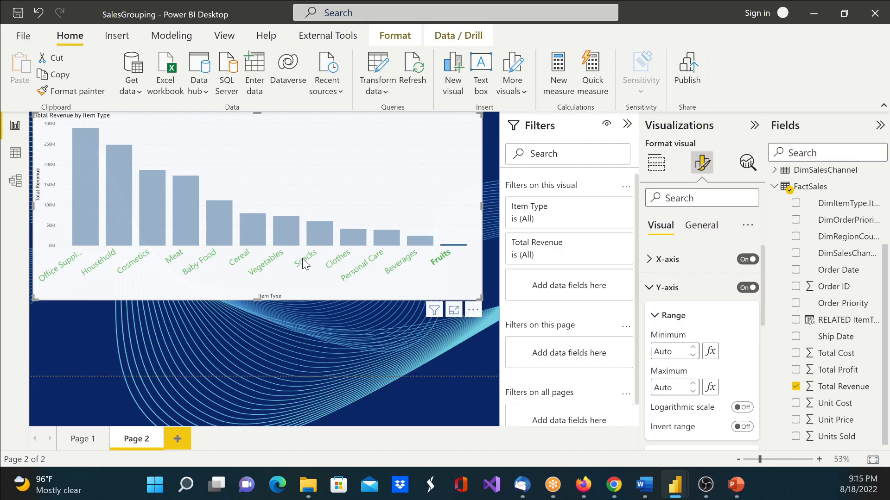
click(278, 263)
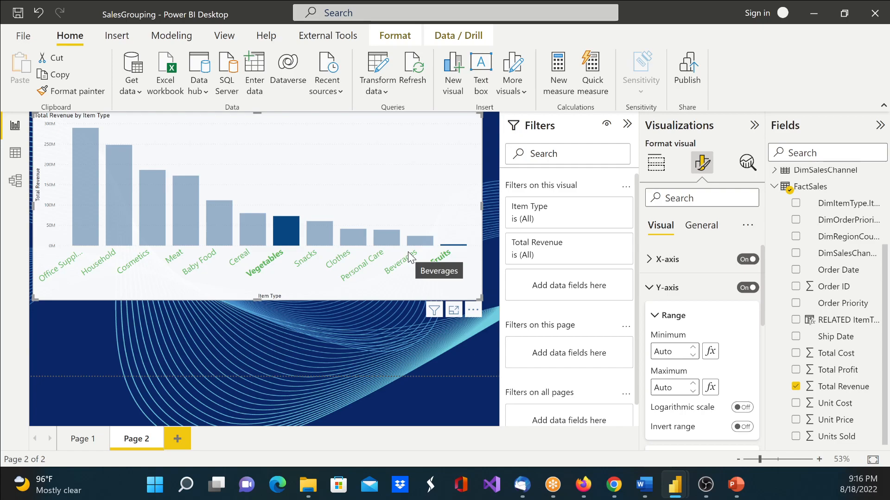
click(290, 235)
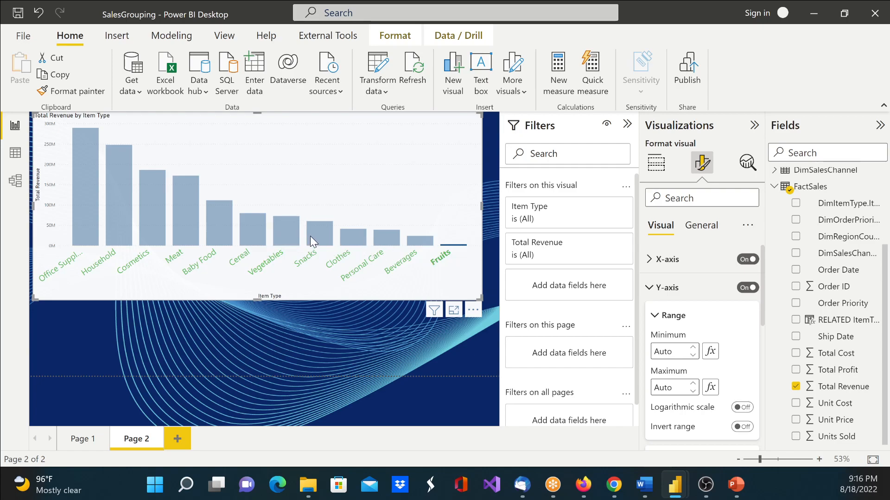
click(285, 235)
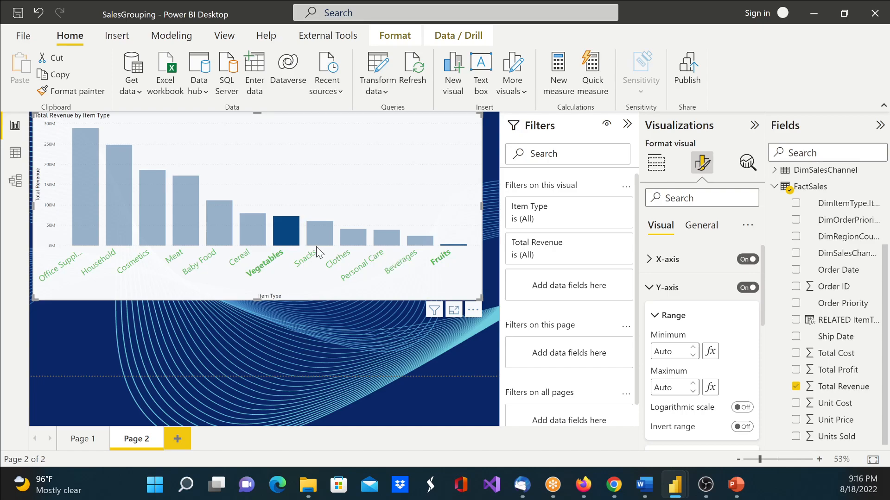
right_click(281, 228)
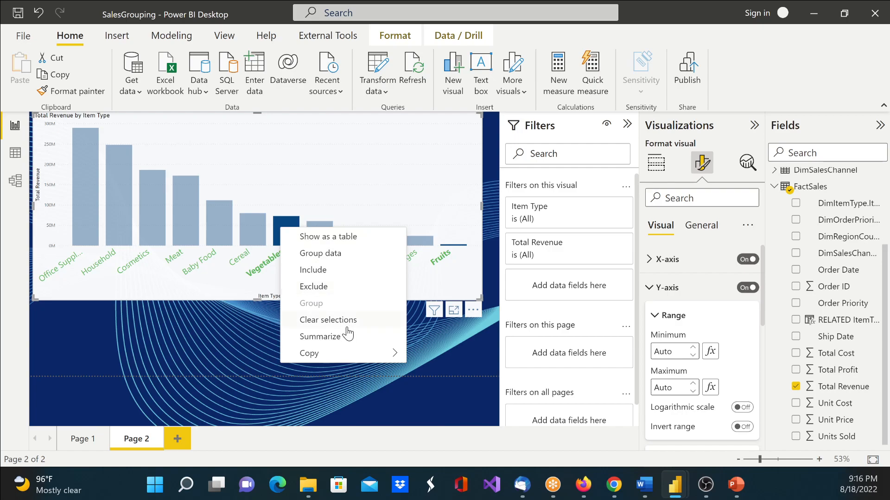
click(346, 254)
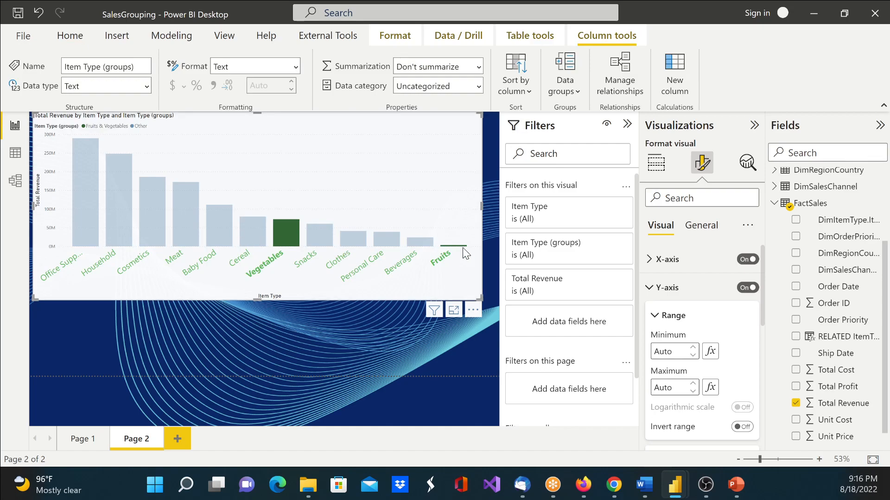
Replace Item Type with Item Type (groups) on the chart's X-axis and highlight the Other column.
click(775, 203)
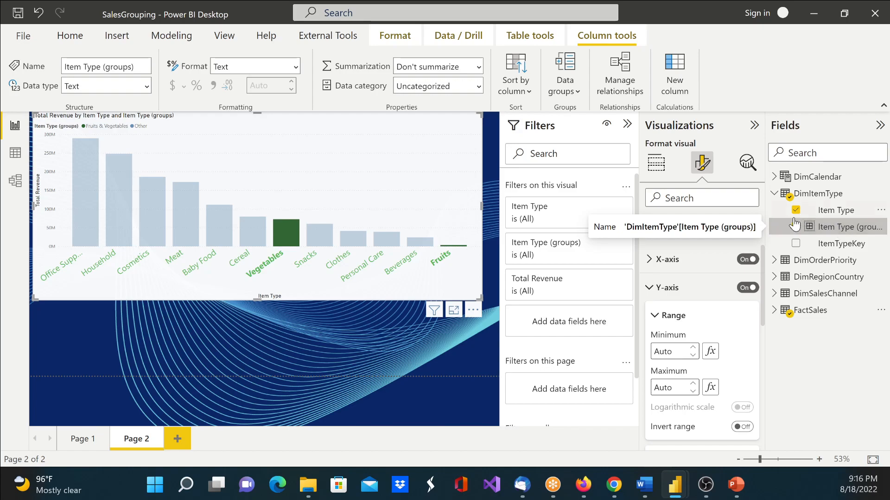
click(656, 163)
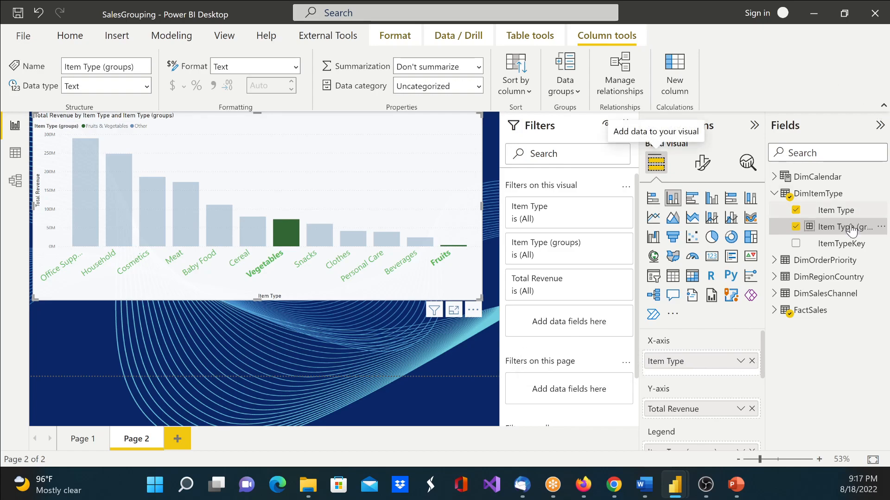
right_click(821, 230)
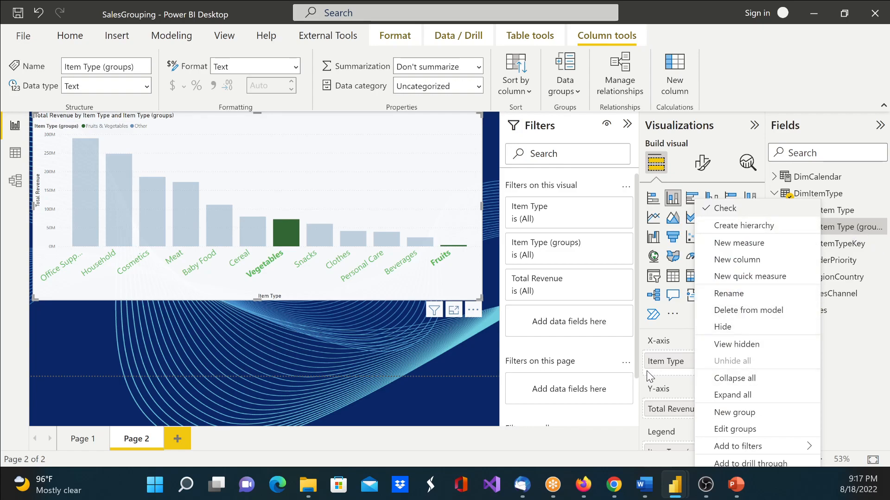
click(677, 337)
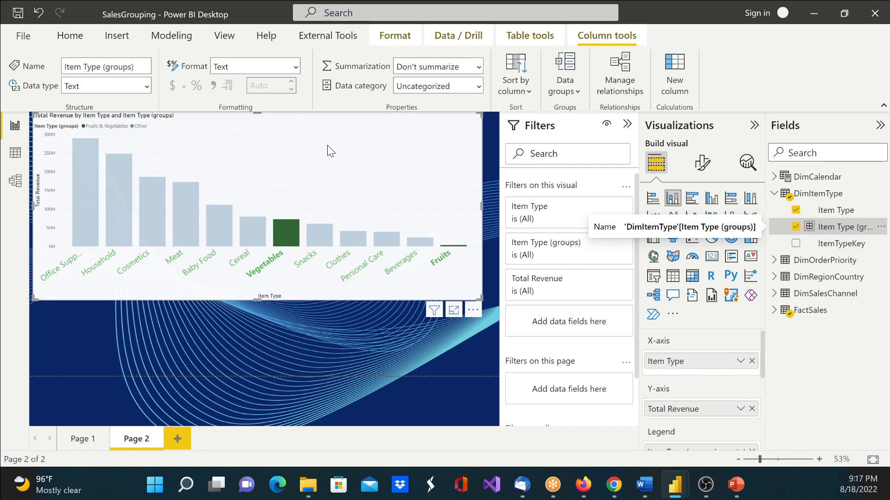
mouse_move(381, 235)
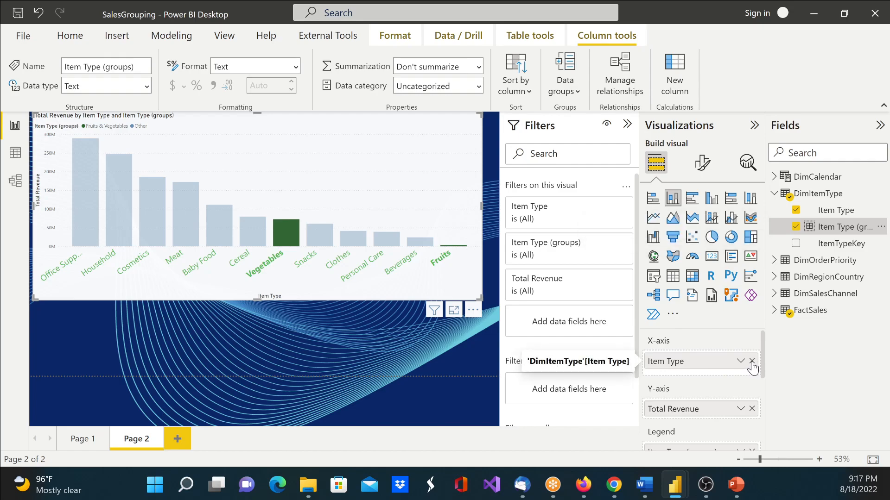
drag(827, 227, 707, 355)
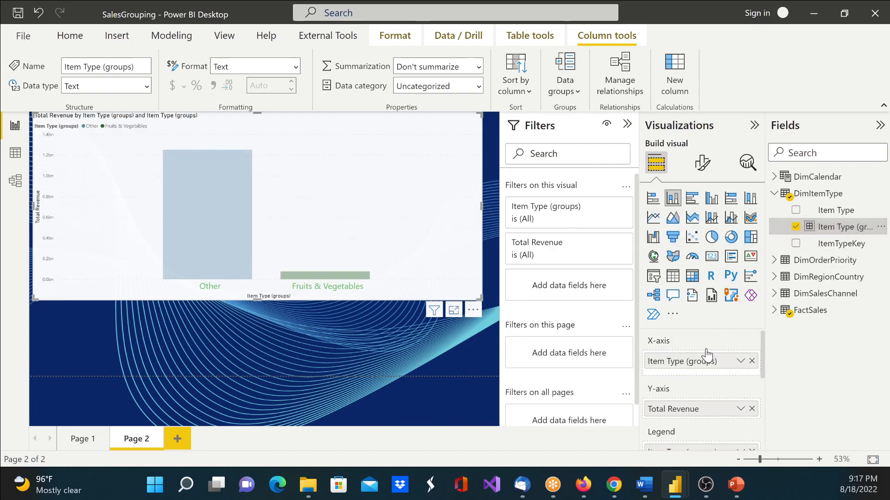
click(210, 232)
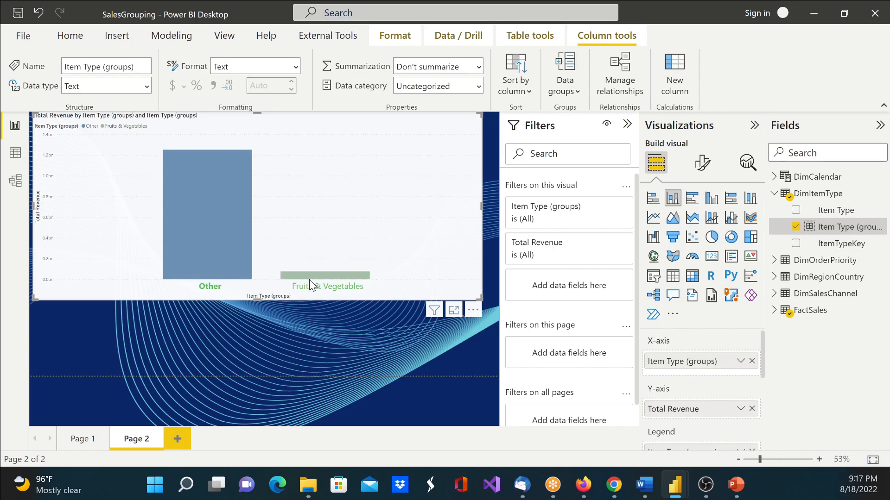
mouse_move(312, 271)
mouse_move(192, 244)
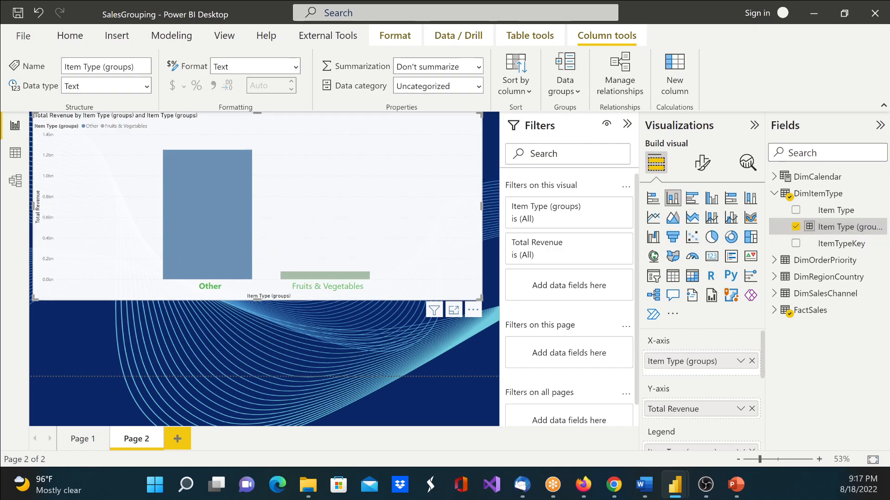
Open the Item Type (groups) field for group editing, expand Fruits & Vegetables, and exclude the Other group.
right_click(831, 228)
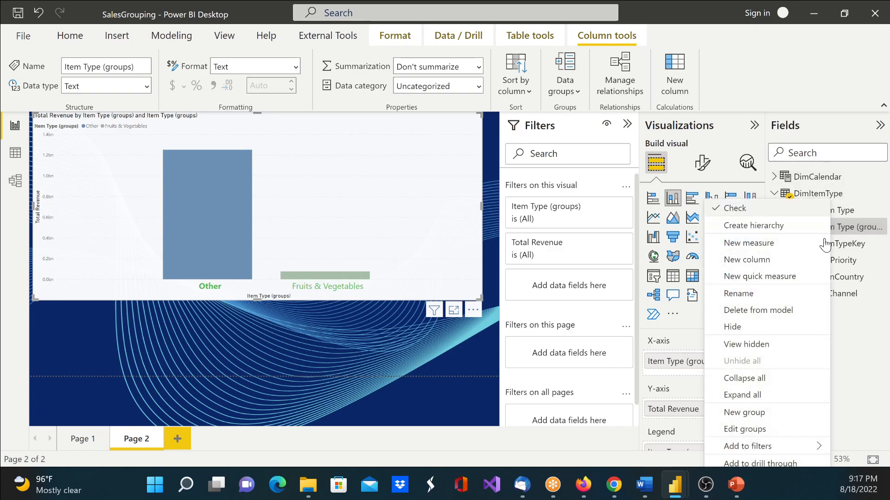
click(769, 430)
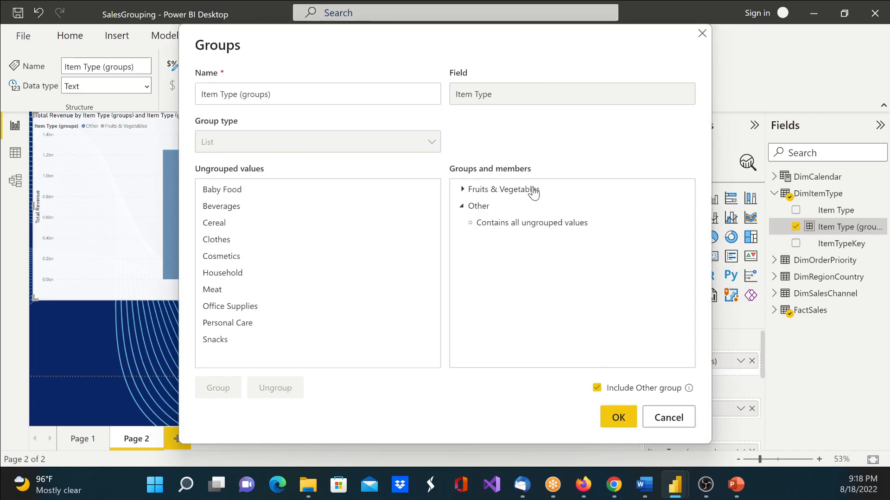
click(463, 190)
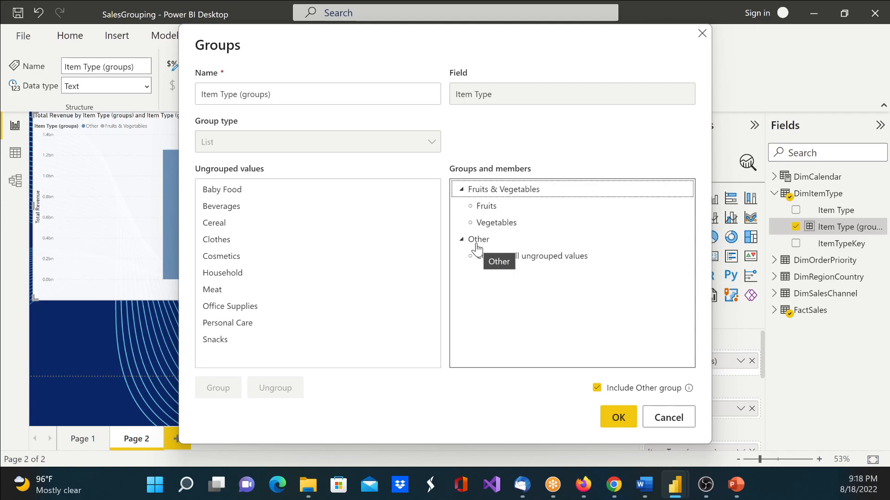
click(597, 389)
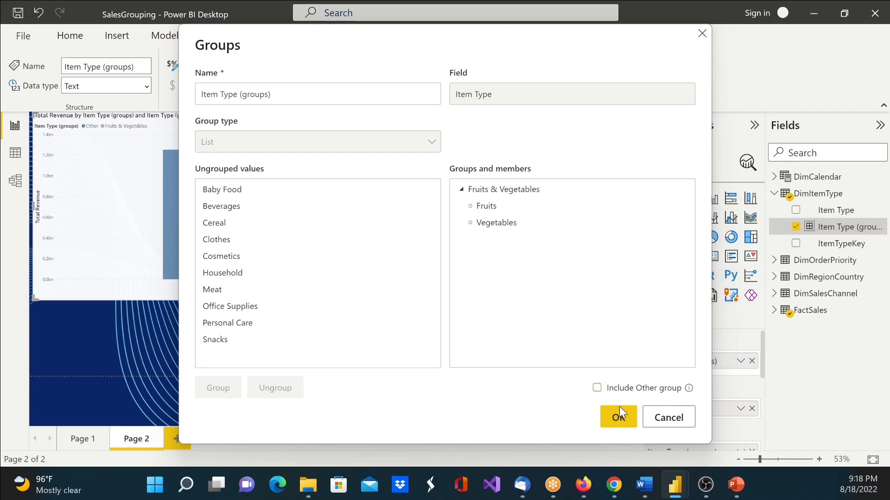
click(597, 389)
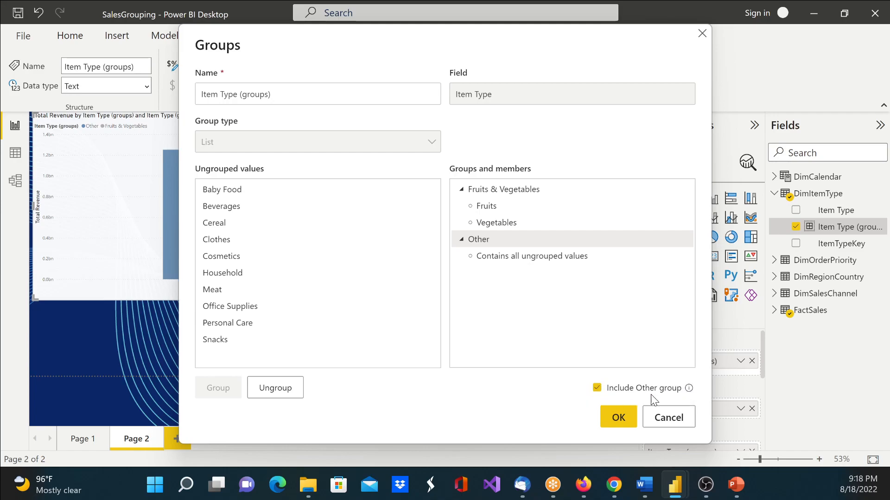
click(597, 388)
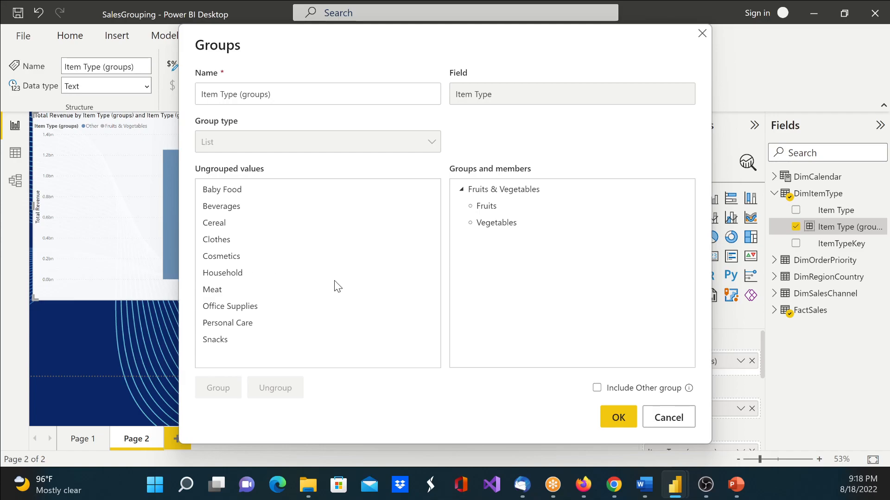
Combine the ungrouped values Clothes and Personal Care into a new group.
click(224, 244)
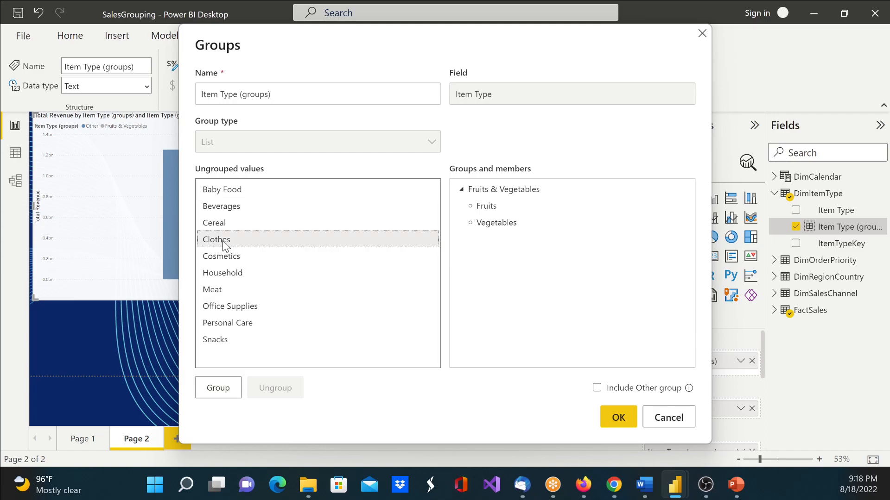
ctrl+click(240, 325)
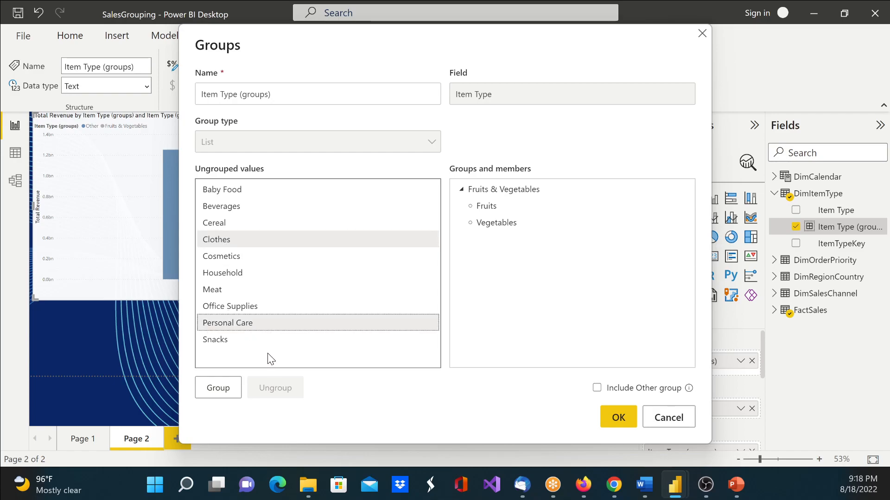
click(225, 394)
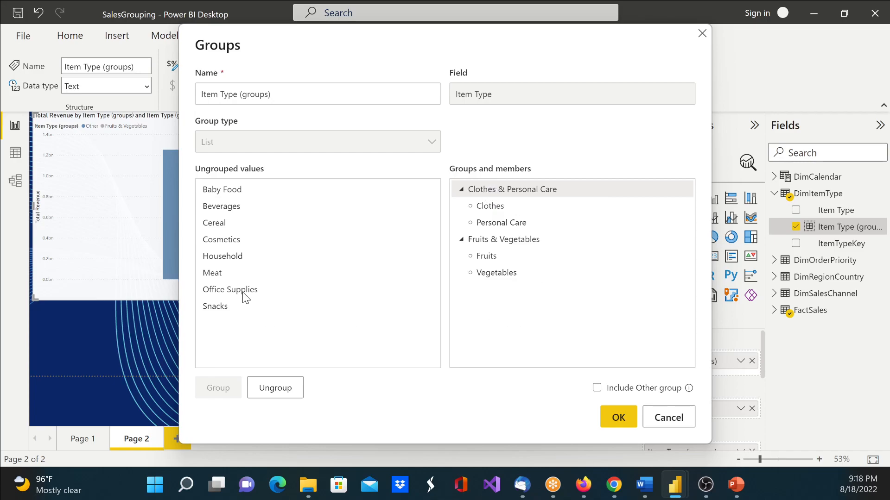
Combine the ungrouped values Baby Food, Cereal, Meat and Snacks into a new group.
click(223, 227)
ctrl+click(241, 193)
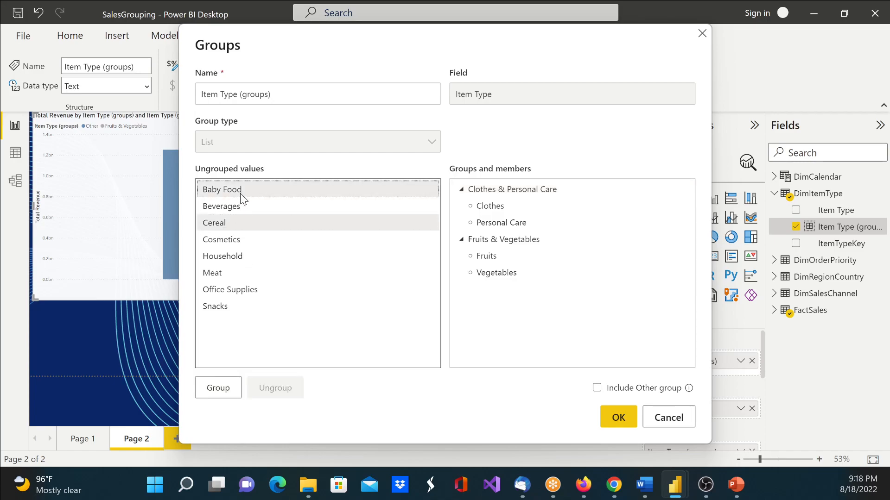
ctrl+click(226, 274)
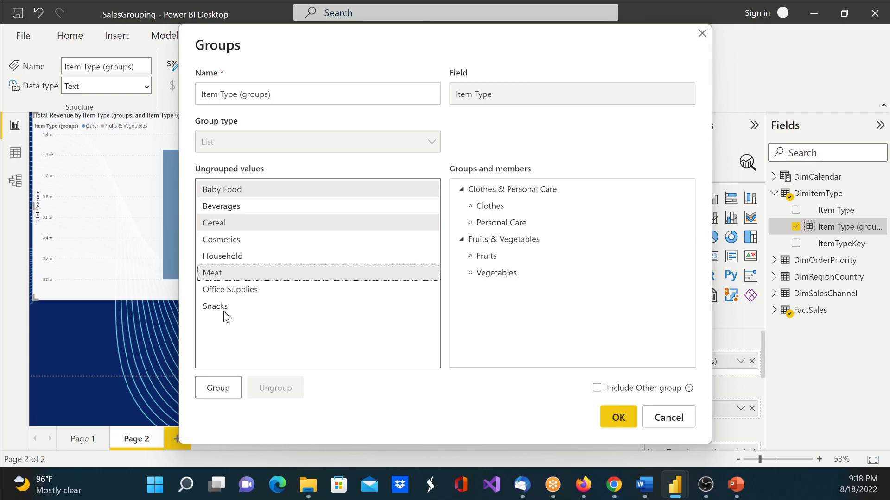
ctrl+click(225, 310)
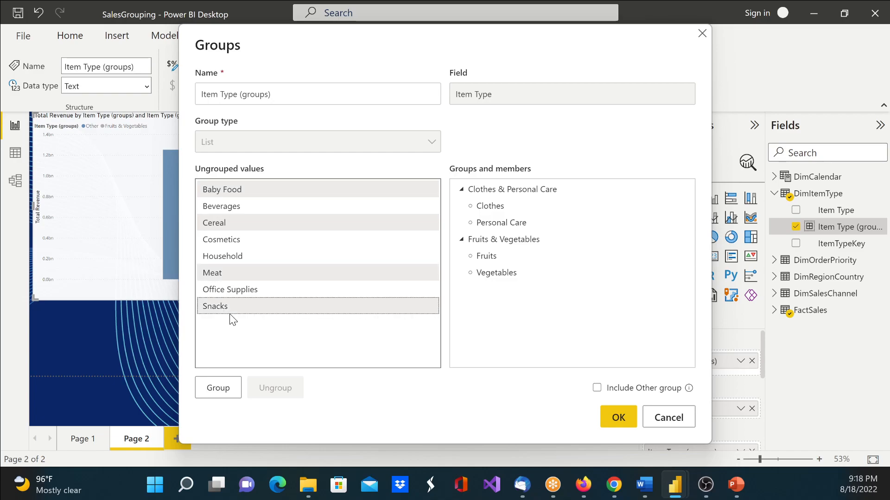
click(233, 397)
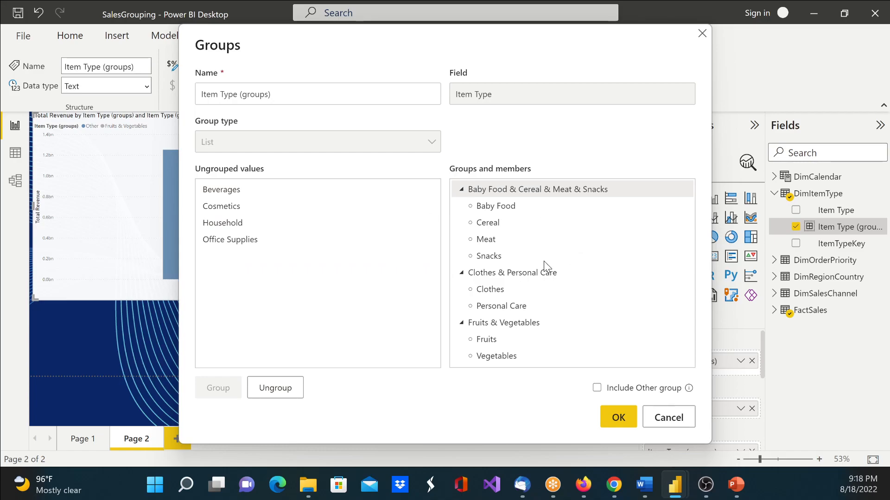
Remove Baby Food from the group it shares with Cereal, Meat and Snacks.
click(491, 225)
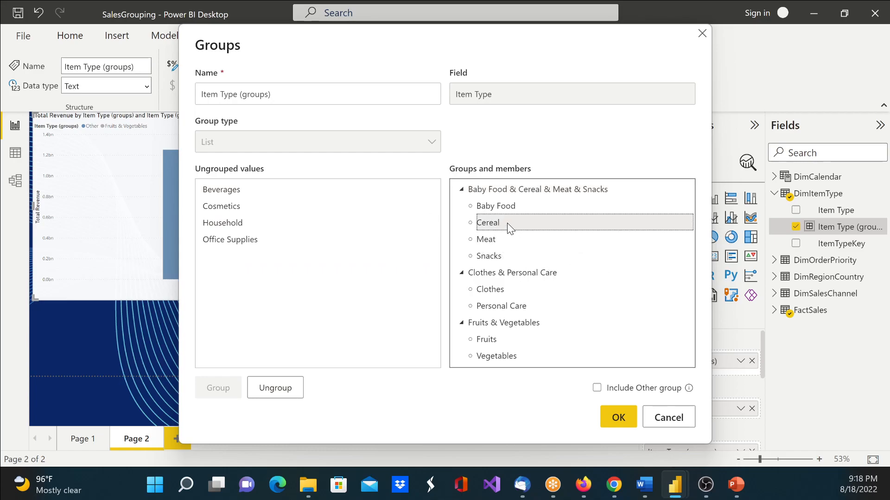
click(509, 206)
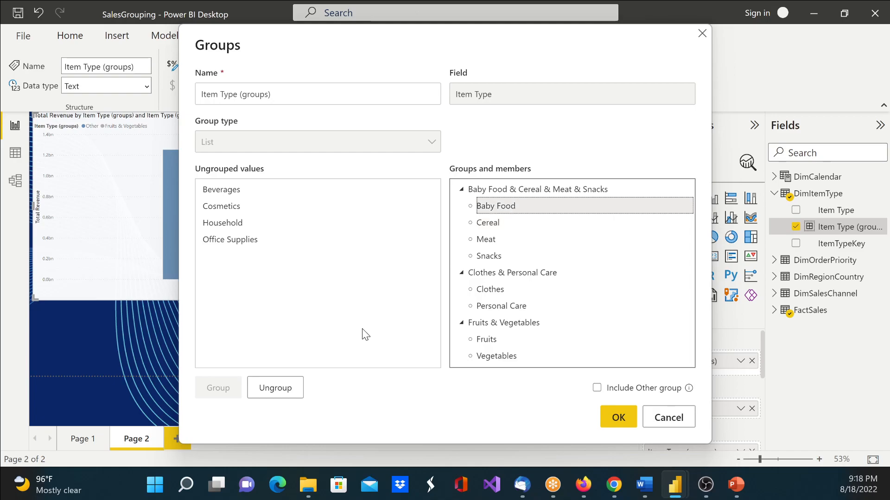
click(281, 390)
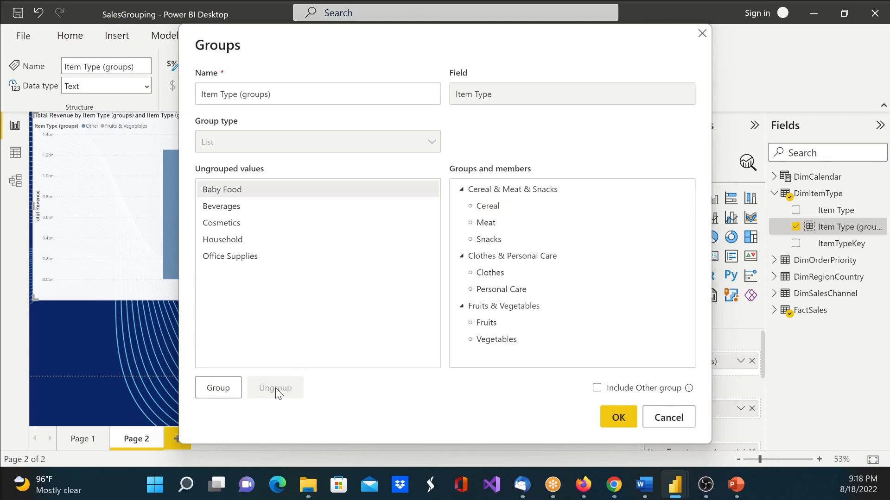
click(546, 195)
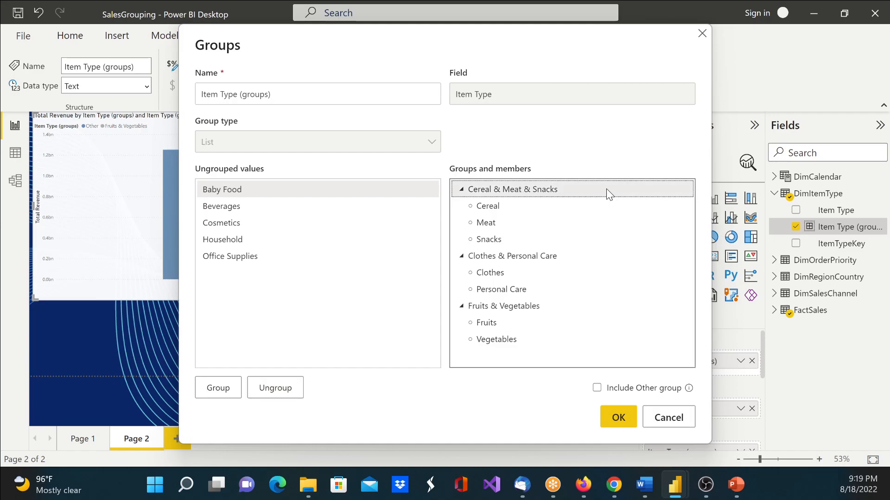
Add the ungrouped values Cosmetics and Household to the existing Clothes & Personal Care group.
click(549, 257)
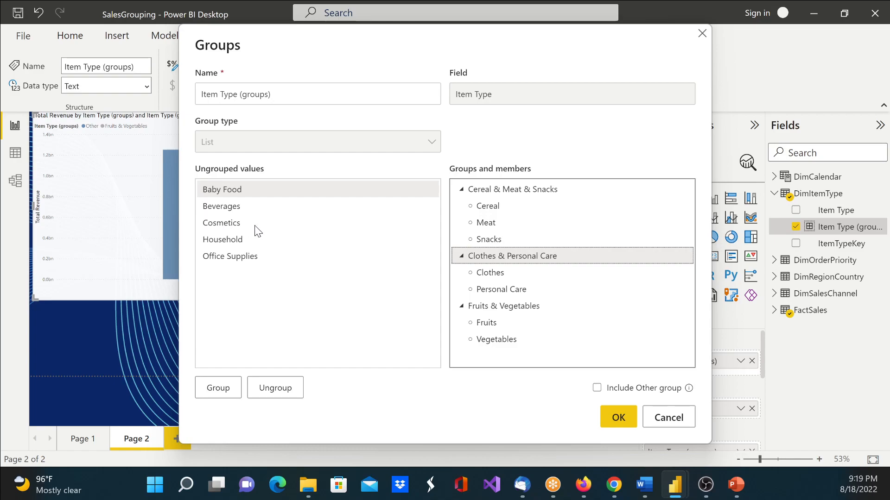
click(234, 224)
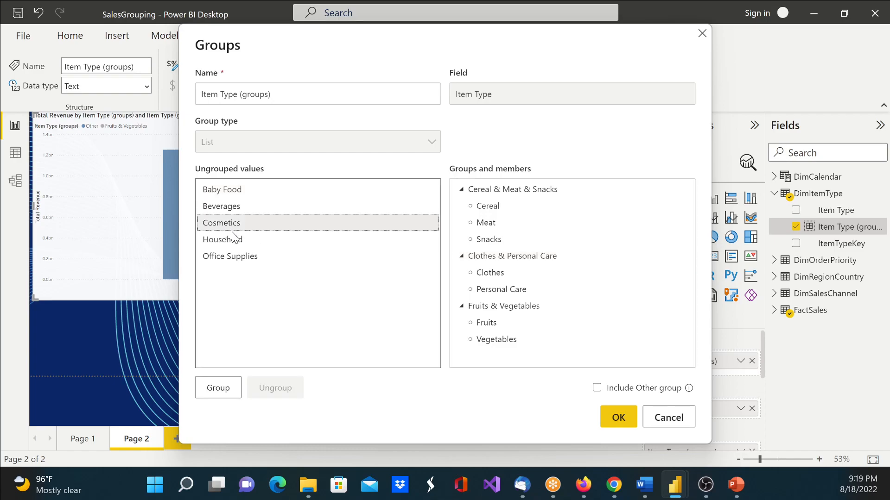
click(514, 255)
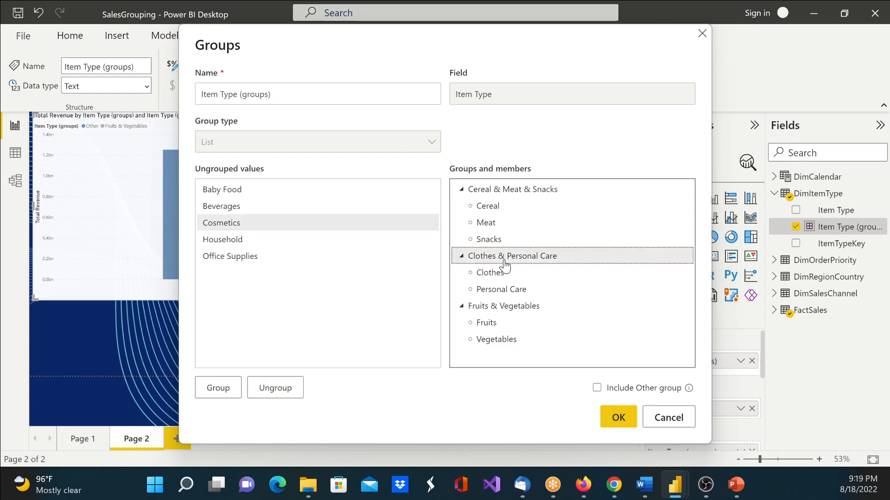
ctrl+click(230, 240)
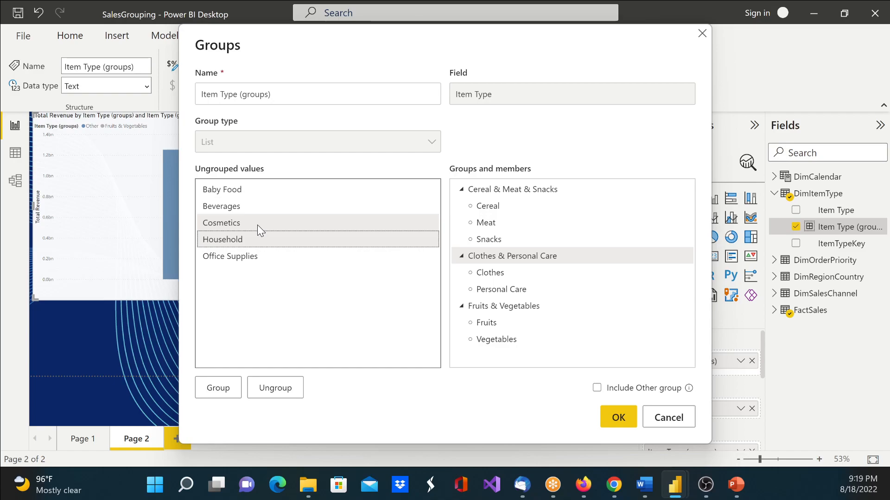
ctrl+click(254, 235)
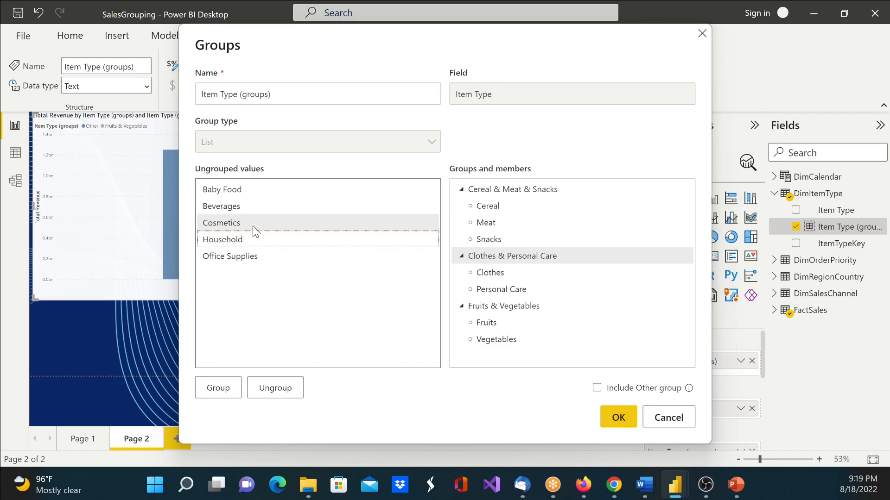
ctrl+click(252, 226)
ctrl+click(252, 239)
ctrl+click(249, 224)
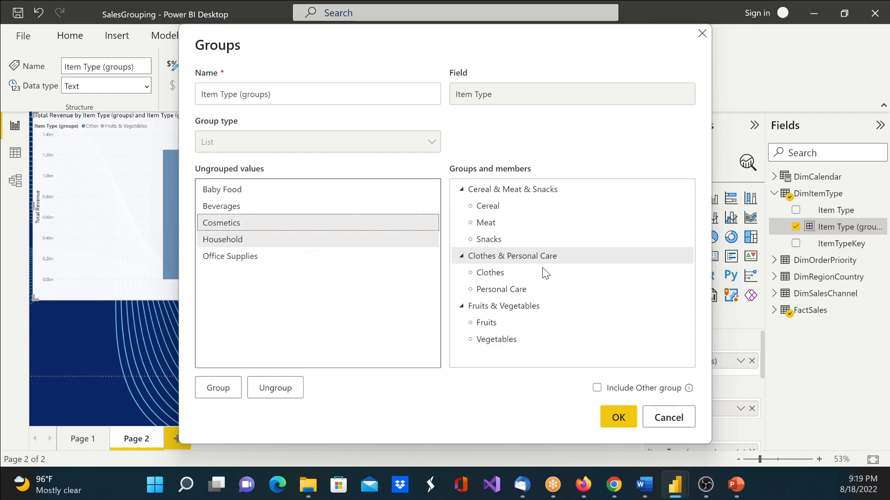
click(531, 257)
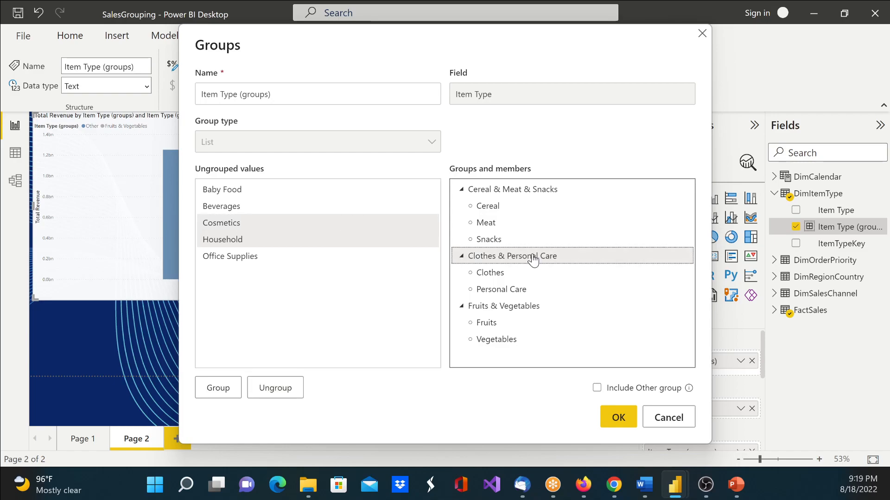
click(221, 395)
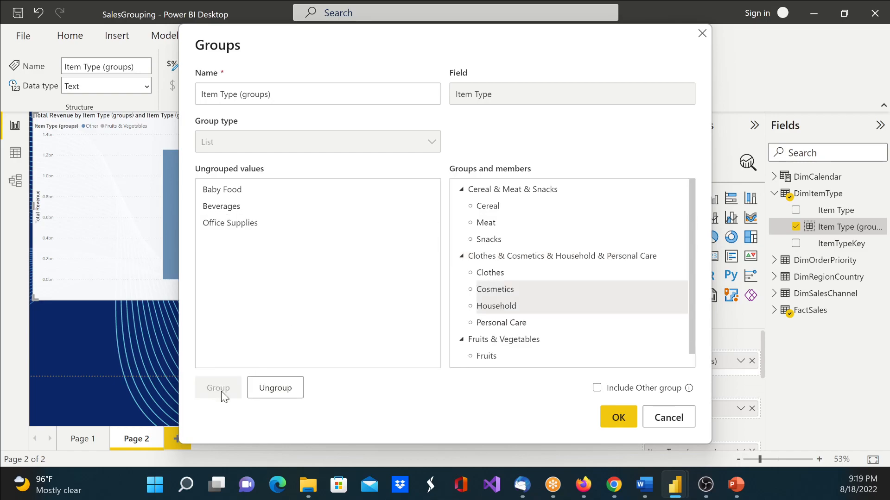
Rename the Clothes & Cosmetics & Household & Personal Care group to Home & Personal Care.
click(604, 256)
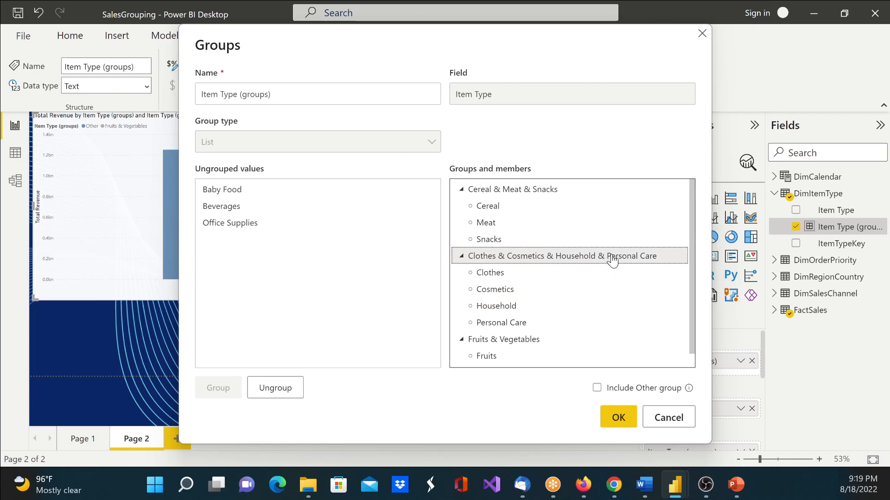
double_click(612, 259)
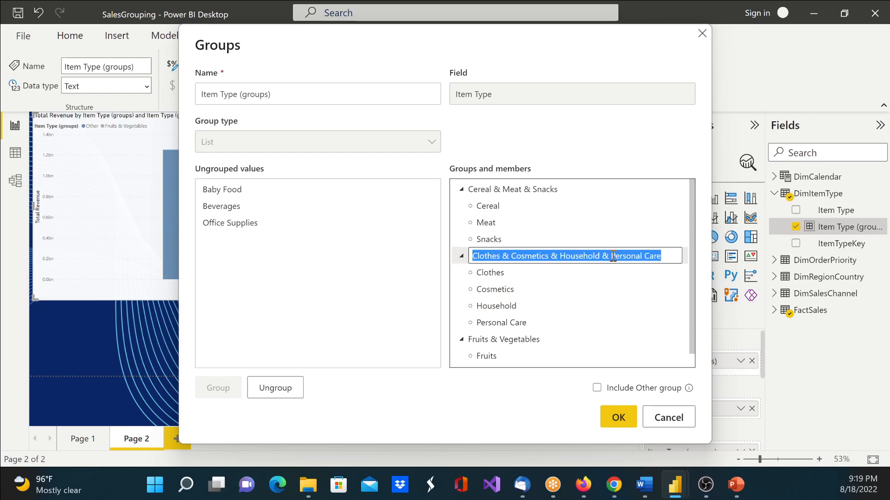
click(635, 254)
drag(595, 256, 456, 258)
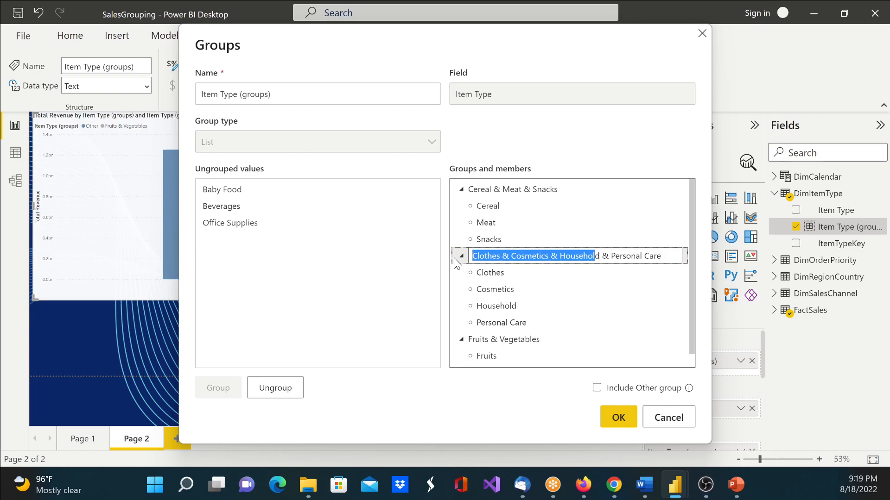
key(BackSpace)
key(Delete)
key(Delete)
text(Home)
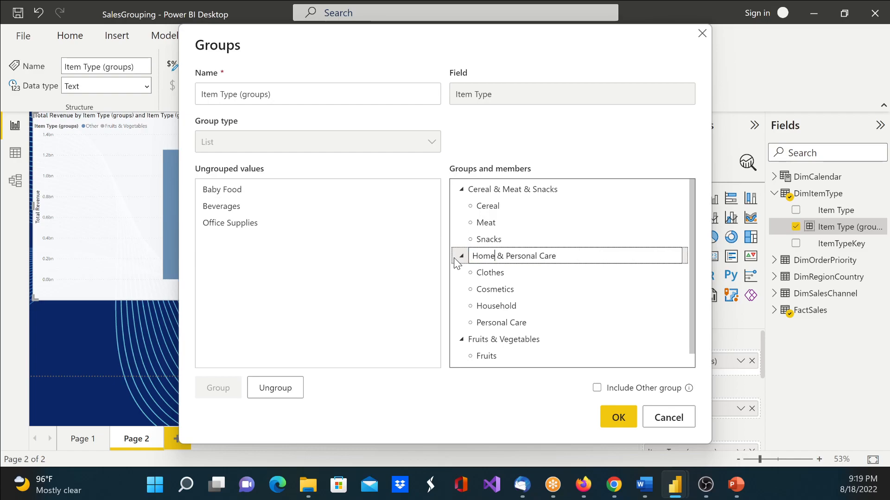
key(Return)
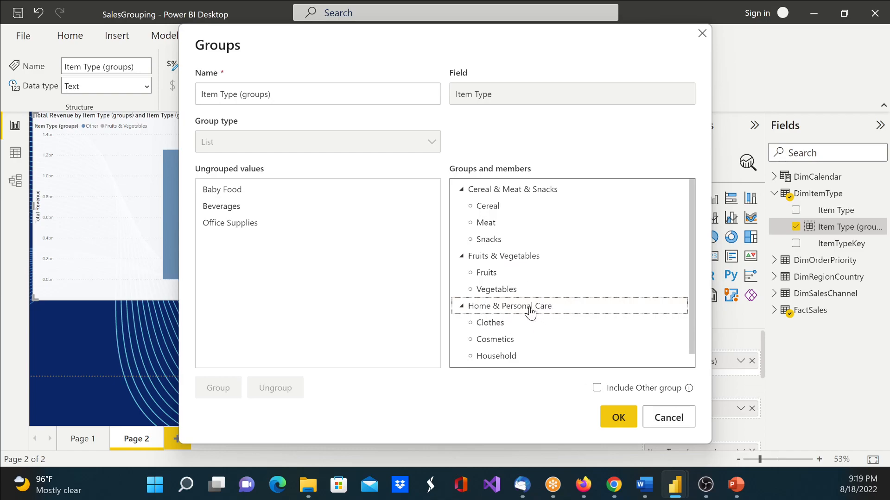
Rename the Cereal & Meat & Snacks group to Meal & Snacks.
click(558, 193)
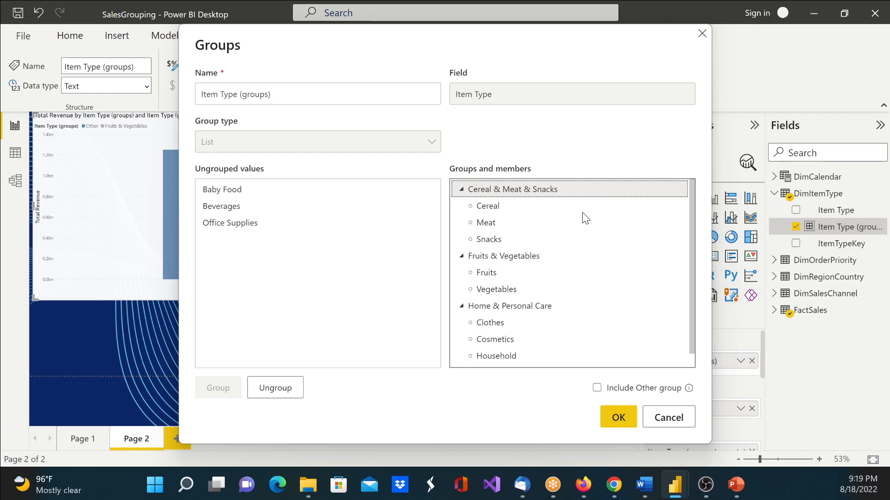
double_click(559, 188)
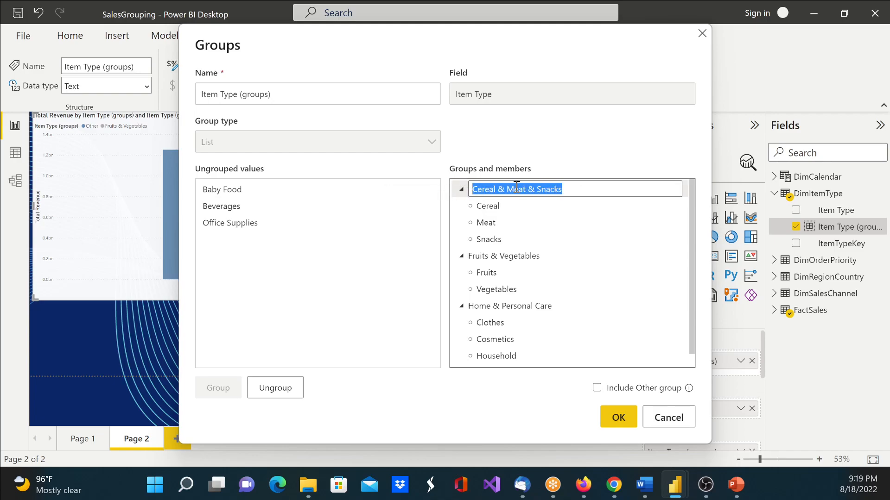
click(527, 189)
key(BackSpace)
key(BackSpace)
key(BackSpace)
key(BackSpace)
key(BackSpace)
key(BackSpace)
key(BackSpace)
key(BackSpace)
key(BackSpace)
key(BackSpace)
key(BackSpace)
key(BackSpace)
key(BackSpace)
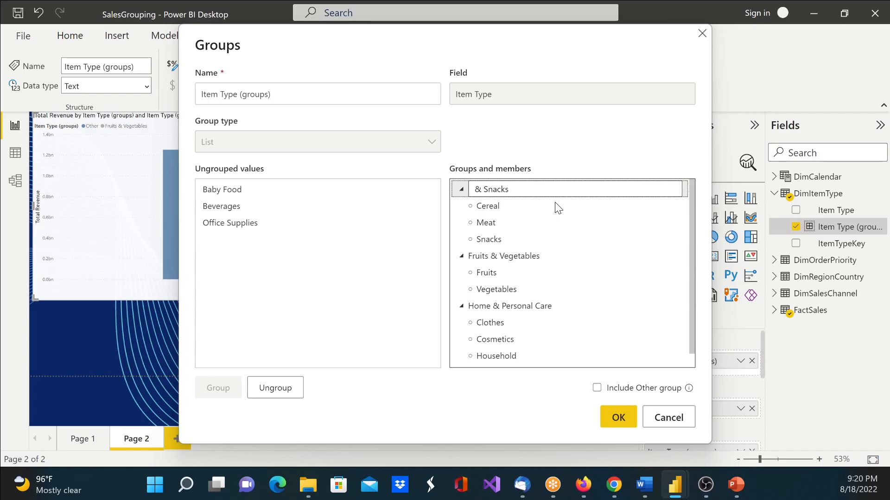
text(Meal)
key(Return)
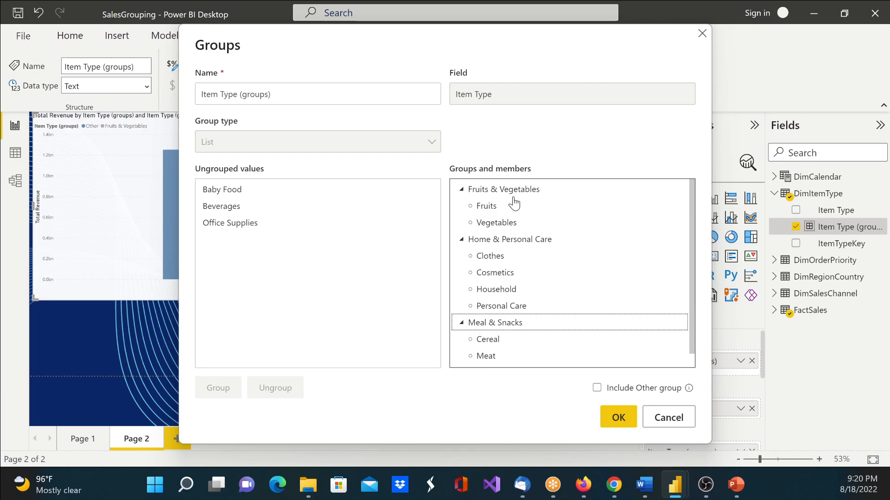
Try including an Other group that collects all ungrouped values, and switch it back off.
click(531, 197)
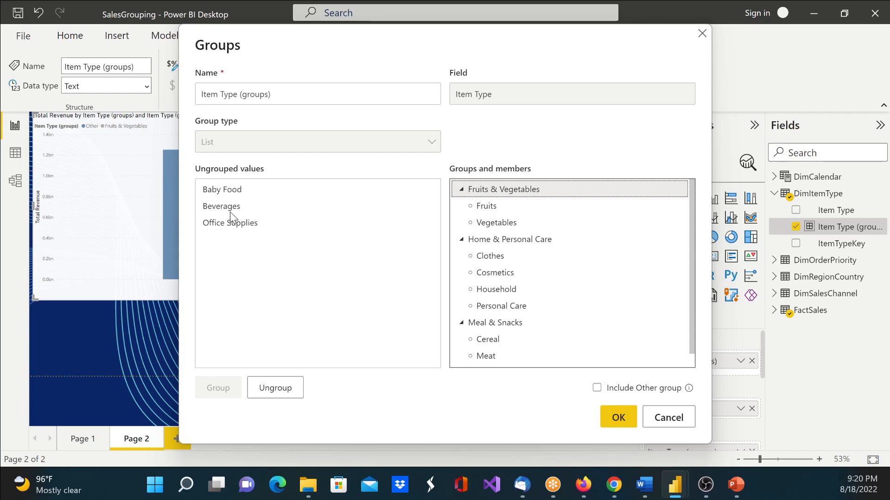
click(230, 191)
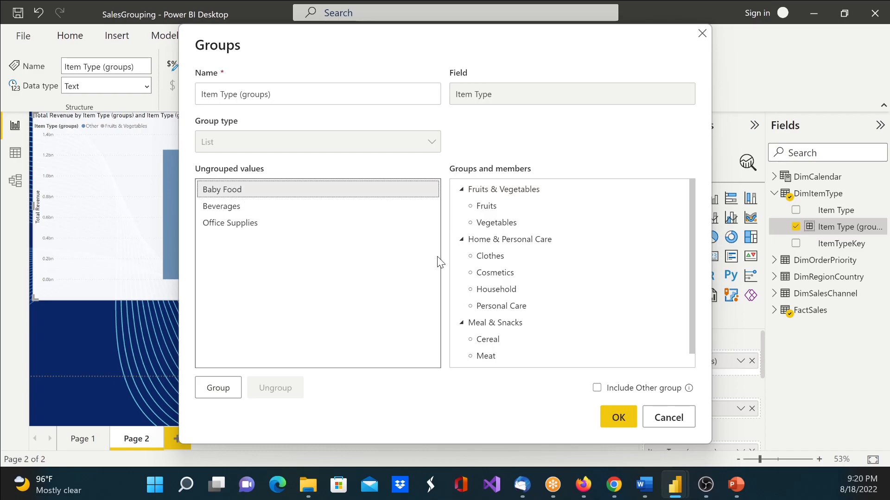
click(597, 388)
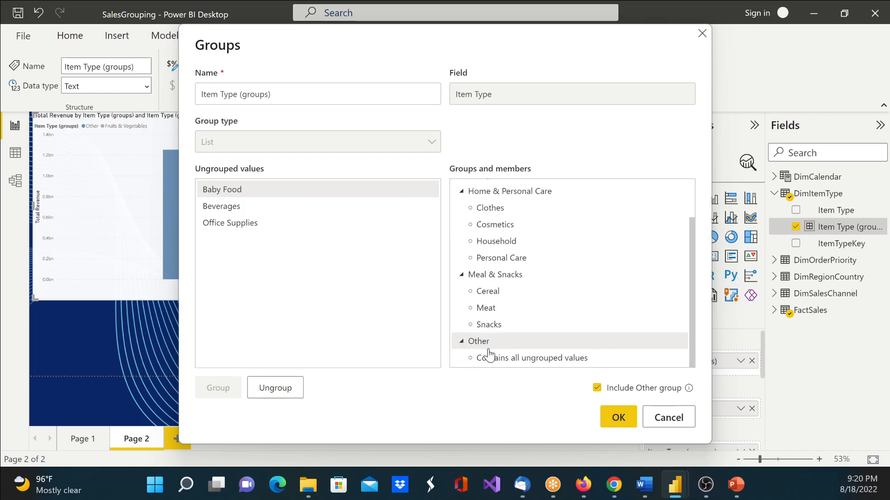
click(602, 392)
Put the ungrouped values Baby Food, Beverages and Office Supplies each into a separate single-member group.
click(246, 195)
click(221, 398)
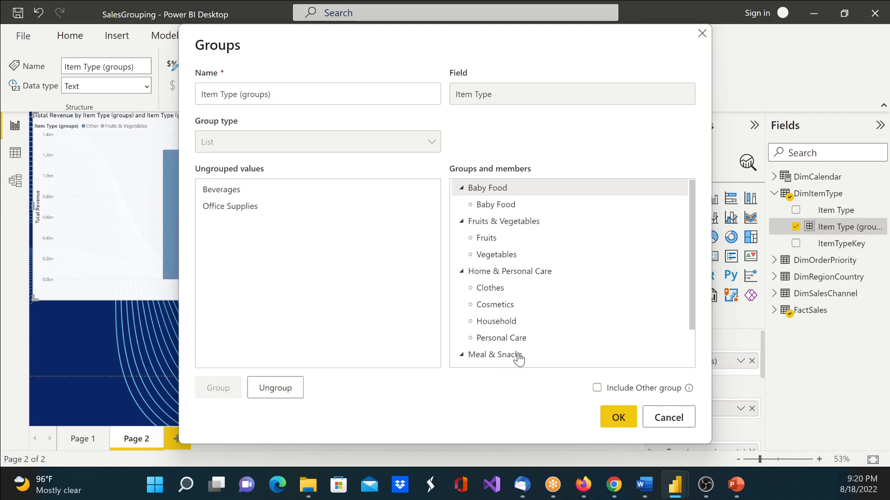
scroll(537, 364, down, 1)
scroll(536, 364, up, 1)
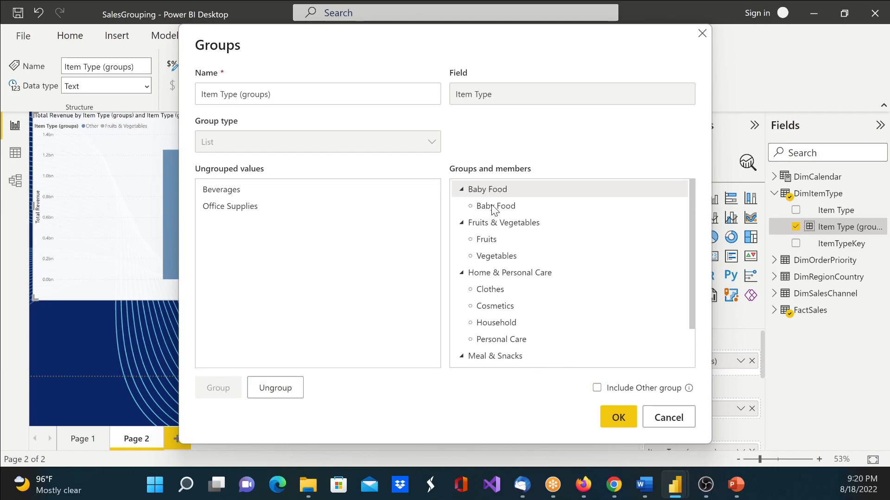
click(232, 191)
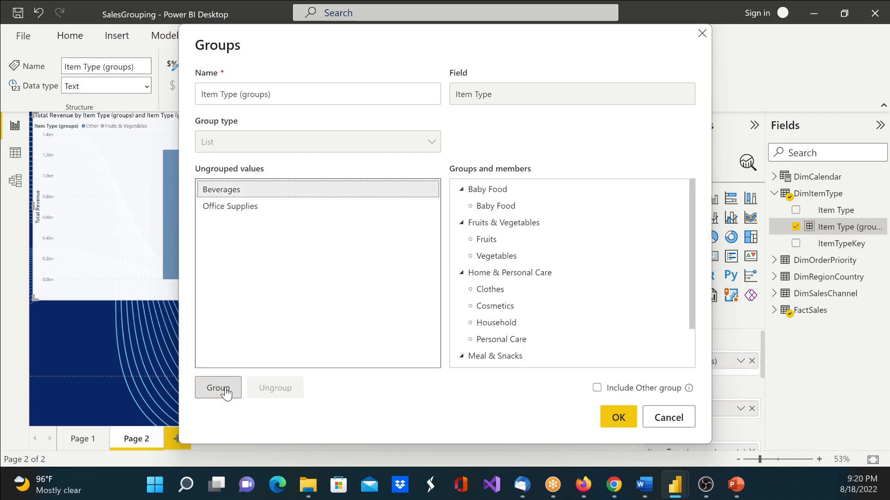
click(222, 389)
click(230, 191)
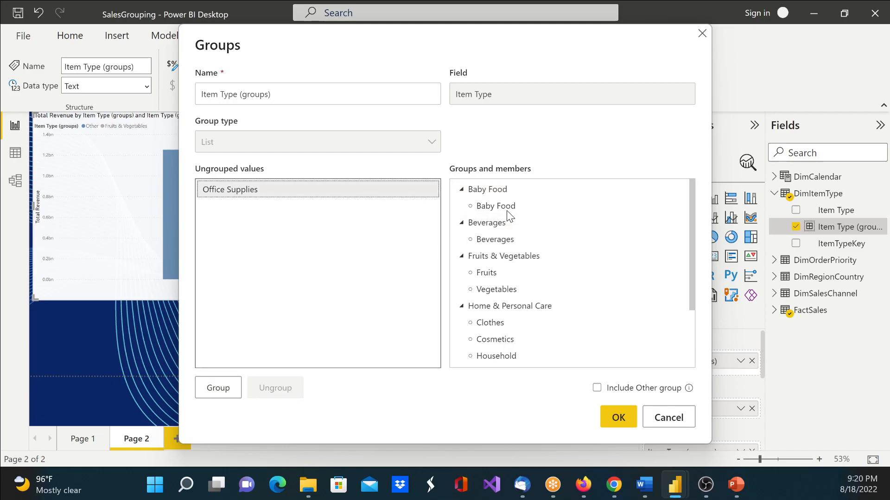
click(221, 388)
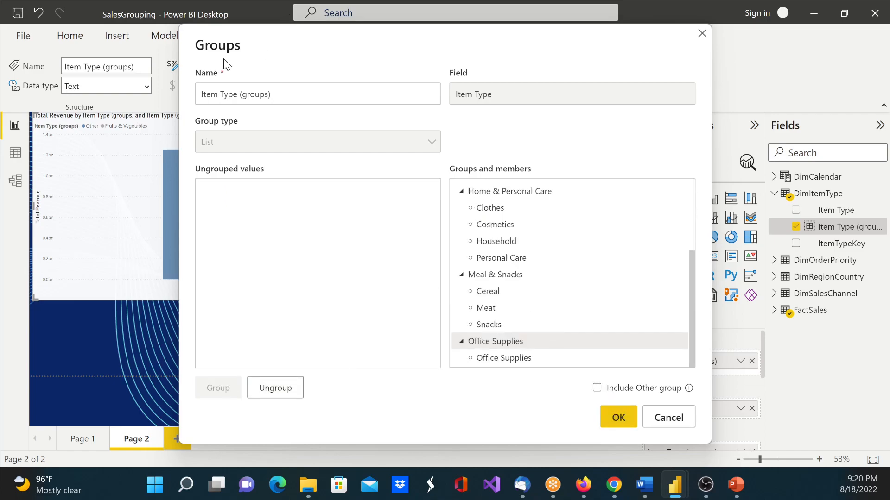
Apply the item type groups and check the Total Revenue of the grouped columns in the chart.
drag(181, 32, 322, 42)
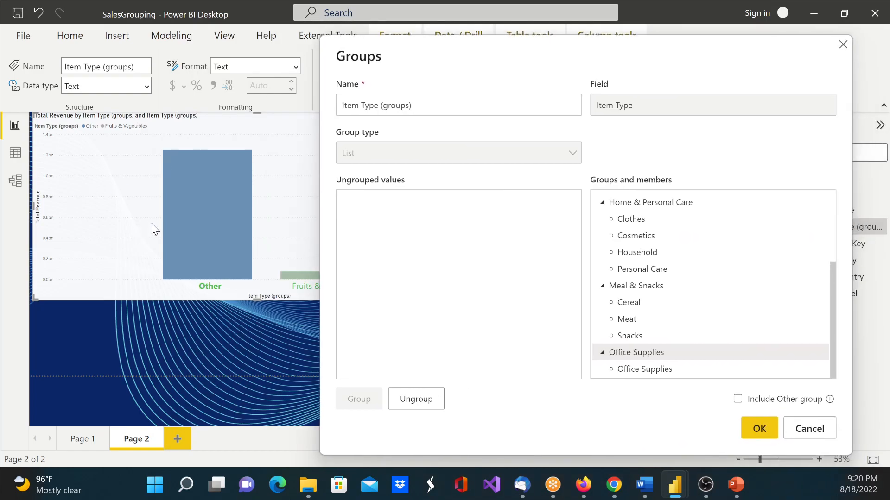
click(417, 108)
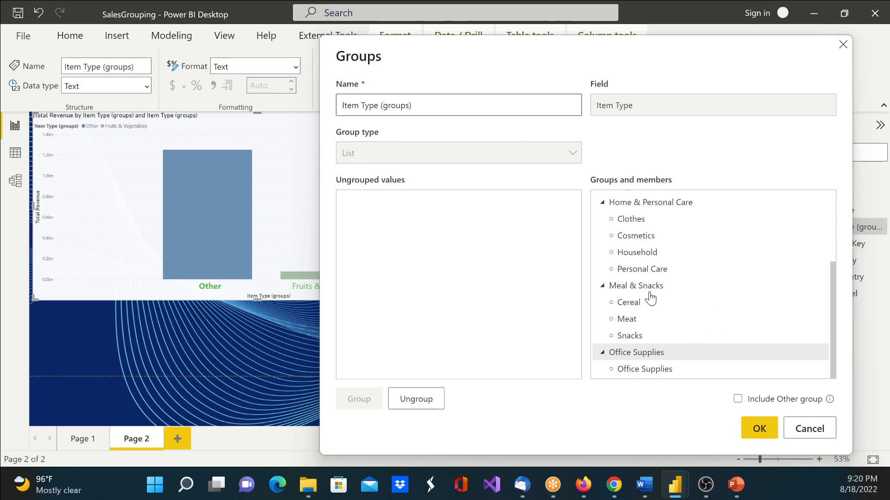
click(756, 432)
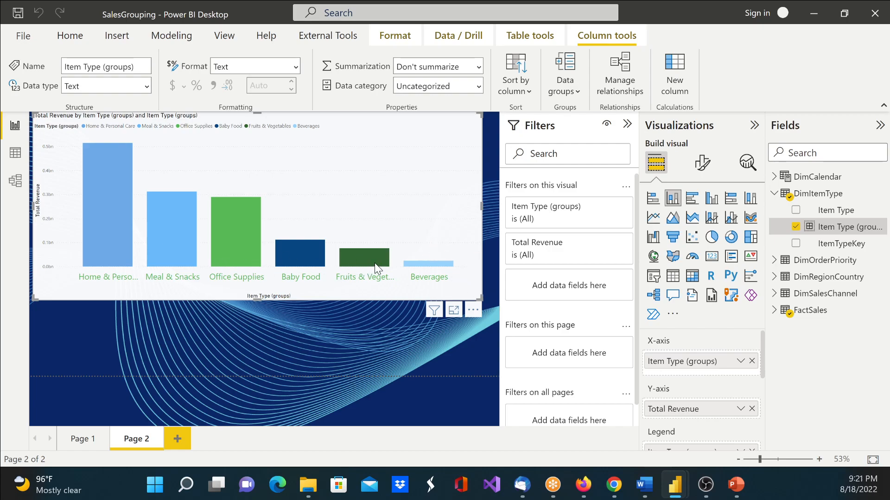
mouse_move(373, 261)
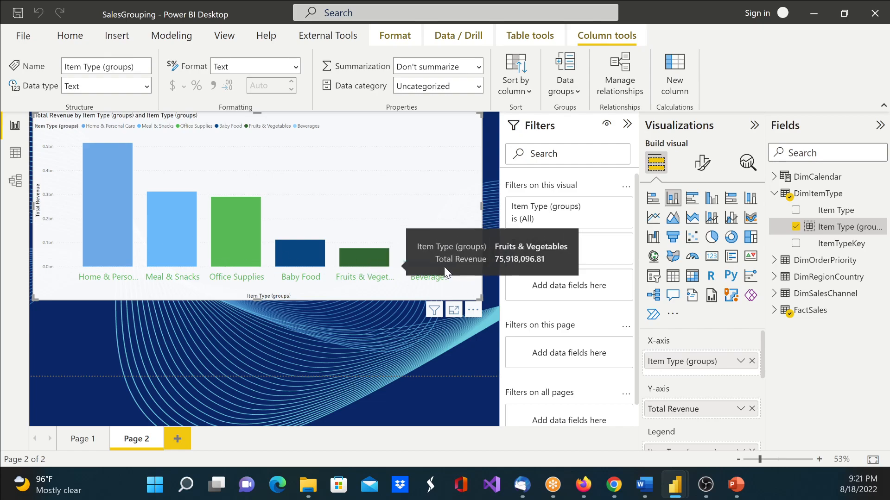
mouse_move(411, 266)
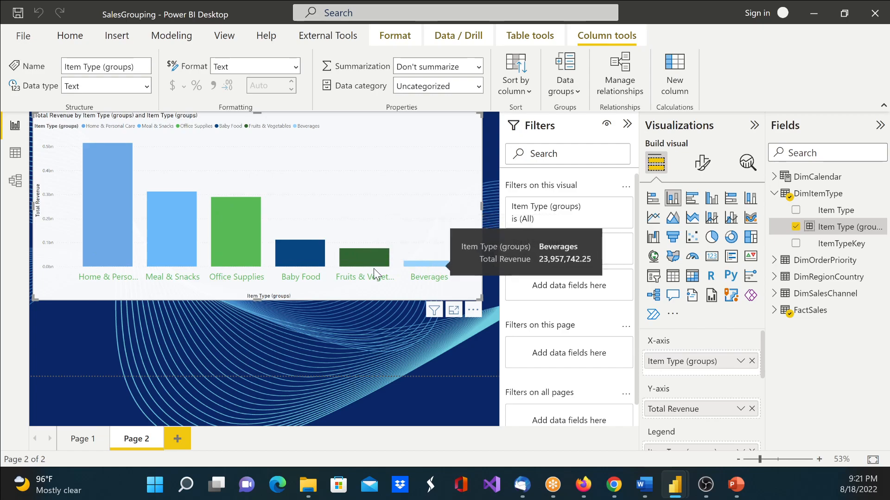
mouse_move(182, 244)
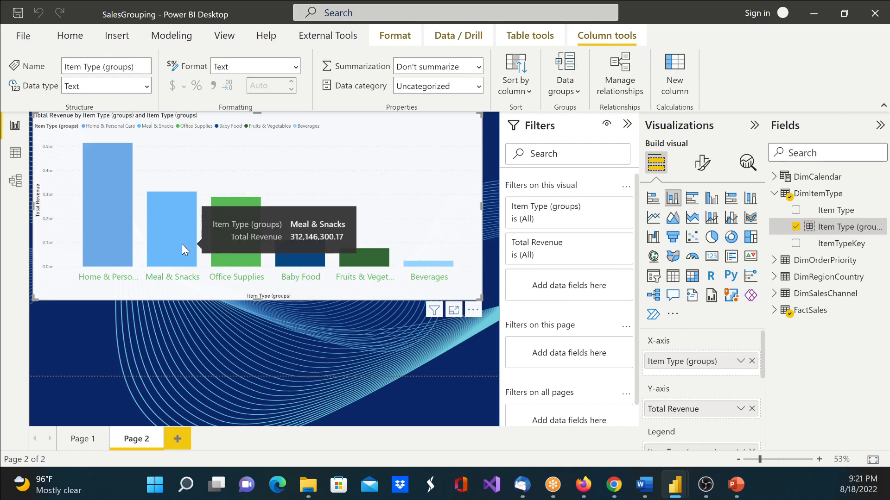
mouse_move(117, 235)
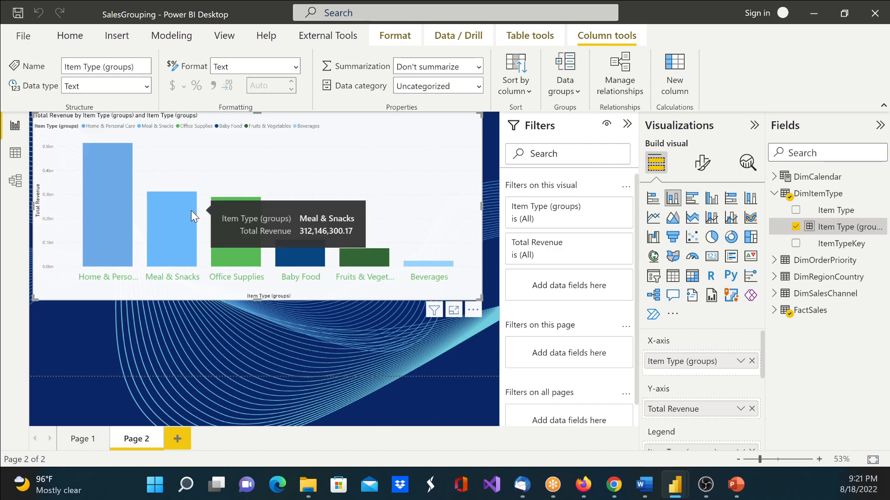
Reduce the column chart's height and look through the fields of the FactSales table.
drag(254, 298, 257, 235)
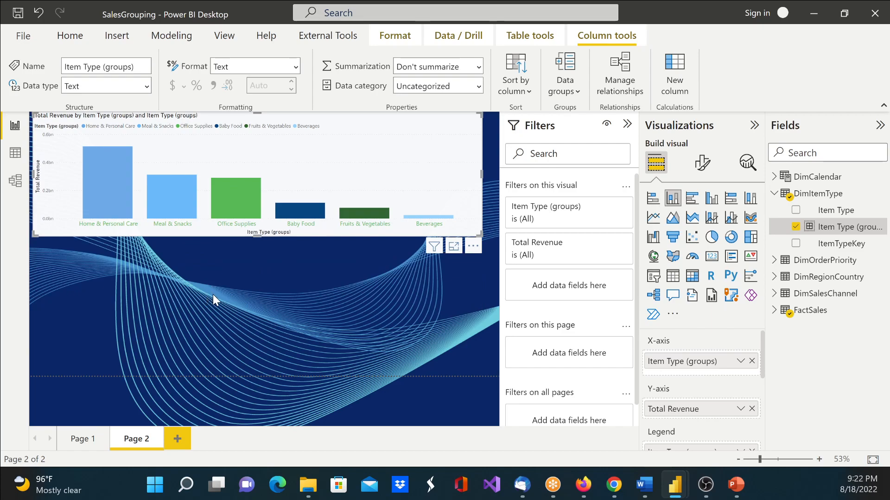
click(774, 311)
scroll(858, 324, down, 3)
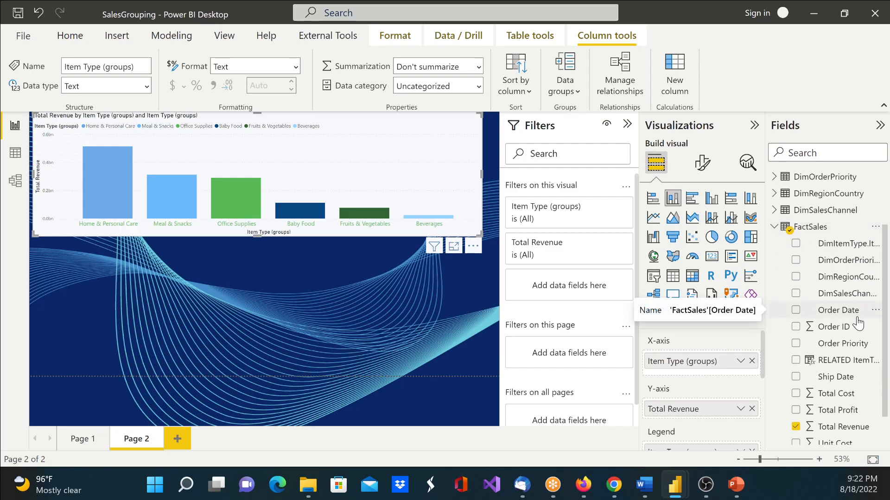
scroll(858, 329, down, 2)
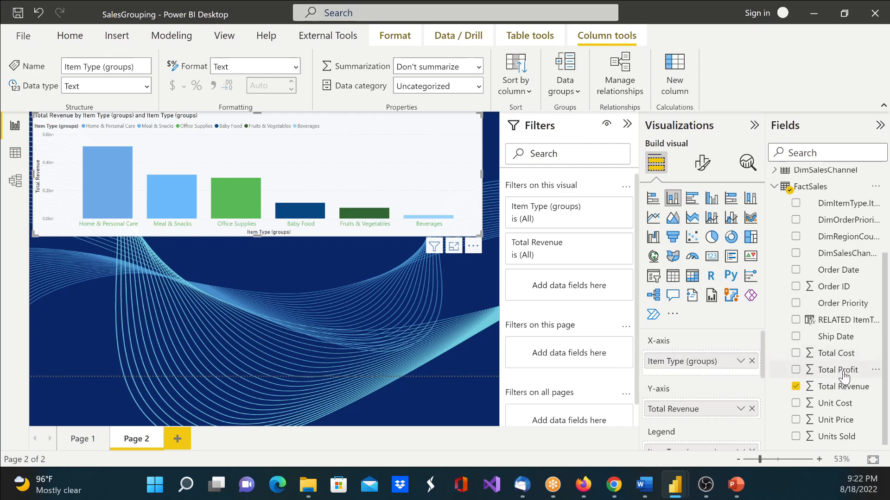
click(387, 343)
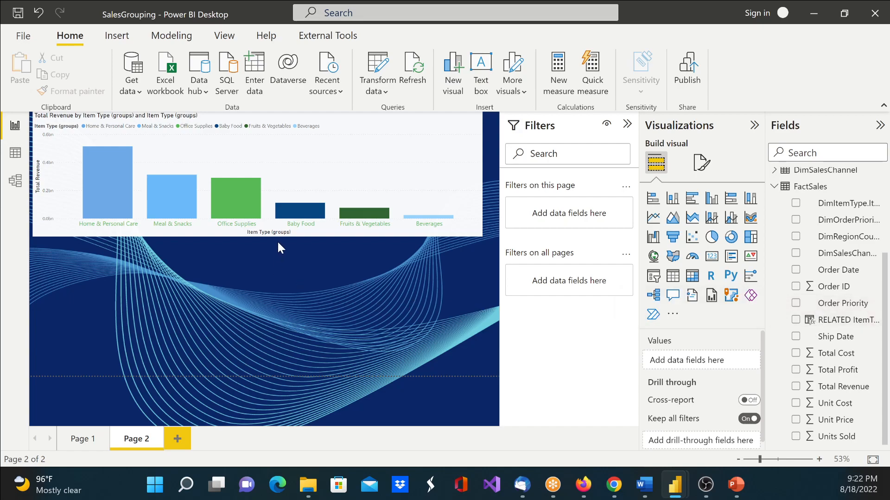
Increase the column chart's height by extending its lower edge, and save the SalesGrouping report.
click(307, 234)
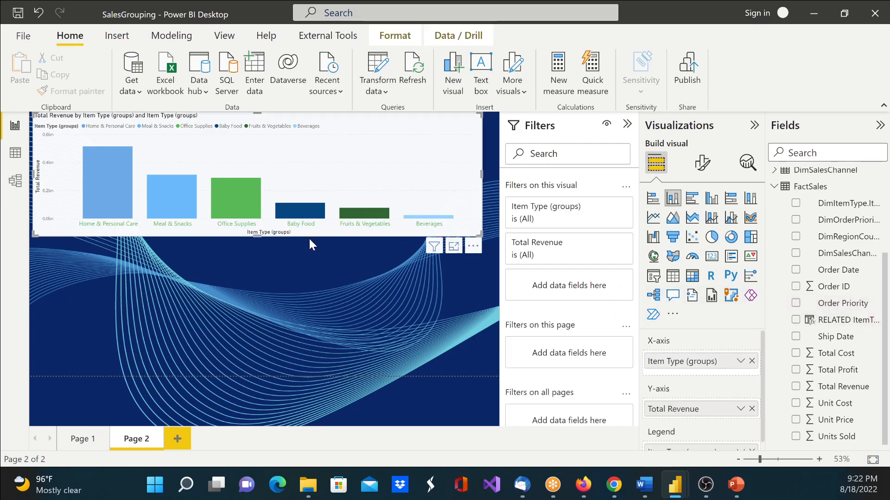
drag(260, 237, 258, 306)
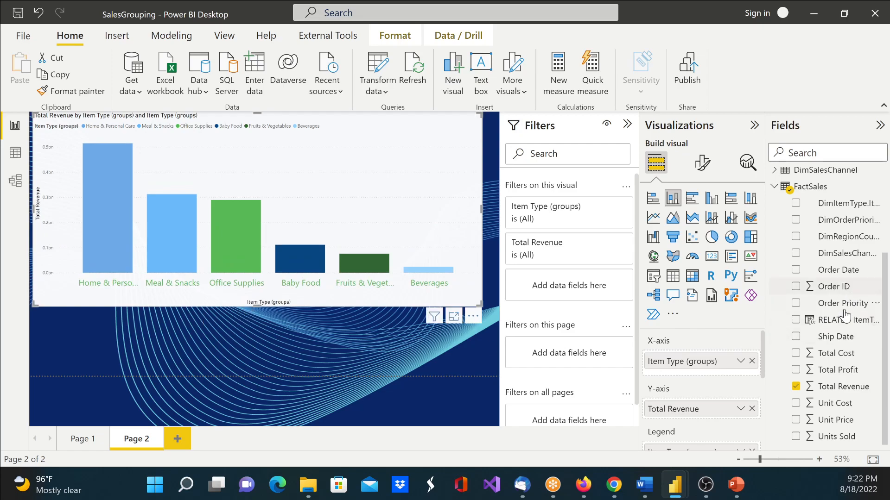
scroll(834, 278, up, 3)
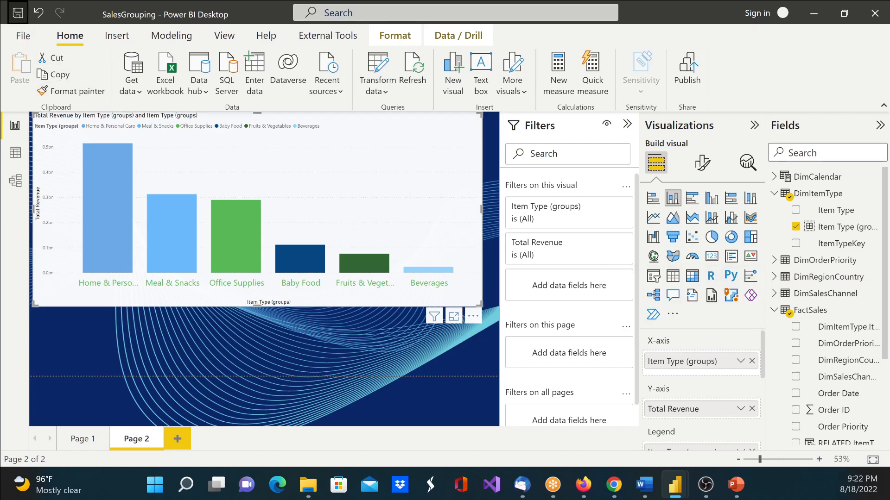
click(18, 13)
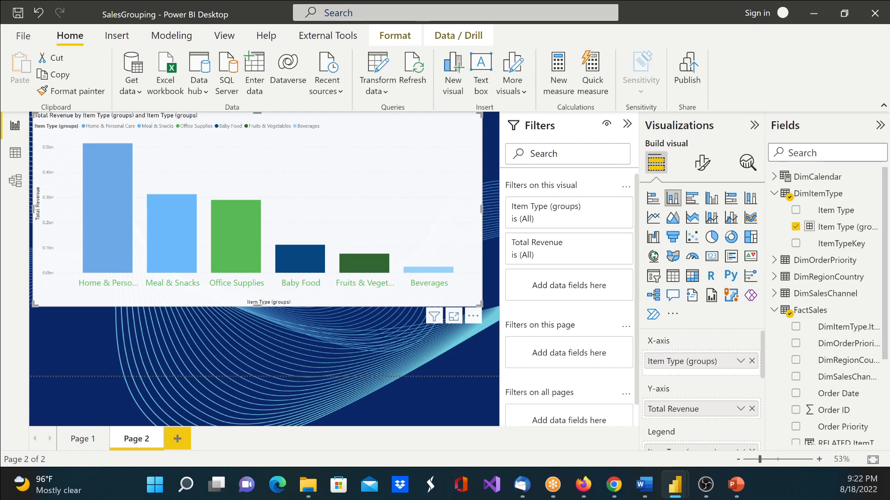
Switch to the PatientMap report and look through the fields of the Patients table.
drag(889, 0, 661, 31)
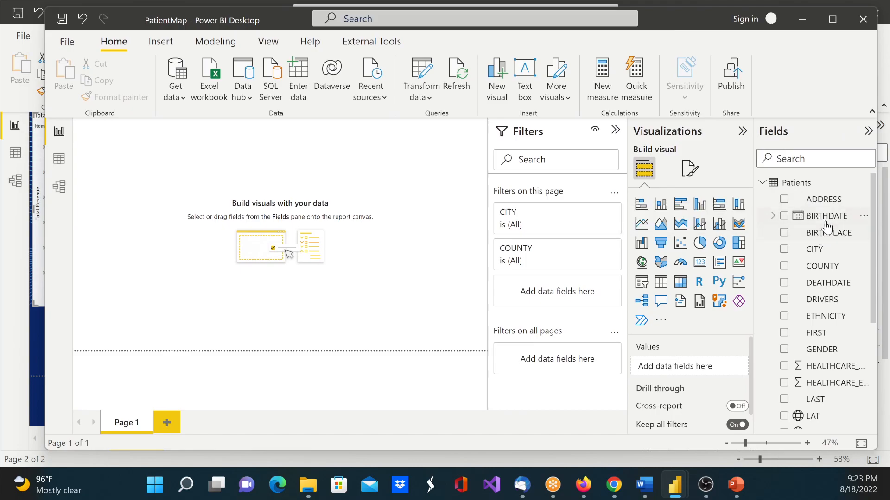
scroll(816, 261, down, 4)
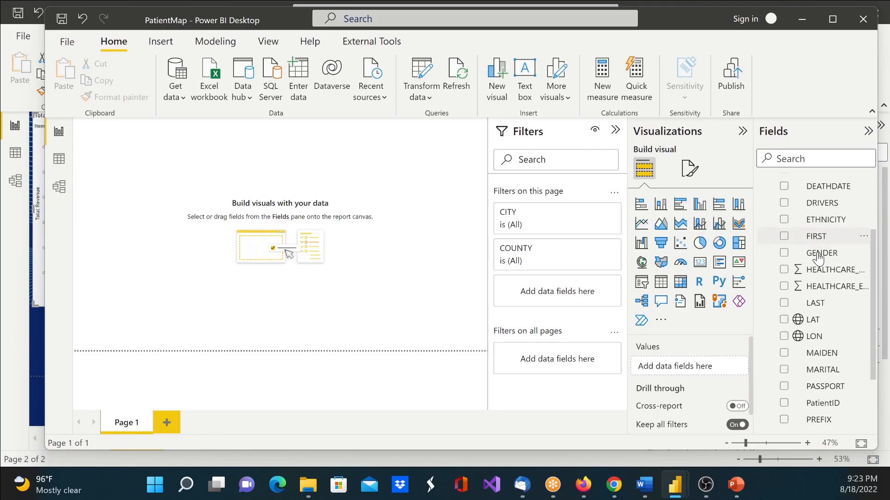
scroll(816, 254, up, 5)
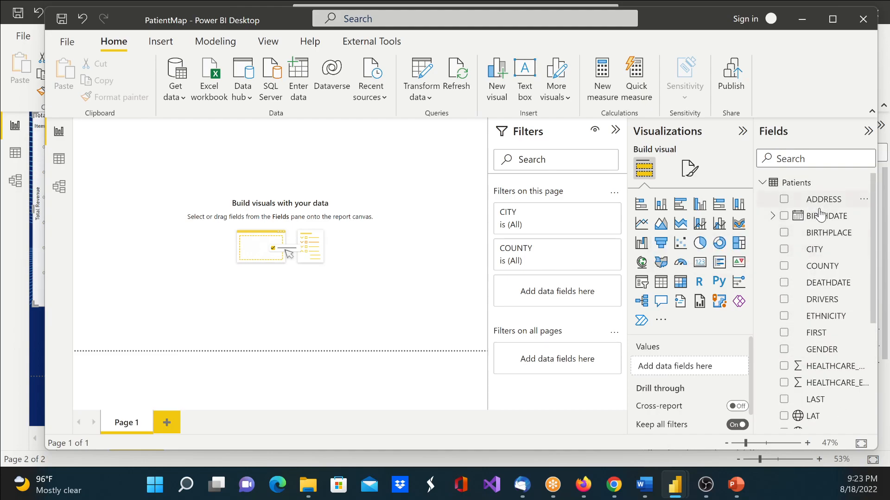
Save a copy of the report as PatientBinning.pbix in the Power BI folder.
click(772, 216)
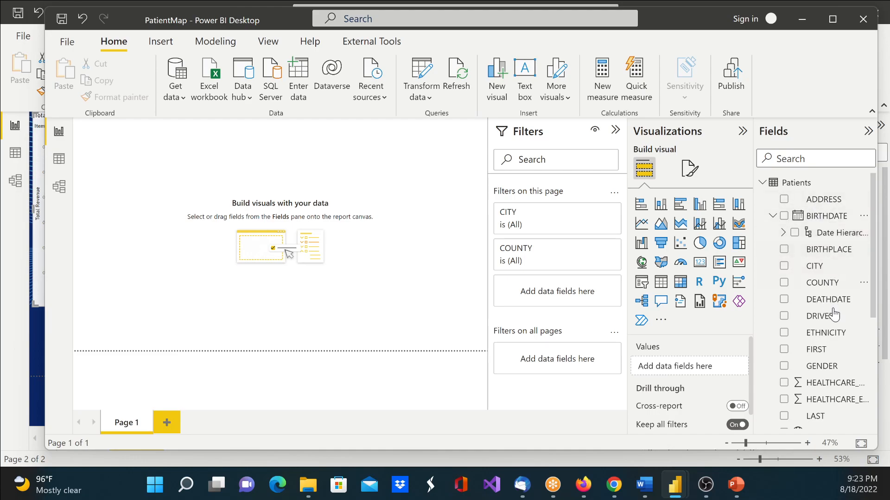
click(63, 43)
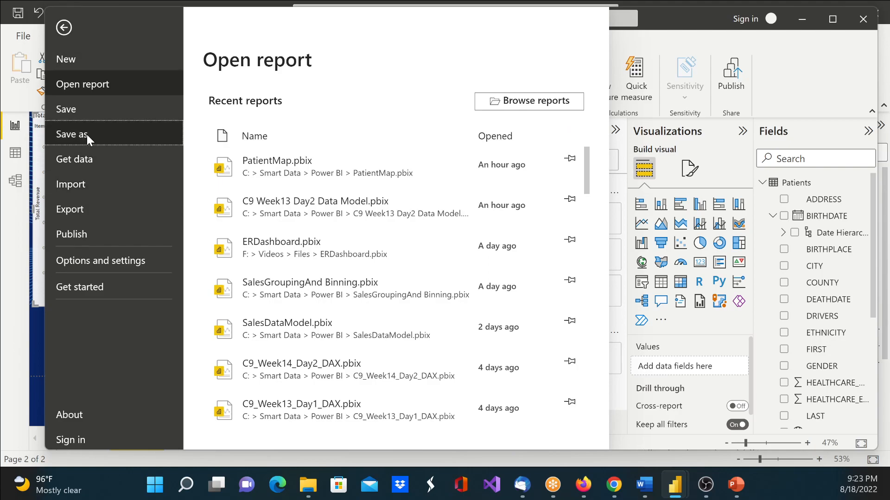
click(87, 135)
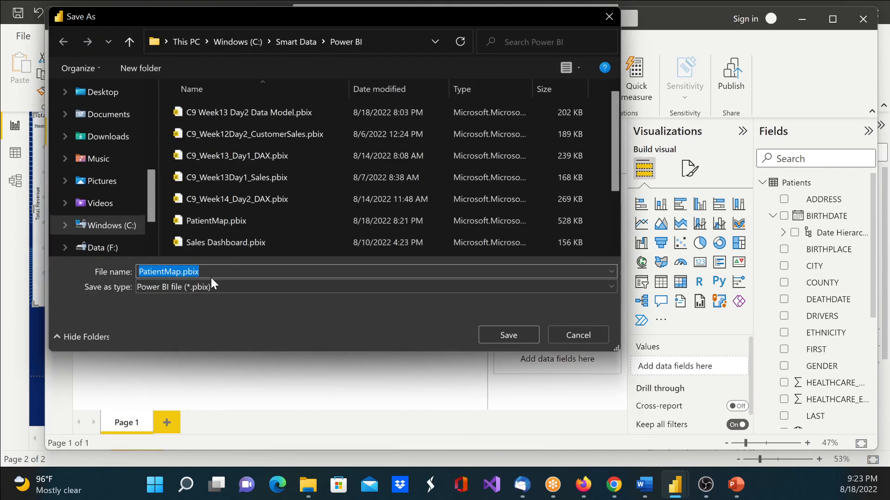
click(179, 273)
key(BackSpace)
key(BackSpace)
key(BackSpace)
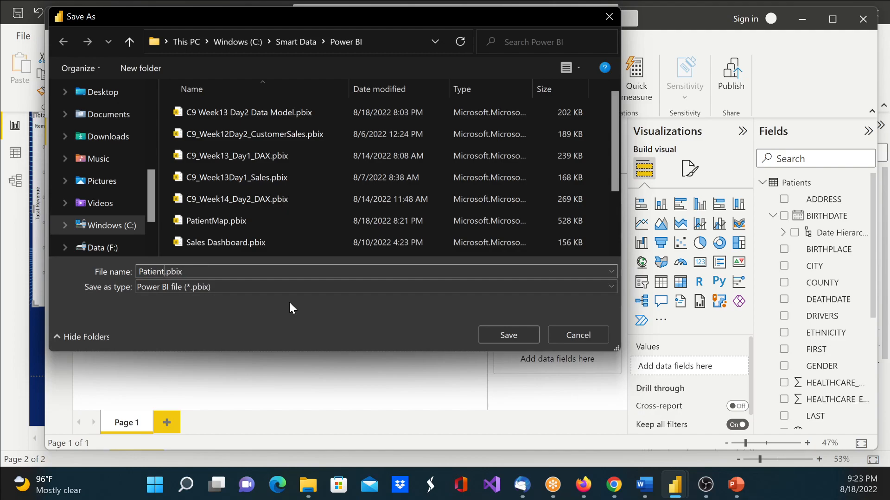
text(Binning)
click(521, 333)
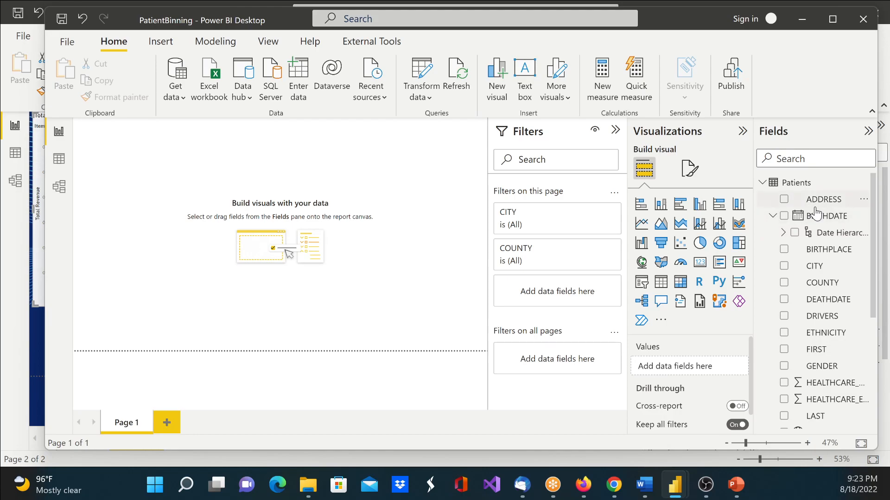
Look through the fields of the Patients table and close the Power Query Editor without applying its changes.
scroll(809, 287, down, 1)
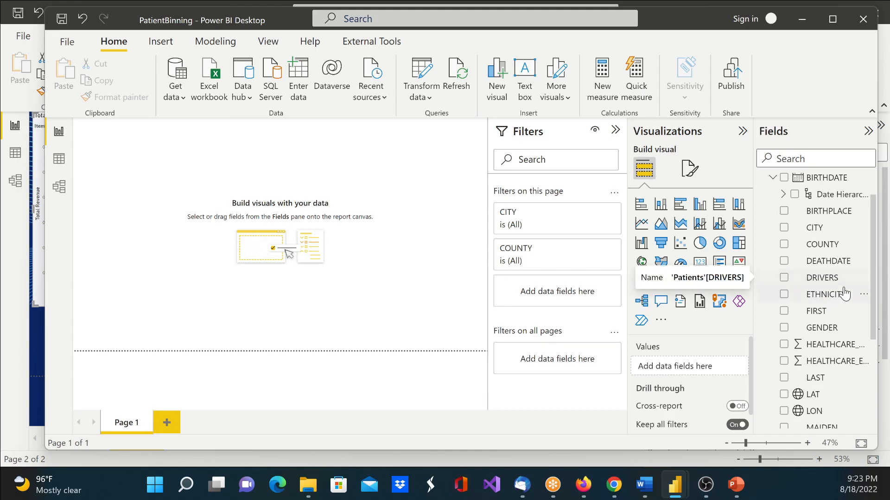
scroll(841, 290, down, 3)
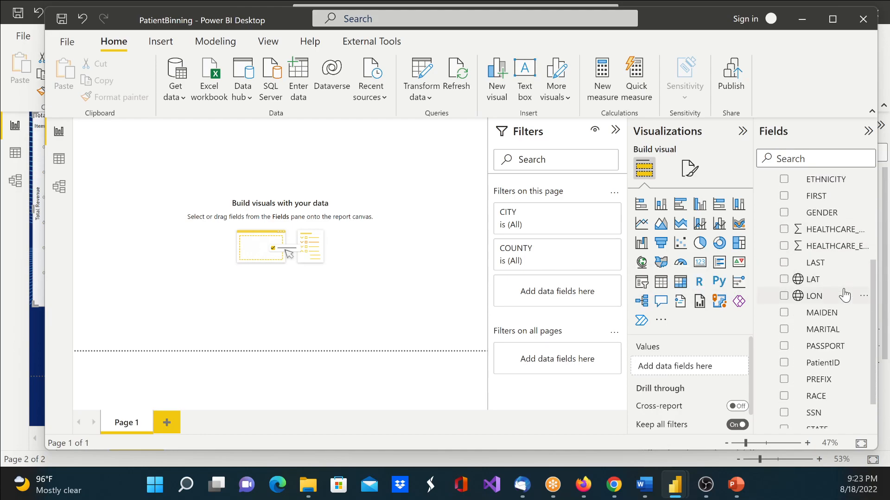
scroll(844, 295, down, 3)
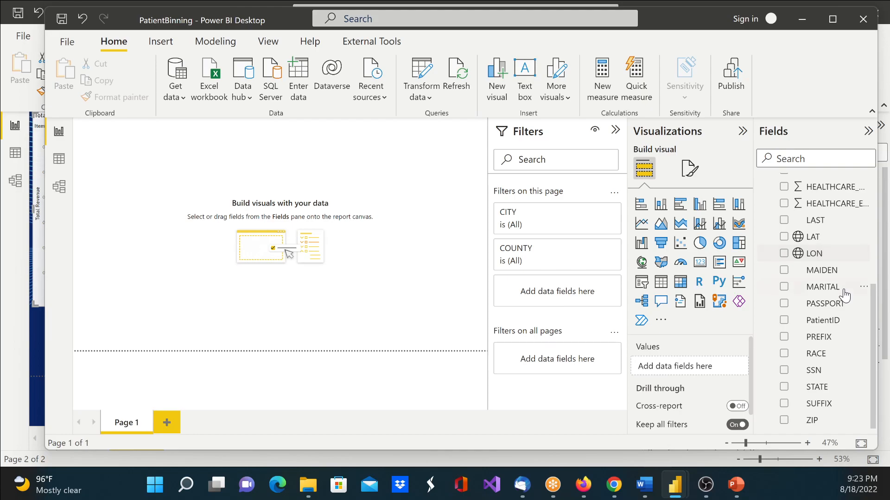
scroll(844, 295, up, 10)
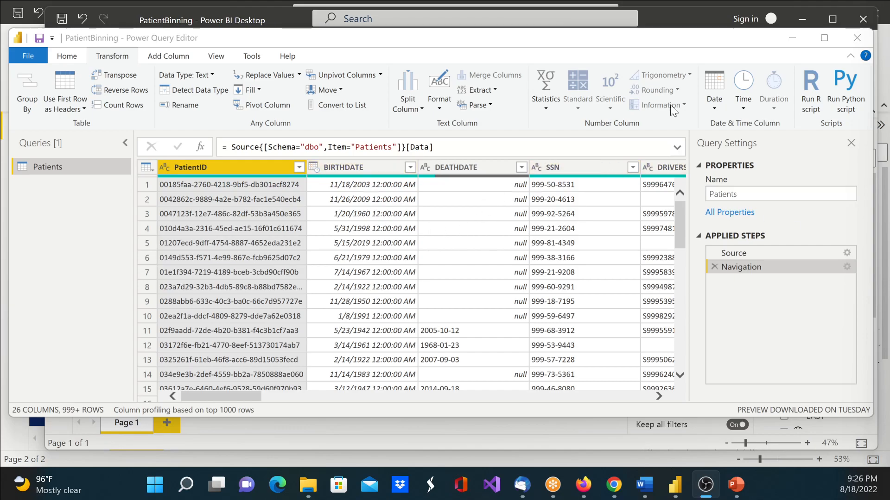
click(864, 35)
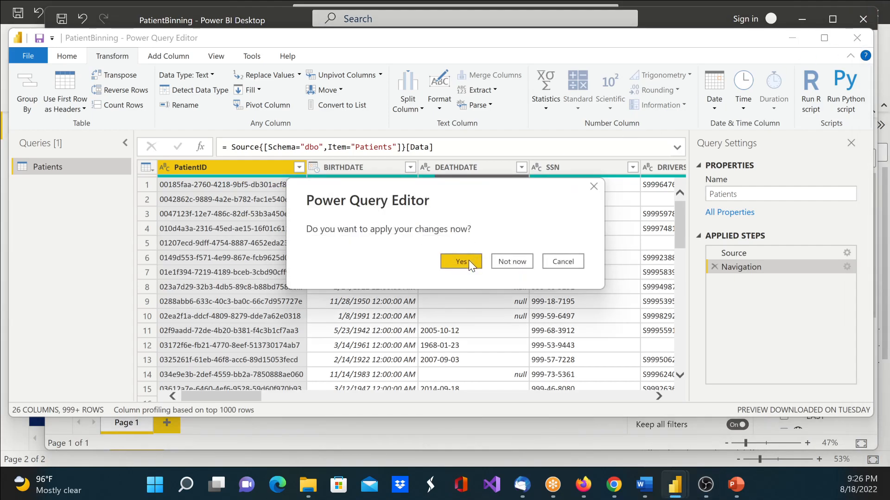
click(512, 261)
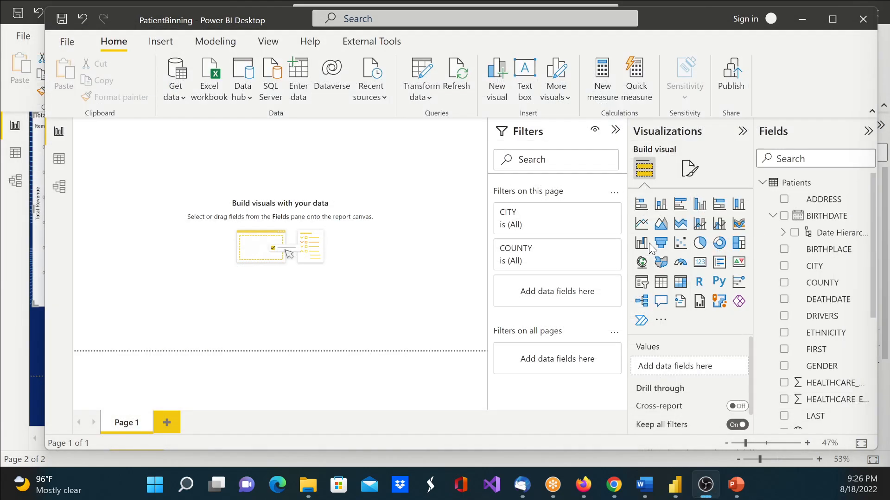
right_click(809, 185)
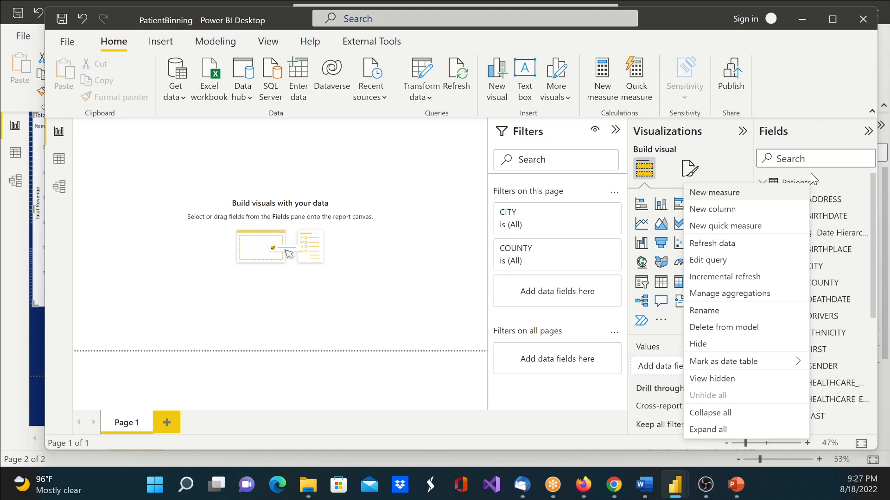
click(810, 173)
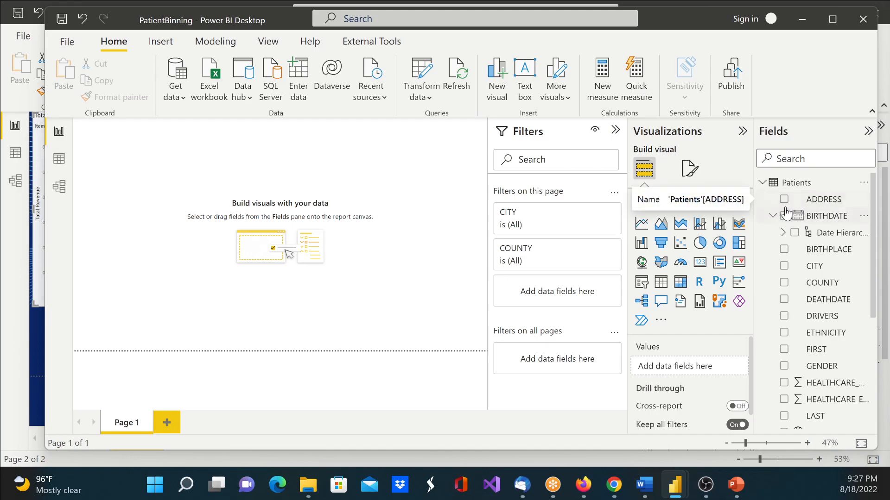
click(424, 79)
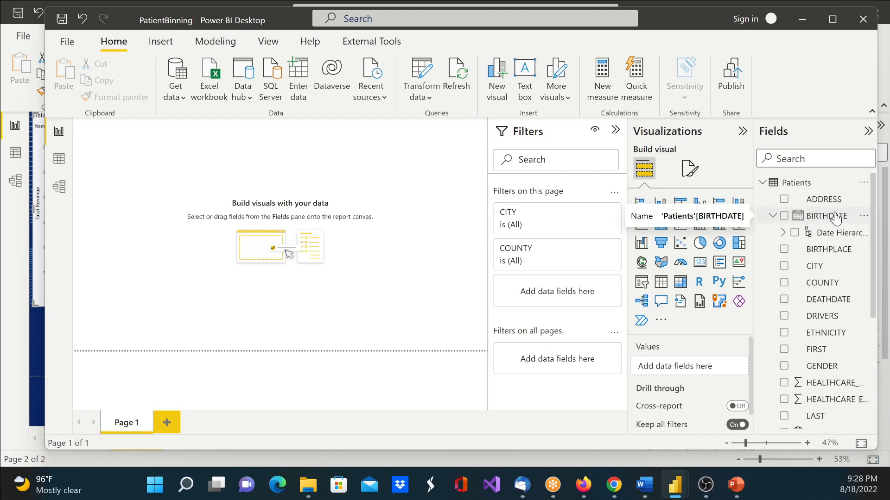
right_click(793, 183)
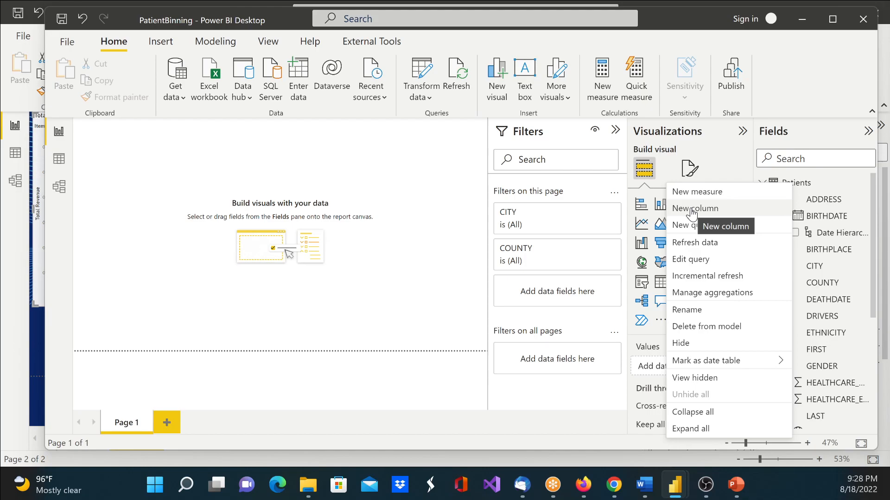
click(422, 69)
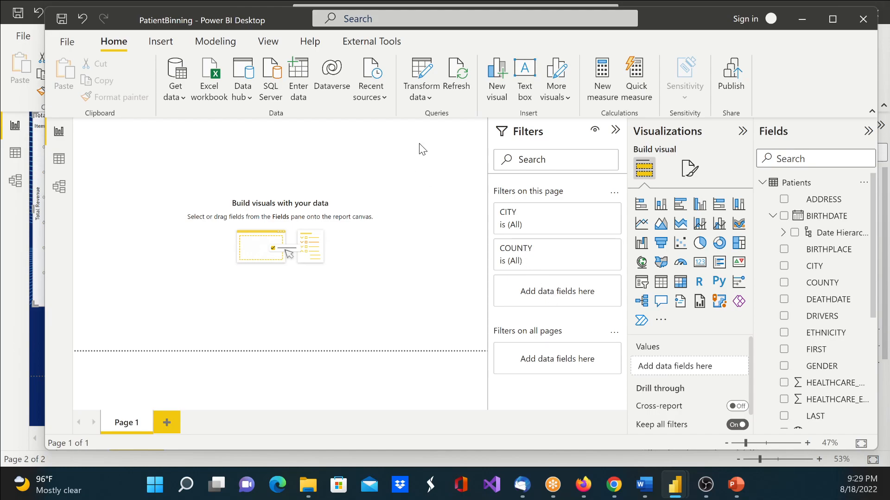
Open the Patients query in the Power Query Editor and duplicate its BIRTHDATE column.
click(421, 77)
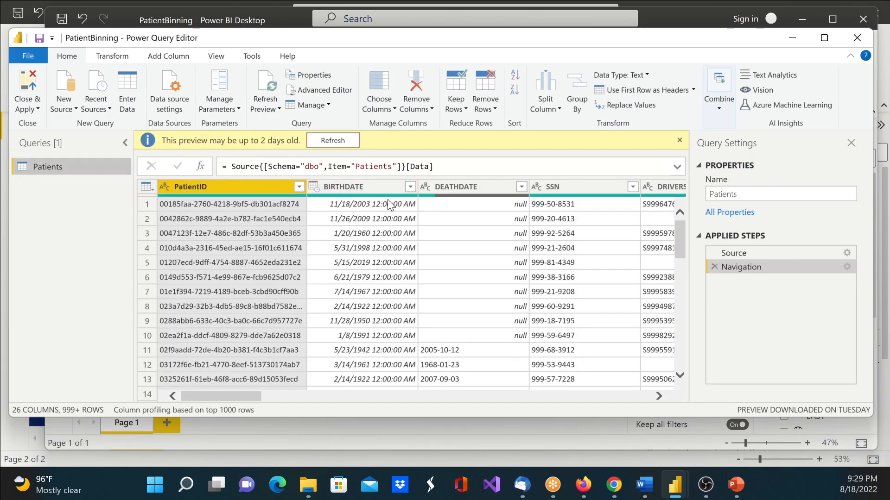
click(371, 187)
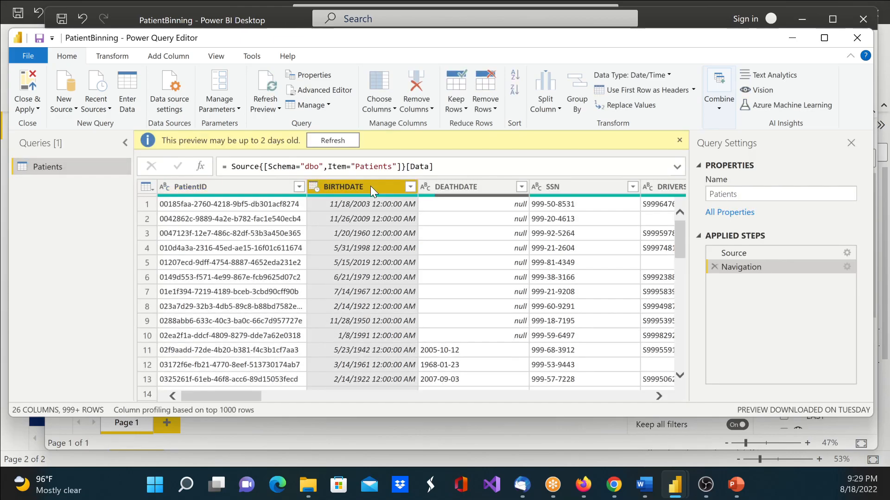
click(174, 57)
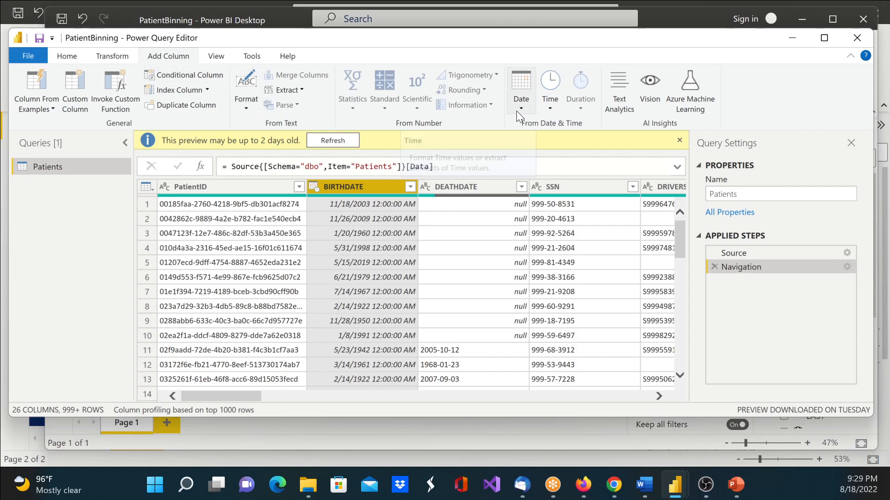
click(69, 57)
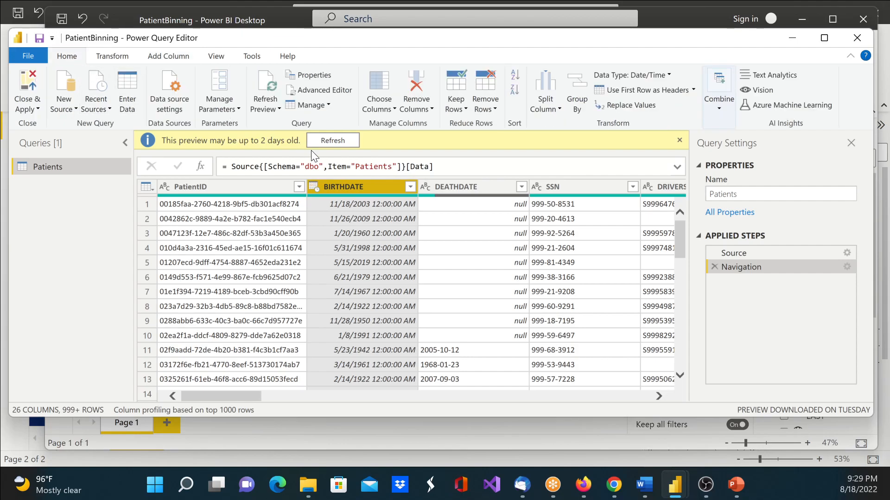
right_click(373, 188)
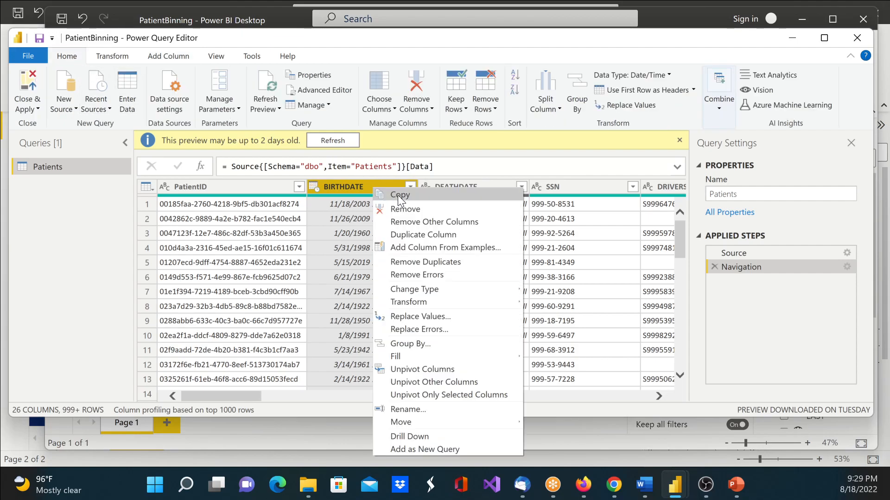
click(422, 233)
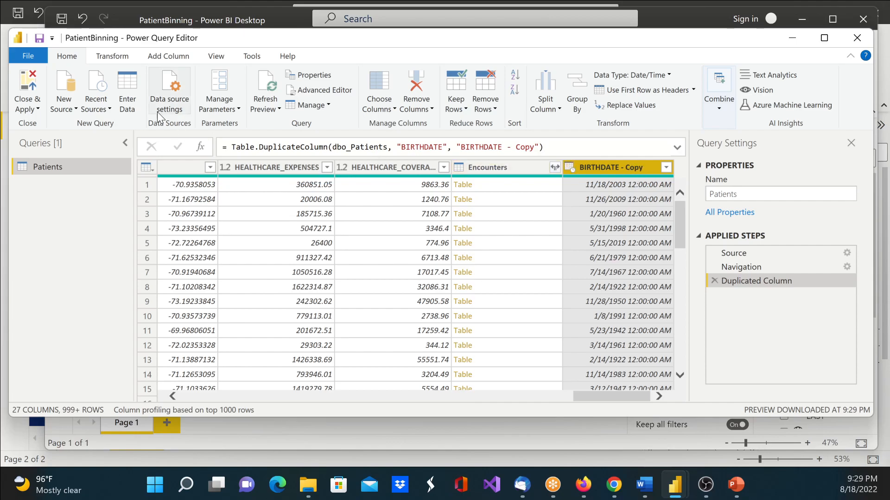
Transform the BIRTHDATE - Copy column into ages and convert the resulting durations to total years.
click(112, 56)
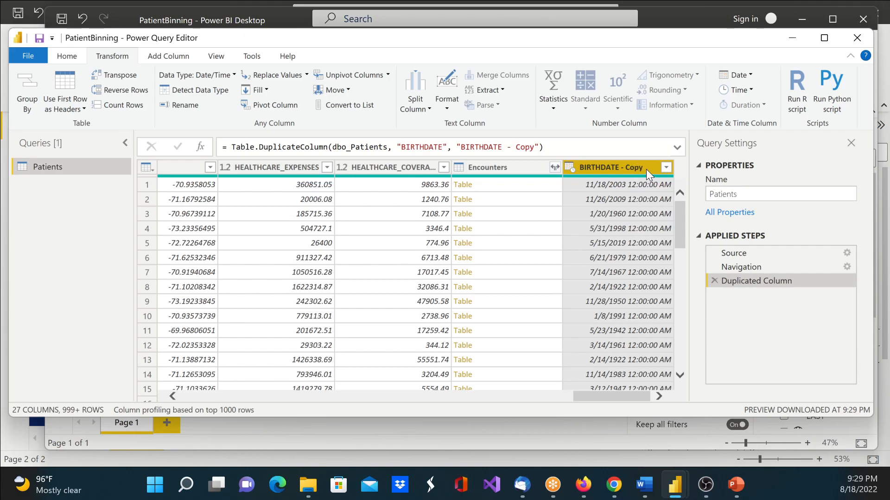
click(749, 75)
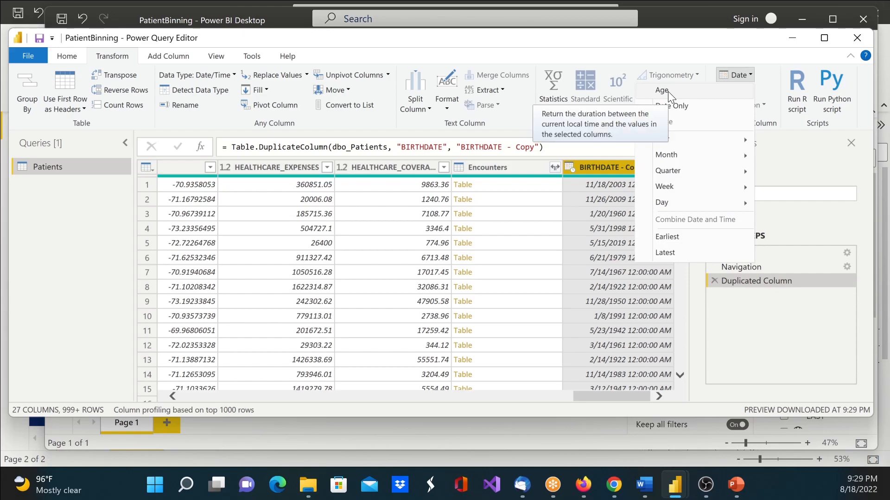
click(735, 48)
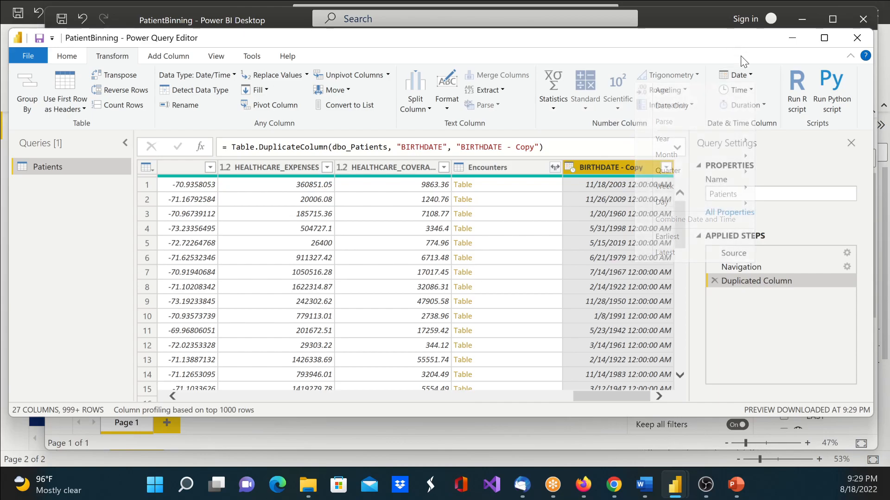
click(750, 91)
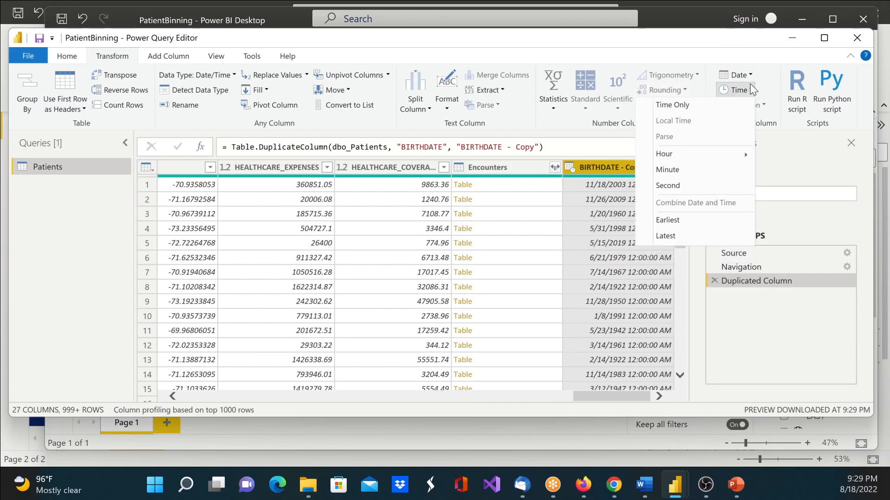
click(750, 75)
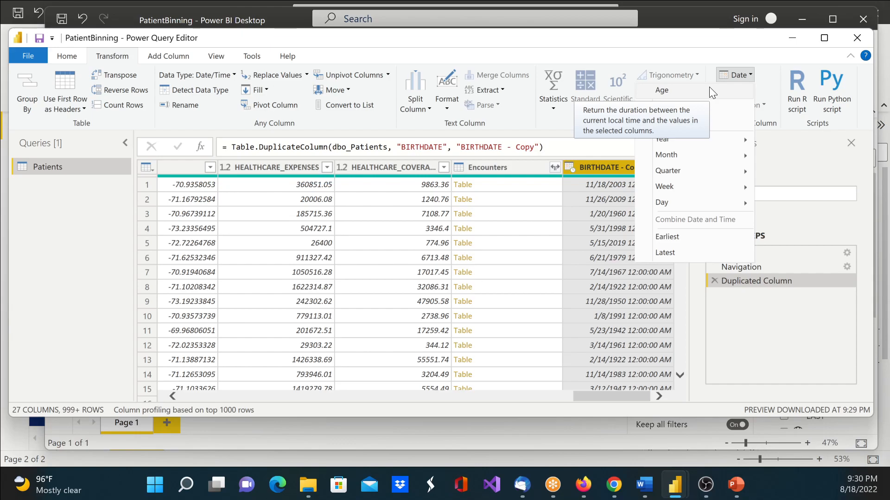
click(696, 91)
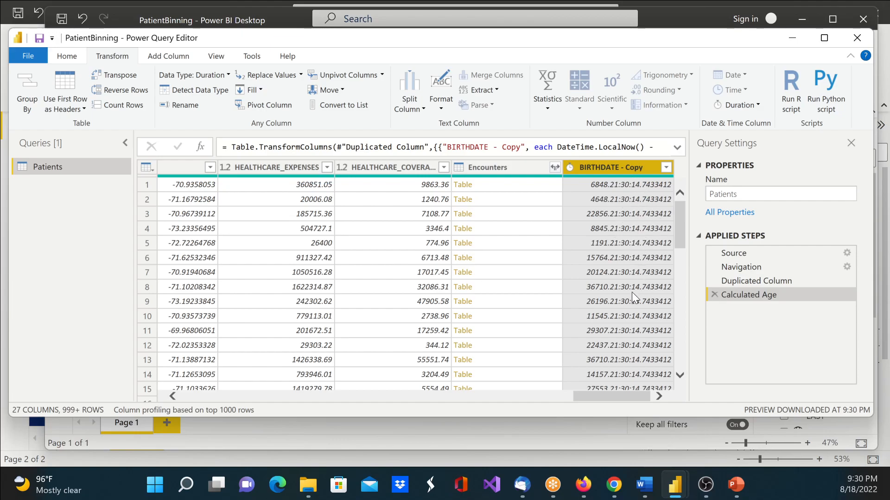
click(758, 105)
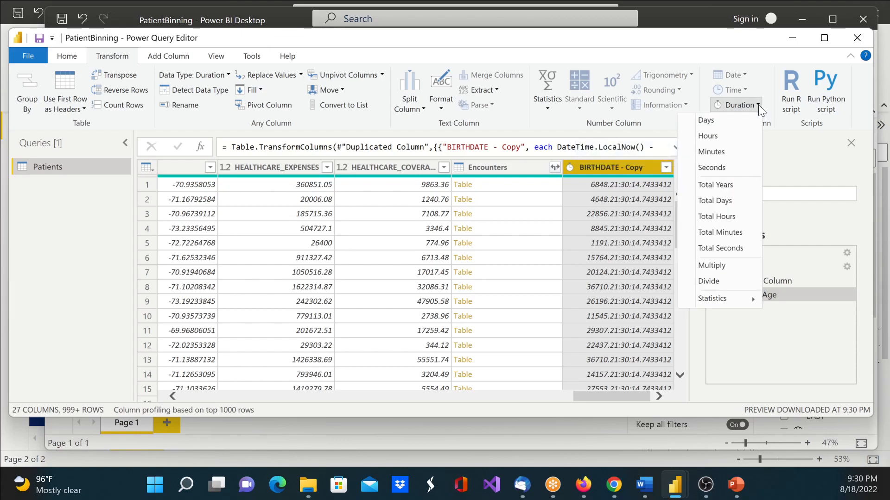
click(738, 187)
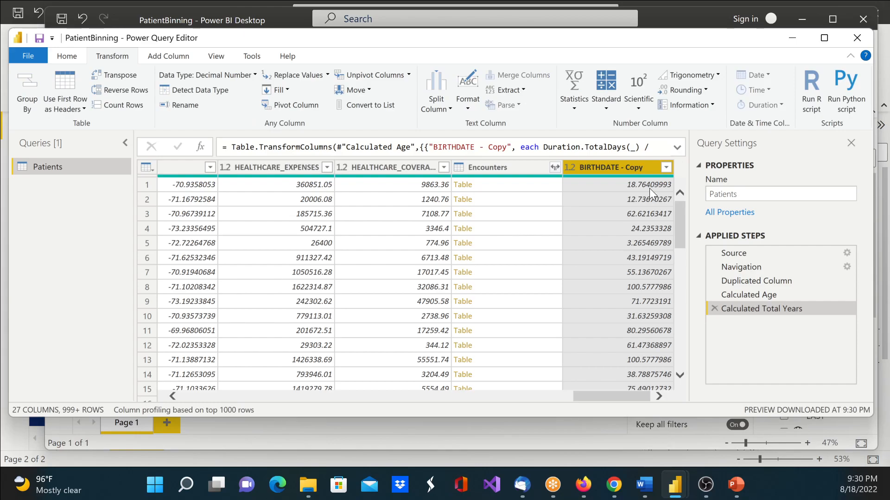
Change the data type of the BIRTHDATE - Copy column to Whole Number.
click(571, 168)
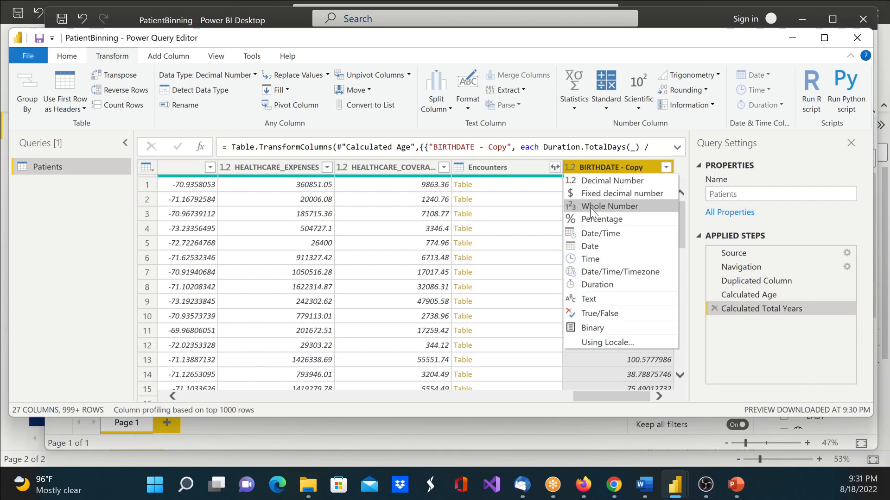
click(572, 167)
click(599, 165)
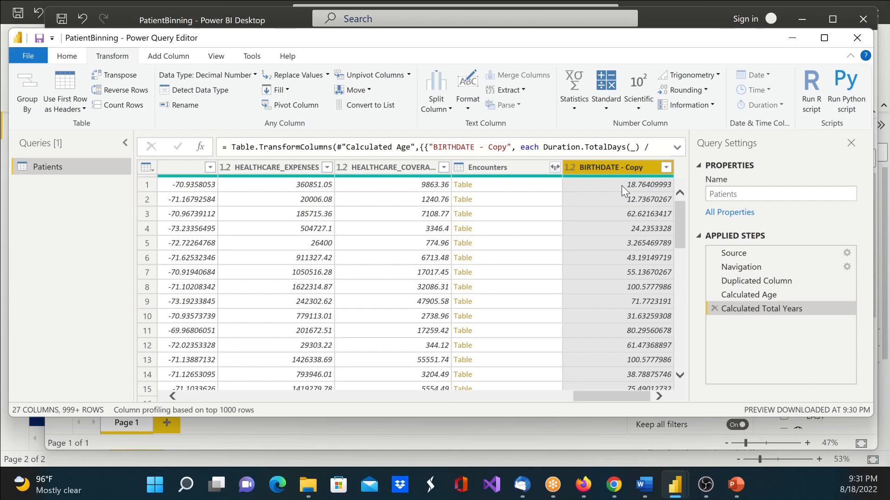
click(569, 167)
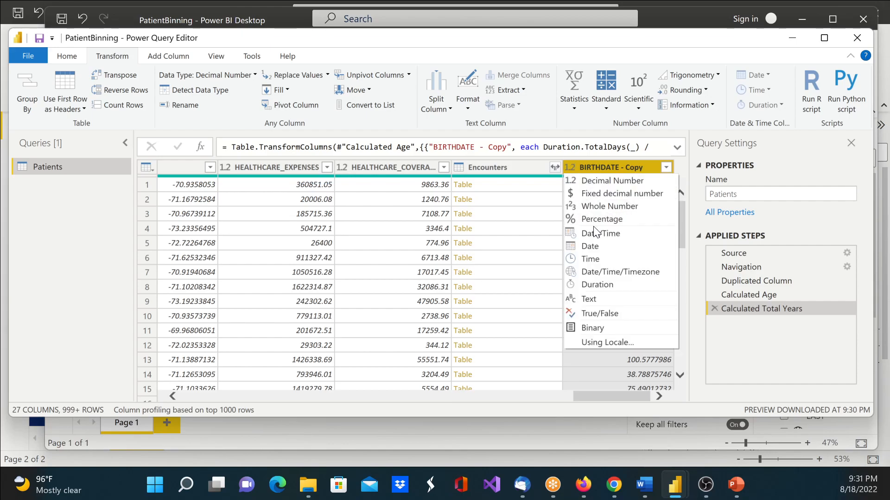
click(646, 168)
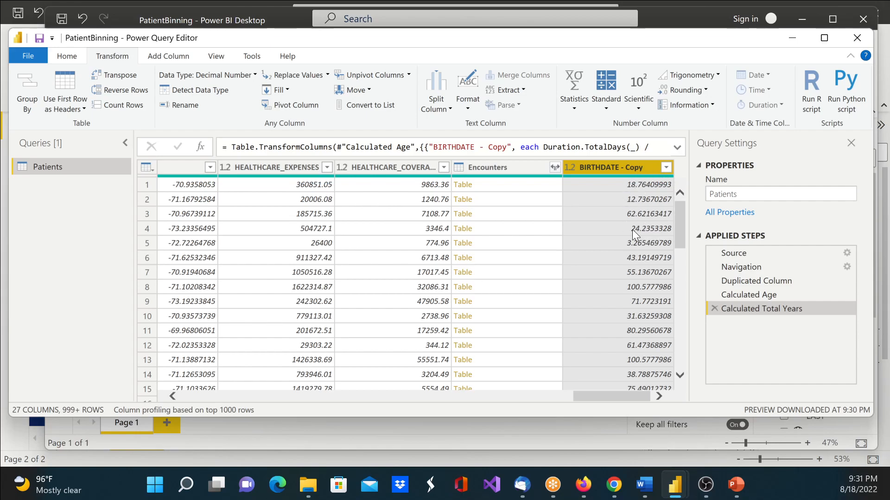
click(568, 166)
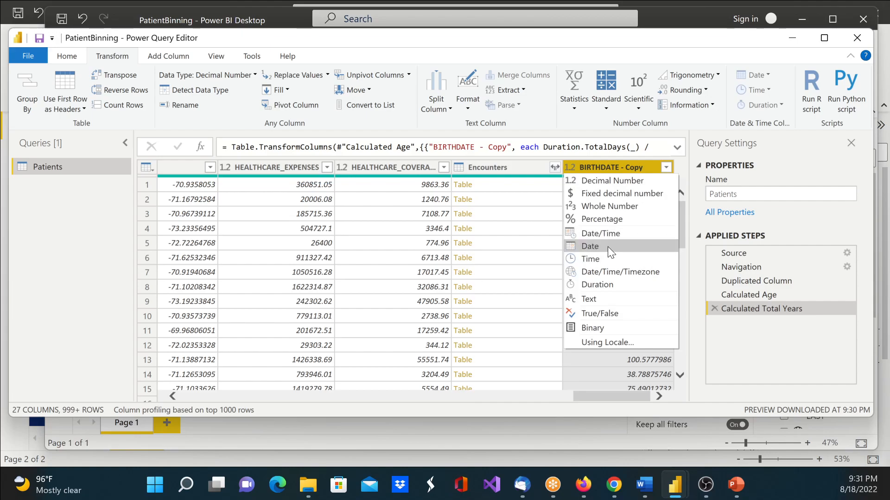
click(613, 209)
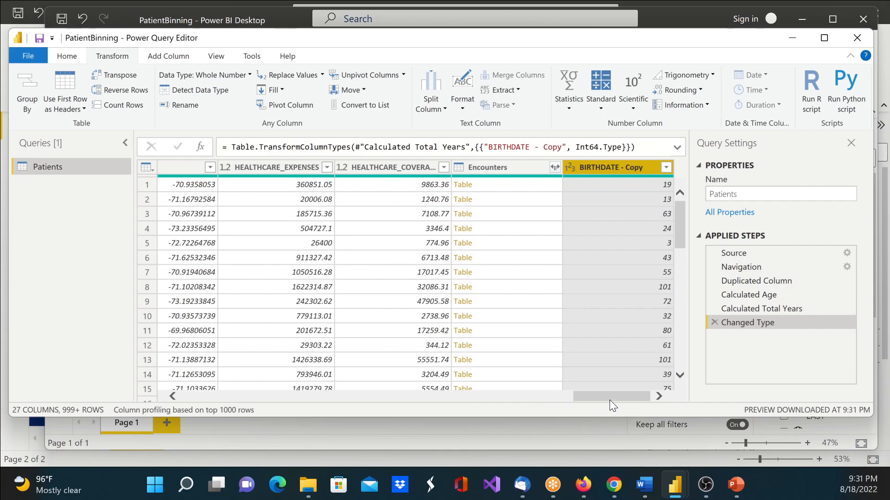
Rename the BIRTHDATE - Copy column as Age, and close the Power Query Editor with the changes applied.
drag(610, 400, 226, 402)
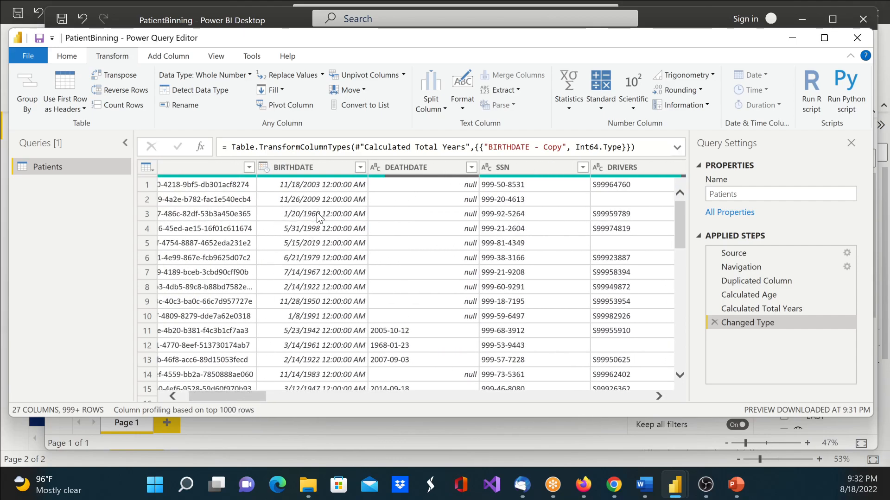
drag(249, 400, 640, 387)
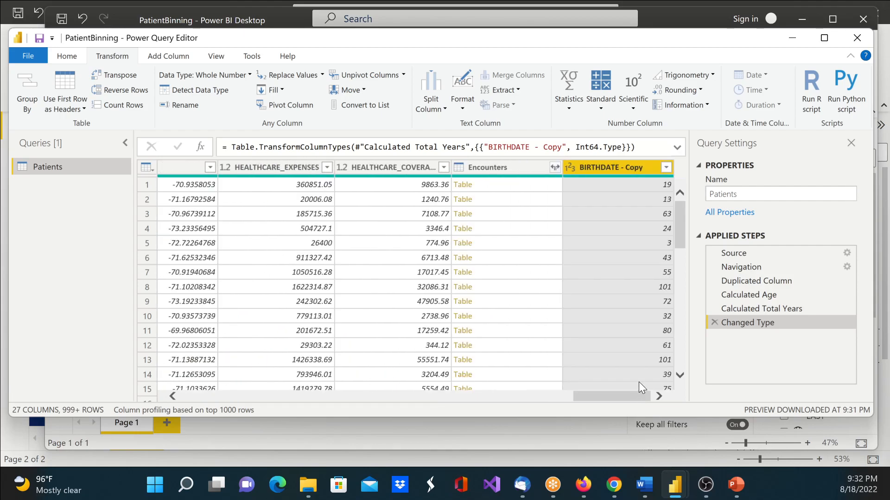
right_click(637, 169)
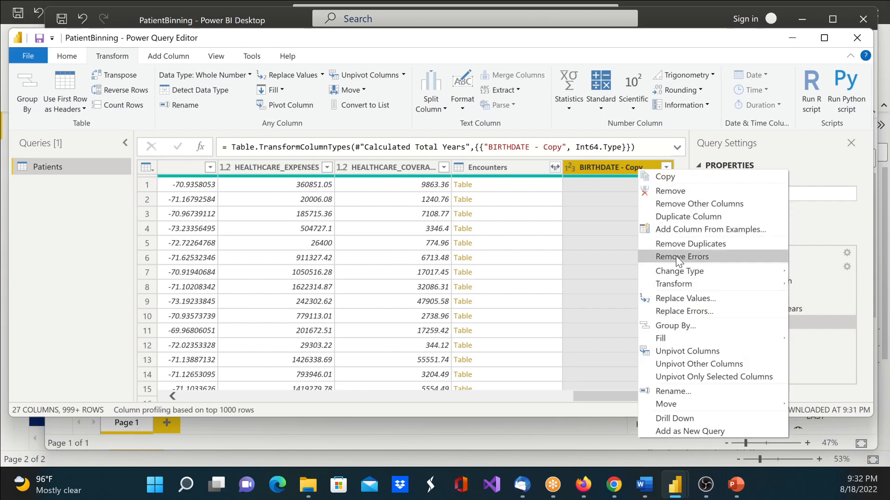
click(689, 392)
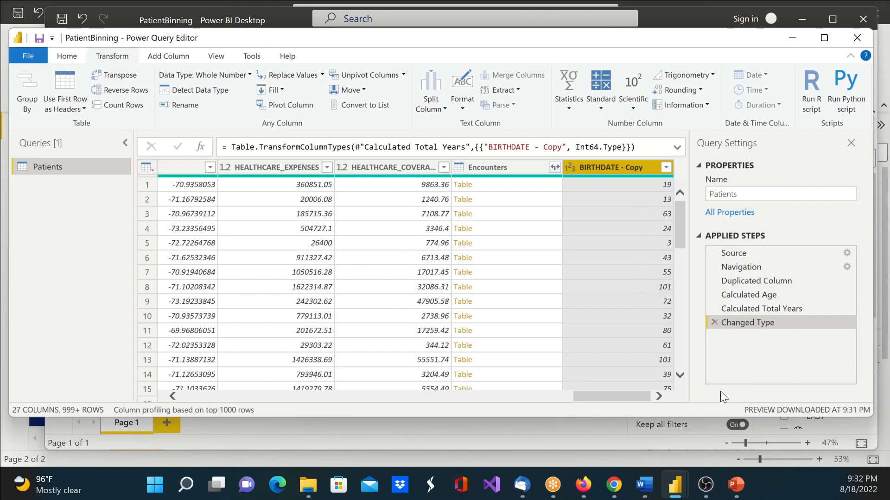
text(Age)
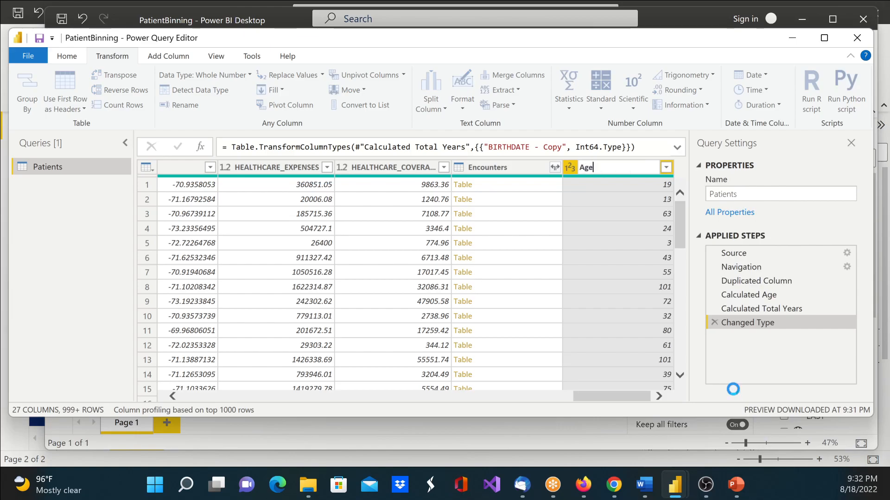
key(Return)
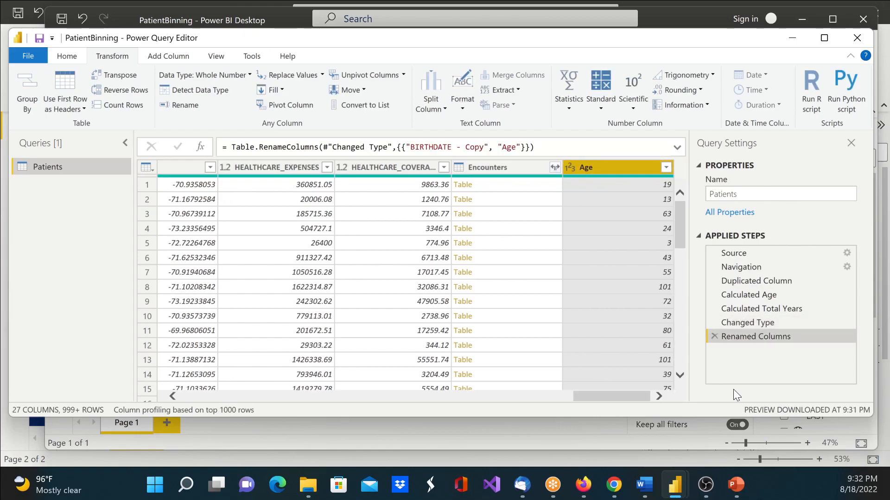
click(68, 57)
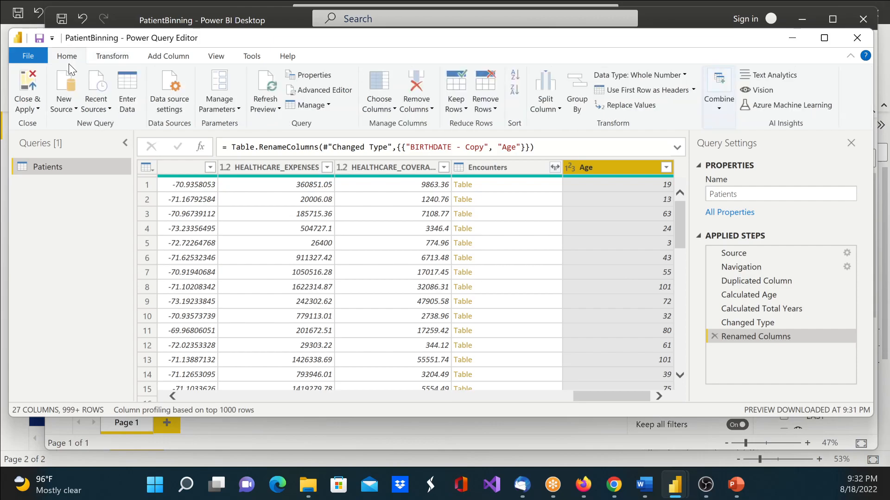
click(26, 91)
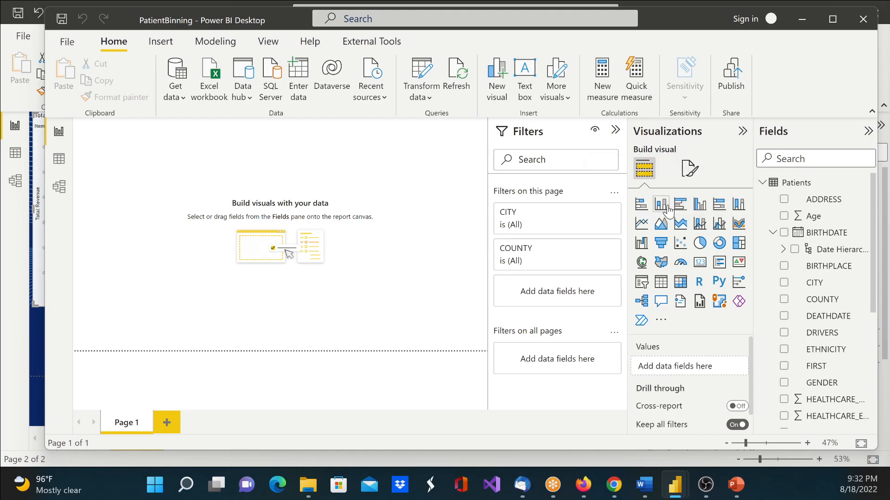
Insert a clustered column chart on Page 1 and add the Age field to it.
click(705, 209)
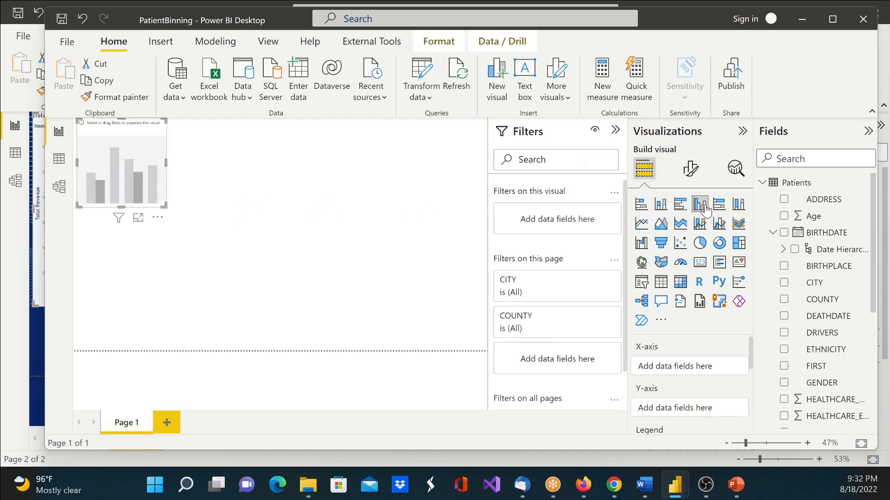
click(784, 216)
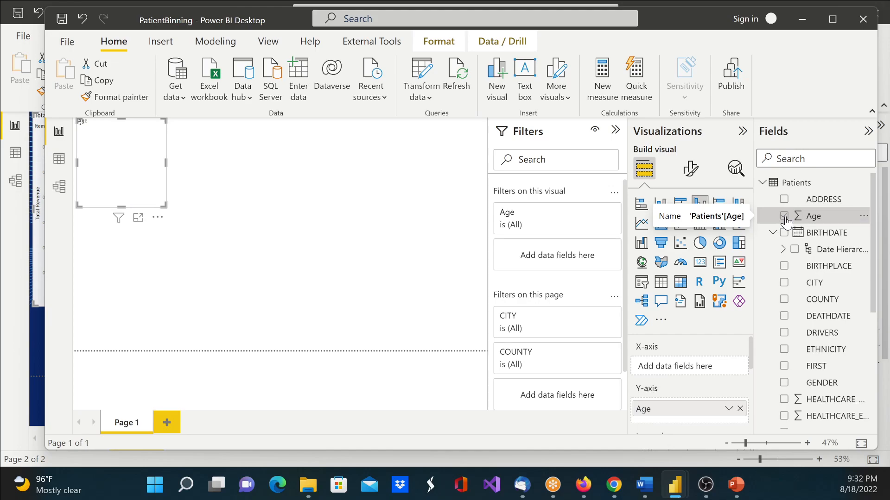
scroll(811, 306, down, 2)
scroll(810, 306, down, 3)
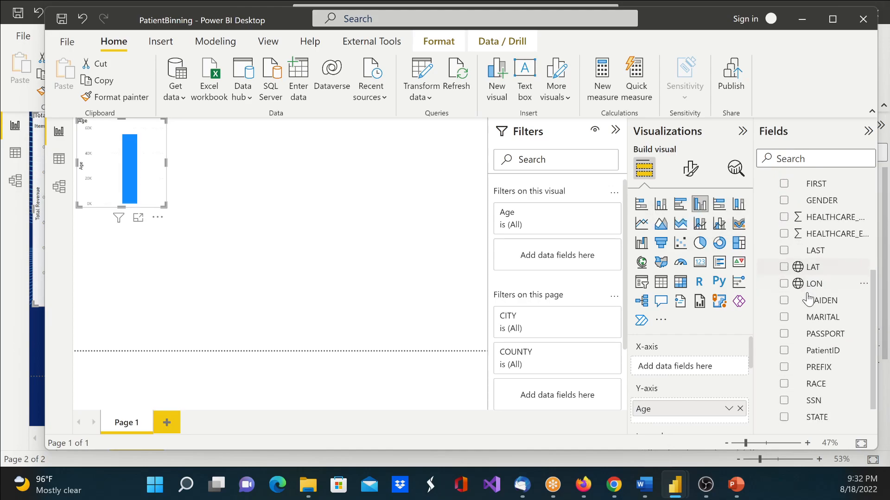
scroll(822, 256, up, 2)
scroll(822, 256, up, 3)
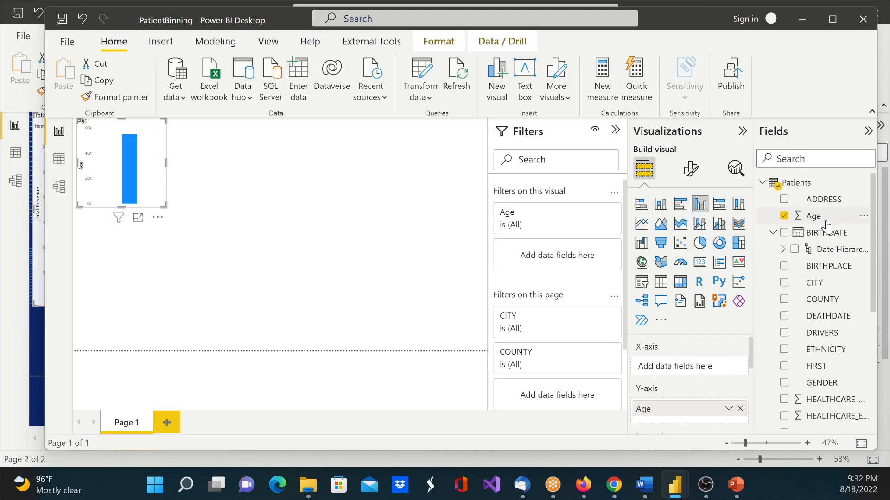
Set the default summarization of the Age field to Don't summarize.
click(815, 217)
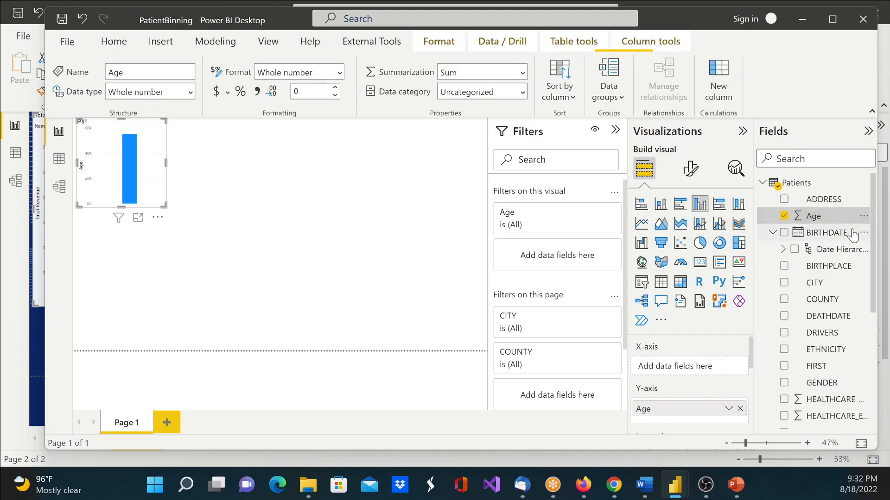
click(513, 75)
click(472, 89)
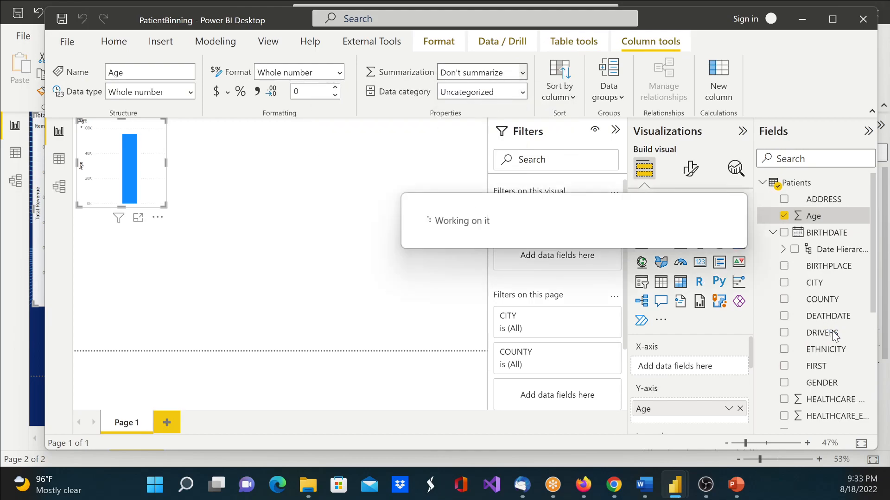
Add the PatientID field to the column chart and widen the chart across most of the page.
scroll(827, 330, down, 5)
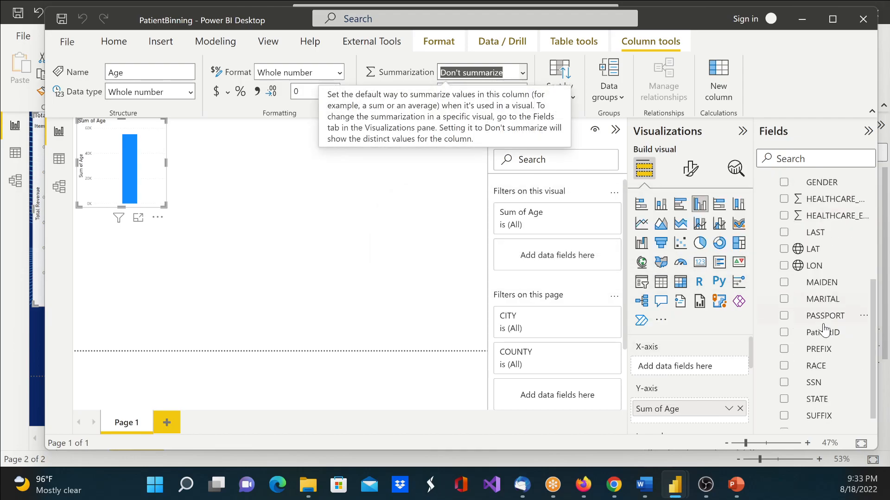
click(822, 320)
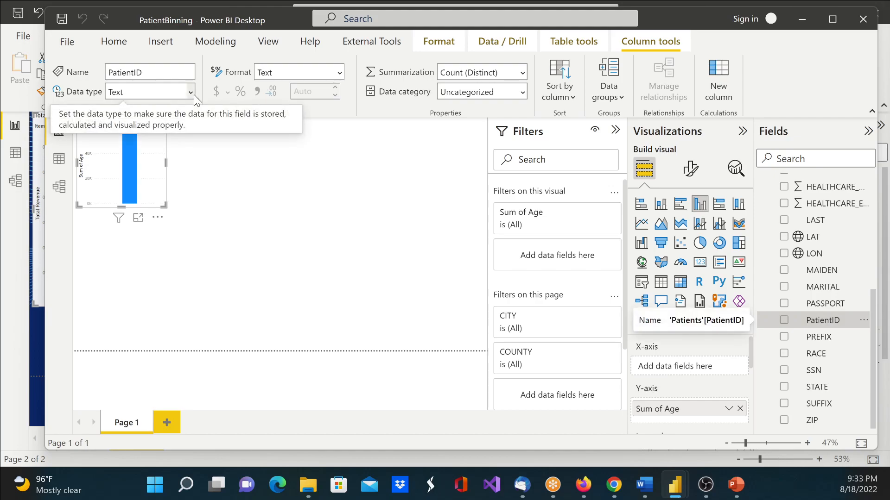
click(342, 73)
click(342, 72)
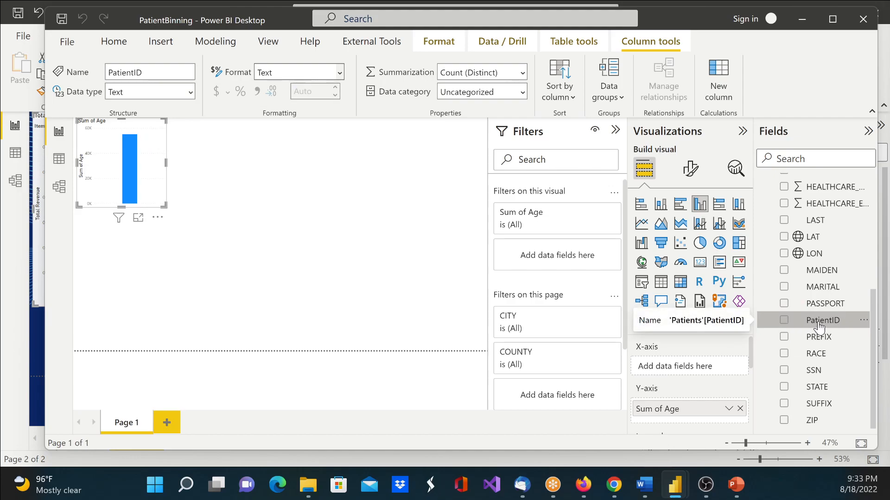
click(783, 320)
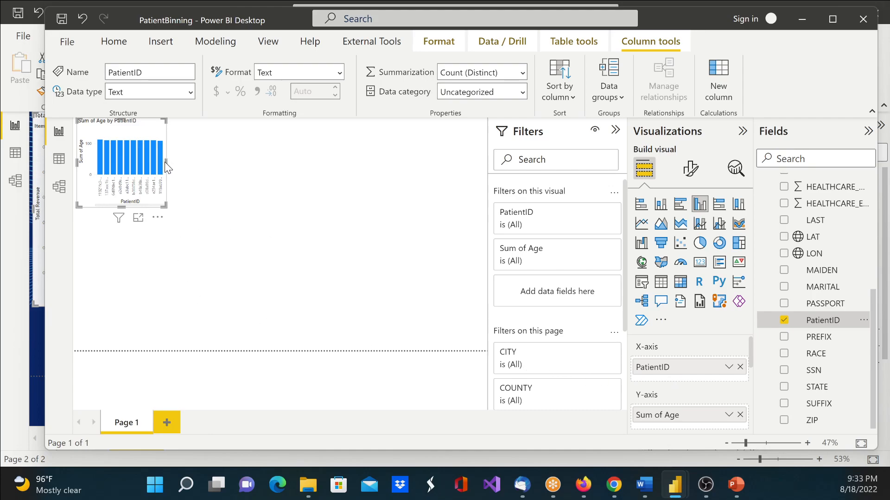
drag(195, 168, 403, 186)
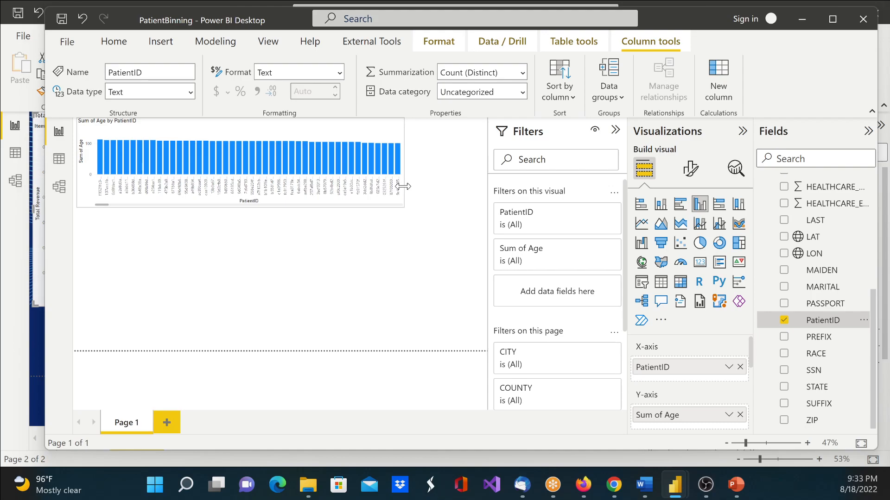
Replace the chart's fields, placing Age on the X-axis and the count of PatientID on the Y-axis.
click(740, 414)
click(740, 367)
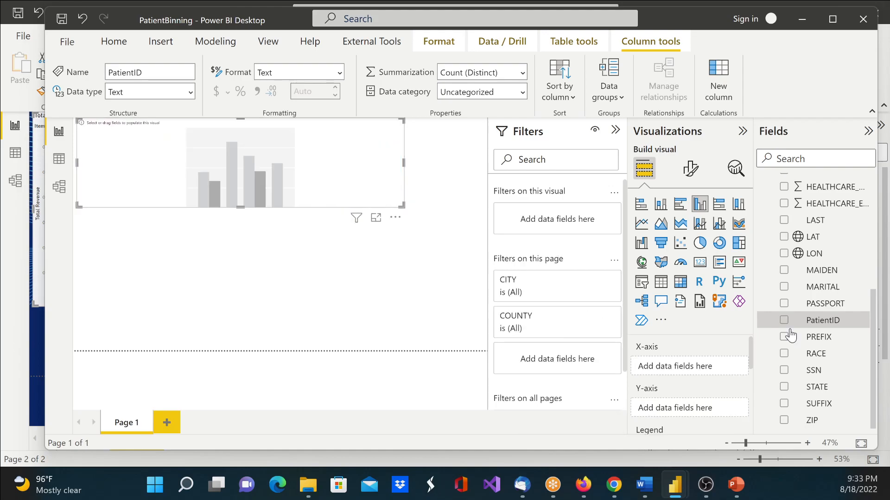
scroll(814, 223, up, 5)
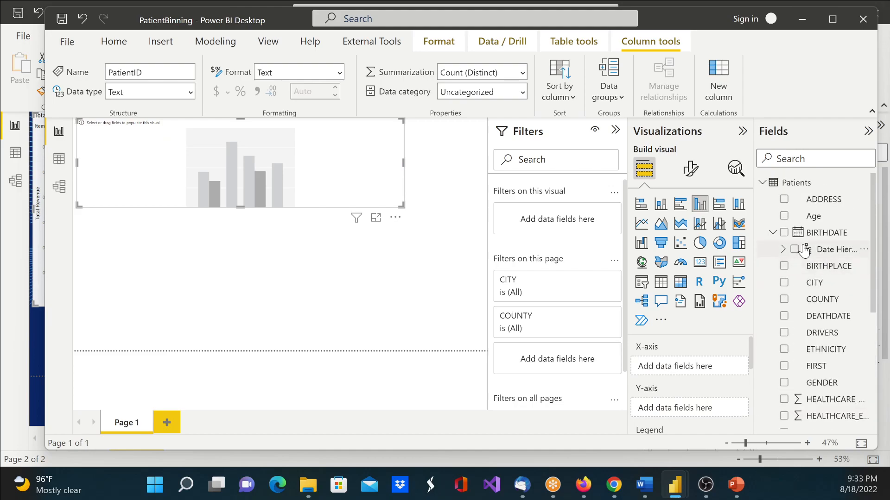
drag(813, 224, 684, 371)
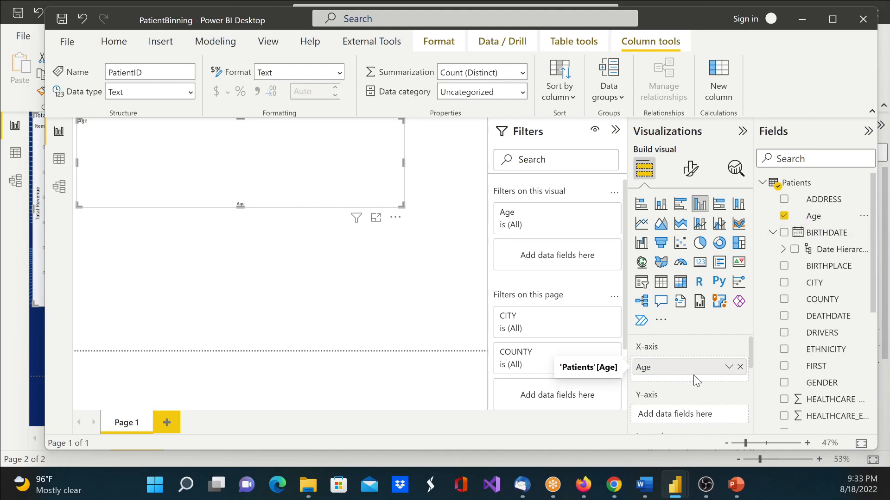
scroll(840, 391, down, 3)
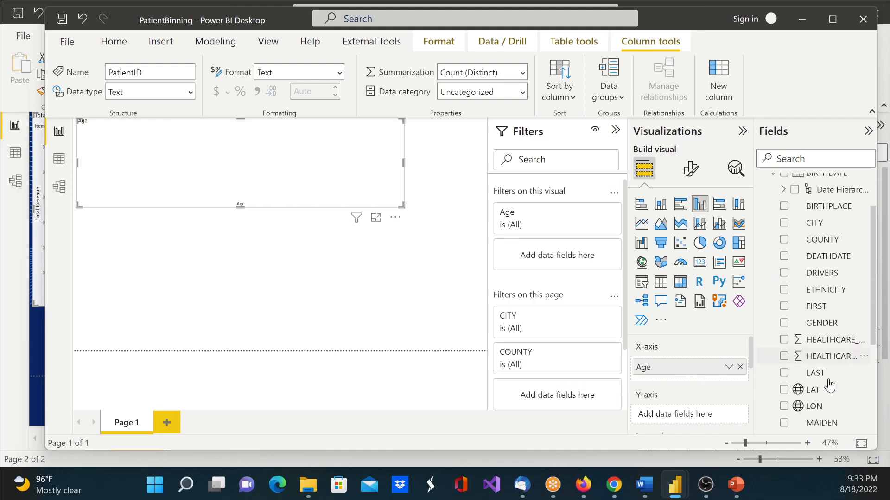
drag(815, 384, 690, 414)
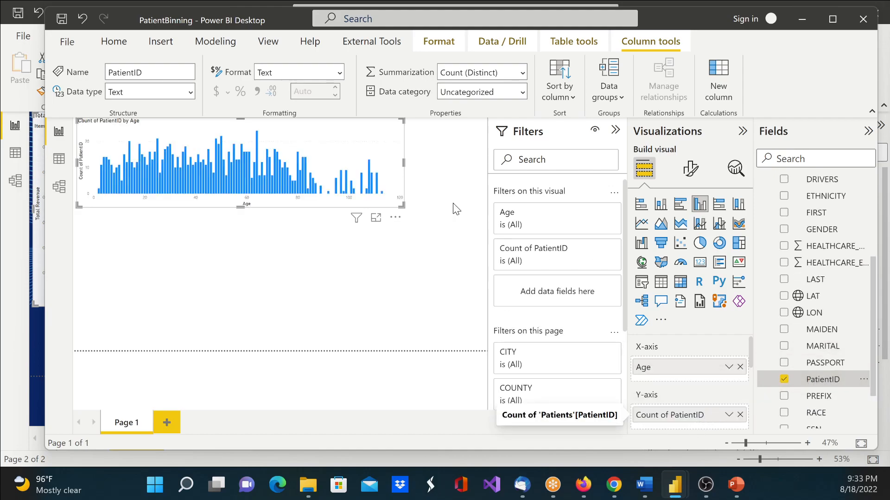
Enlarge the column chart to nearly the full page width and a greater height, and inspect individual age columns.
drag(403, 165, 477, 165)
drag(273, 237, 268, 293)
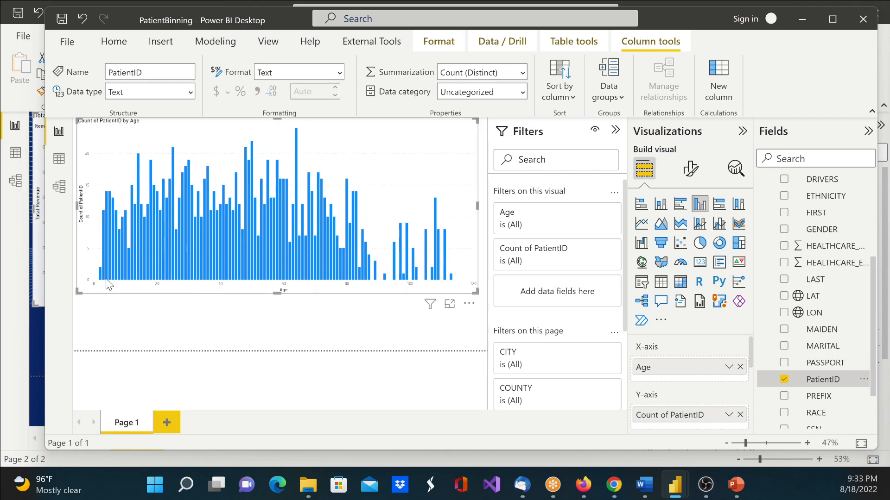
mouse_move(103, 280)
mouse_move(296, 157)
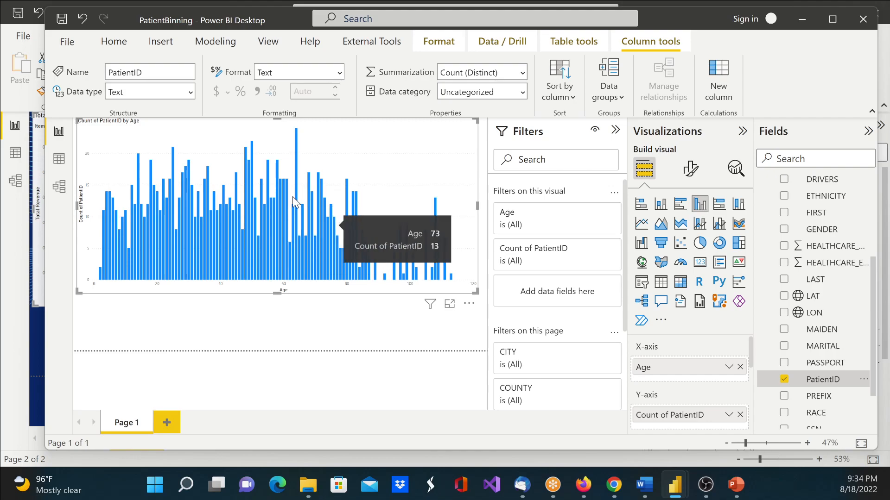
Start a new group on the Age field and set its group type to List.
scroll(791, 232, up, 2)
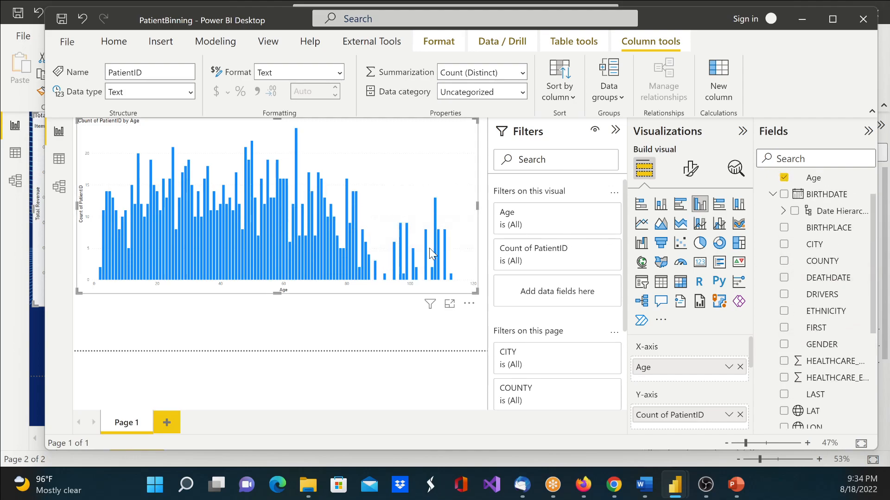
right_click(821, 183)
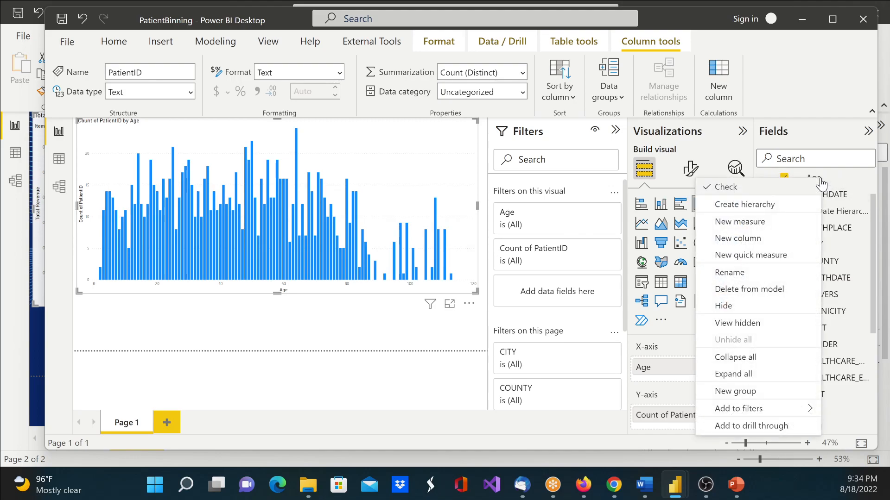
click(757, 392)
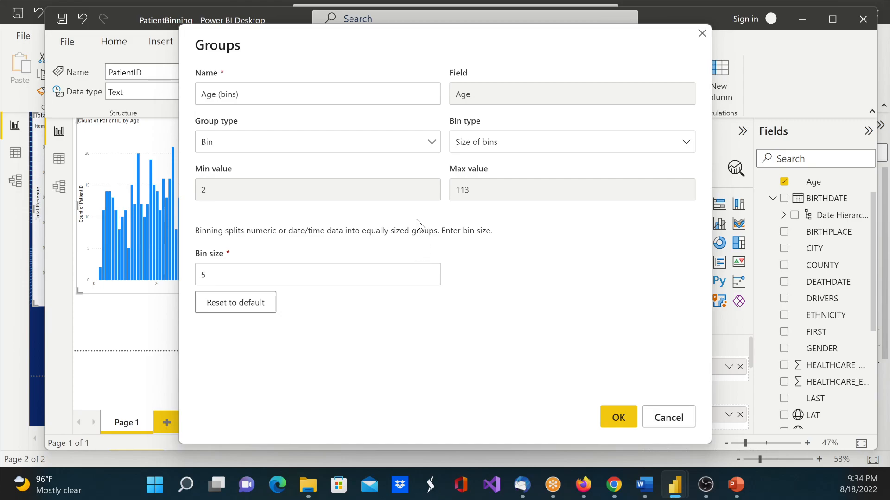
click(290, 94)
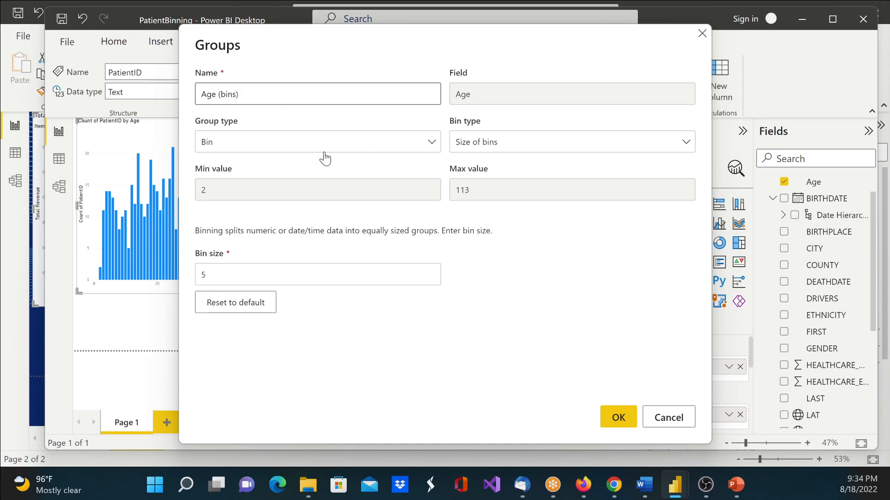
click(432, 143)
click(435, 147)
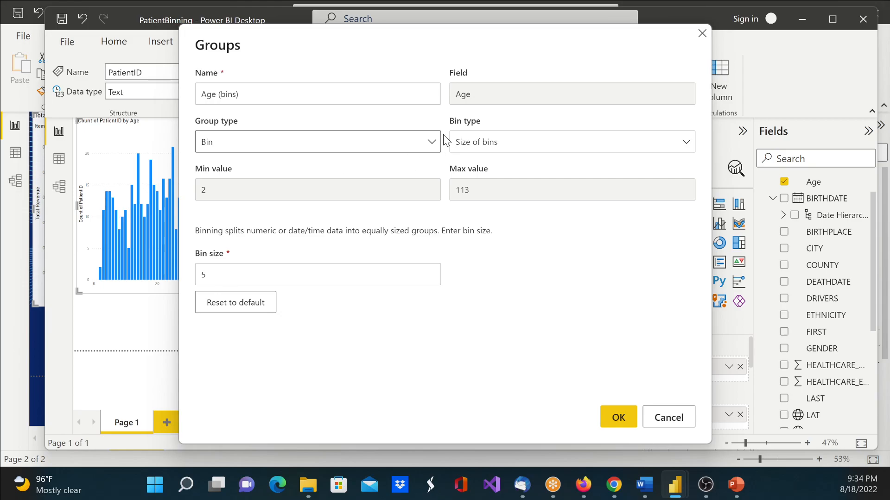
click(425, 141)
click(374, 170)
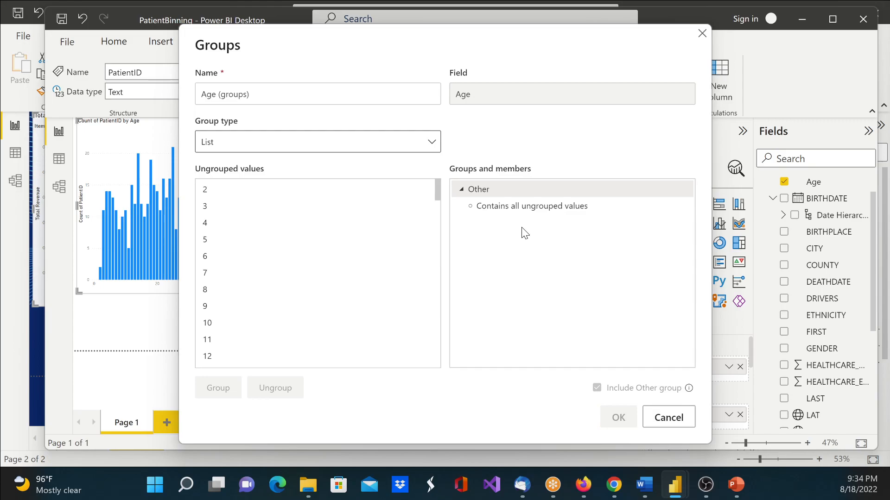
Group the ungrouped ages 2 through 5 and rename the group 0-5.
click(205, 192)
shift+click(207, 240)
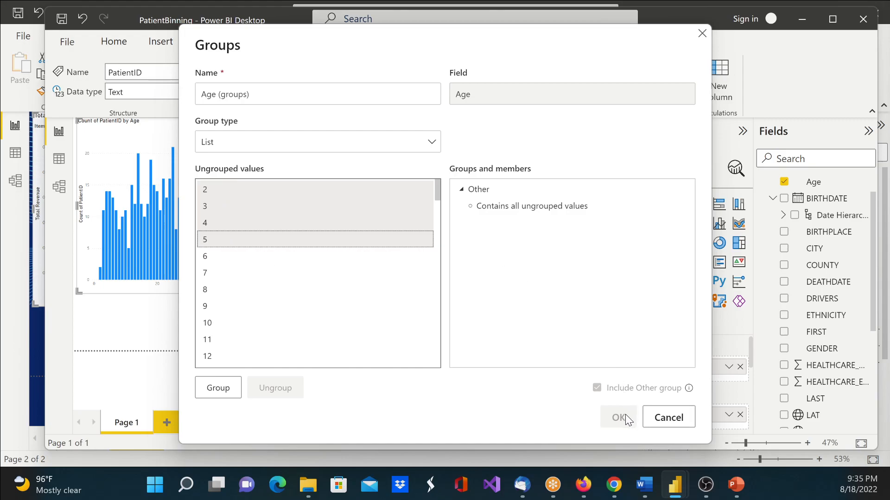
click(224, 388)
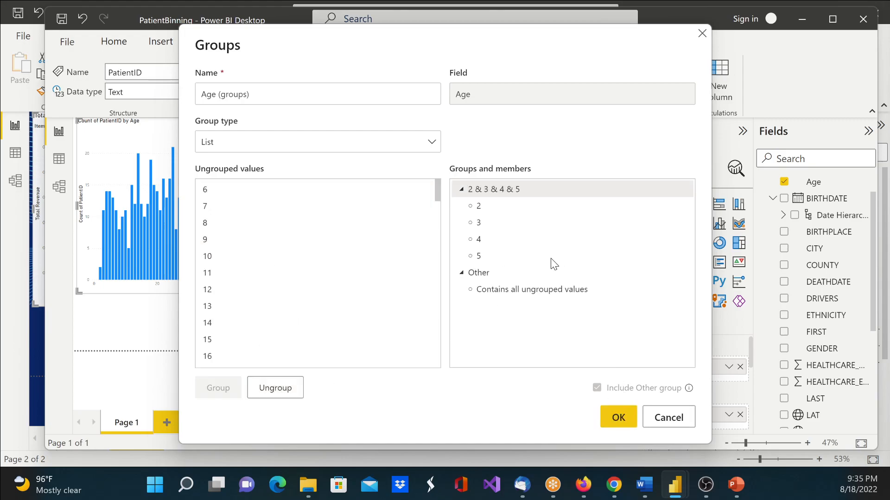
click(523, 190)
click(538, 187)
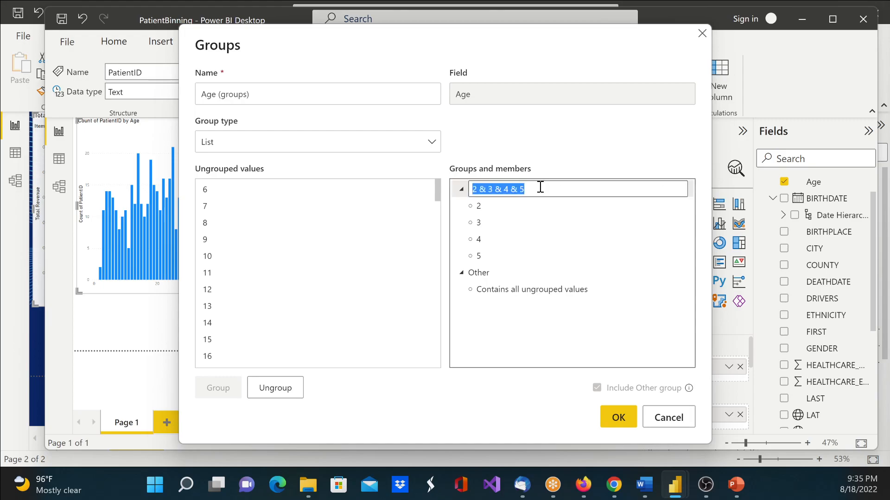
text(0-5)
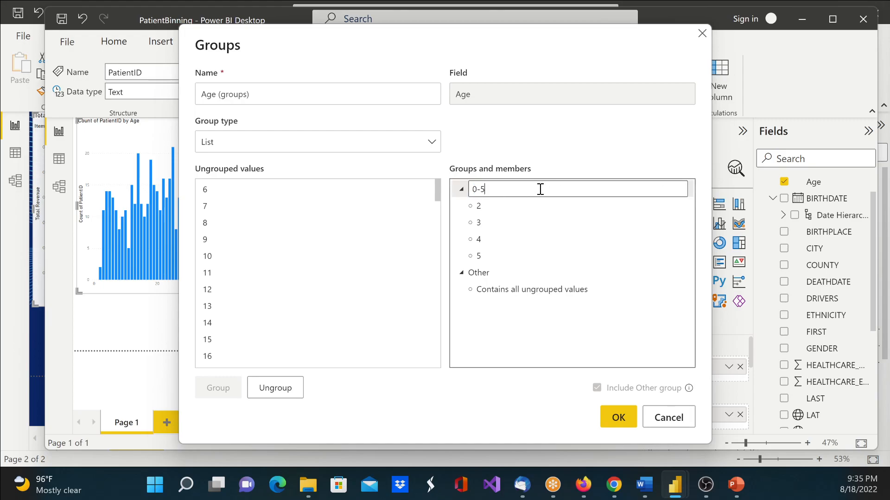
click(603, 228)
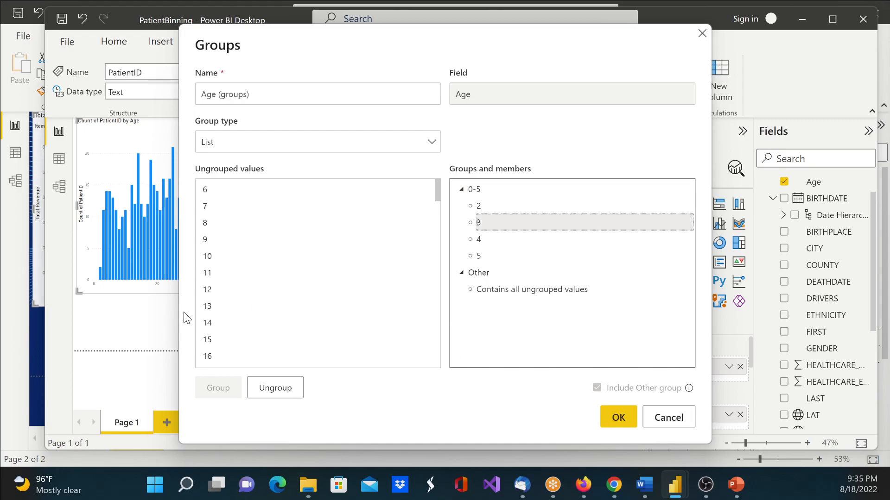
Ungroup the 0-5 group so its ages return to the ungrouped values.
click(208, 193)
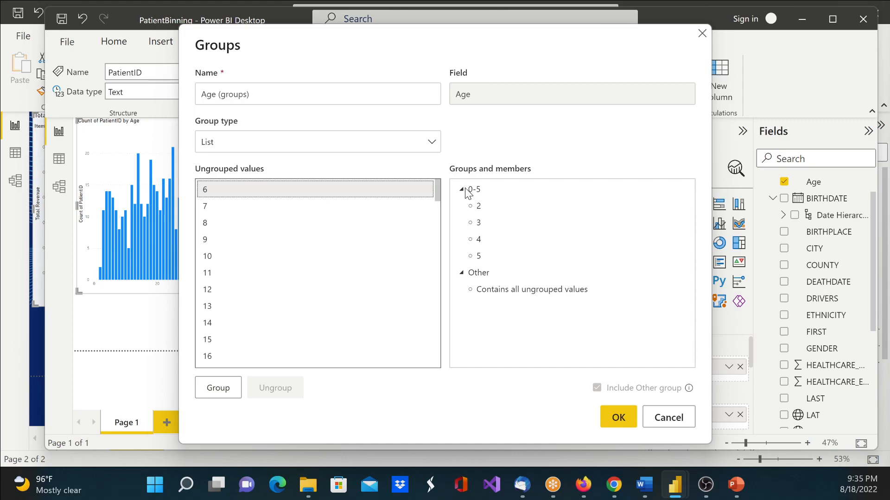
click(518, 315)
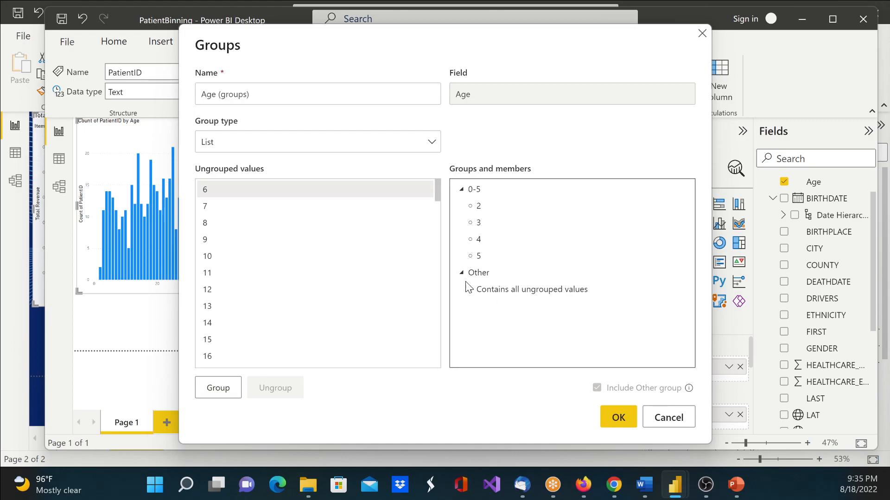
click(481, 259)
click(474, 190)
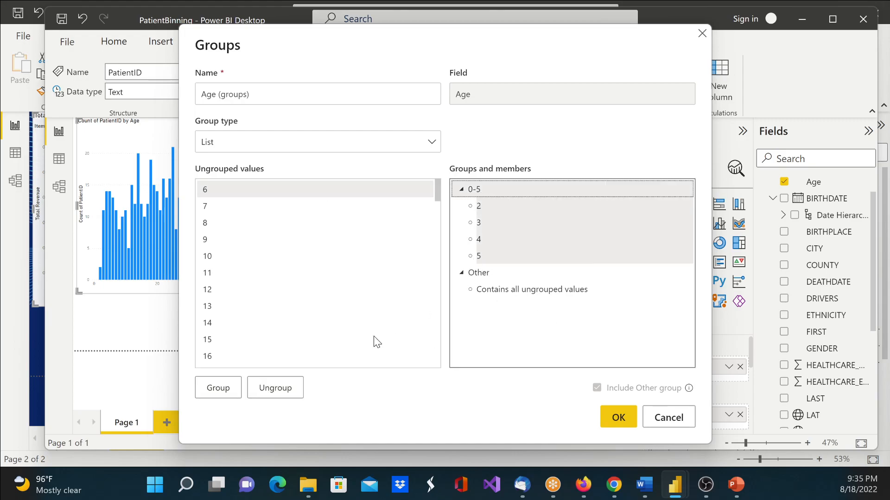
click(280, 394)
Group the ungrouped ages 2 through 20 and rename the group 0-20.
click(204, 191)
scroll(228, 320, down, 3)
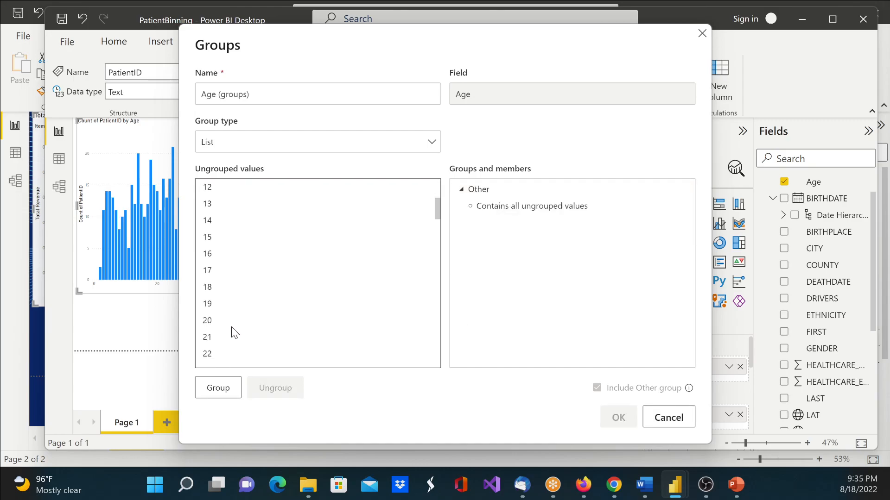
shift+click(219, 324)
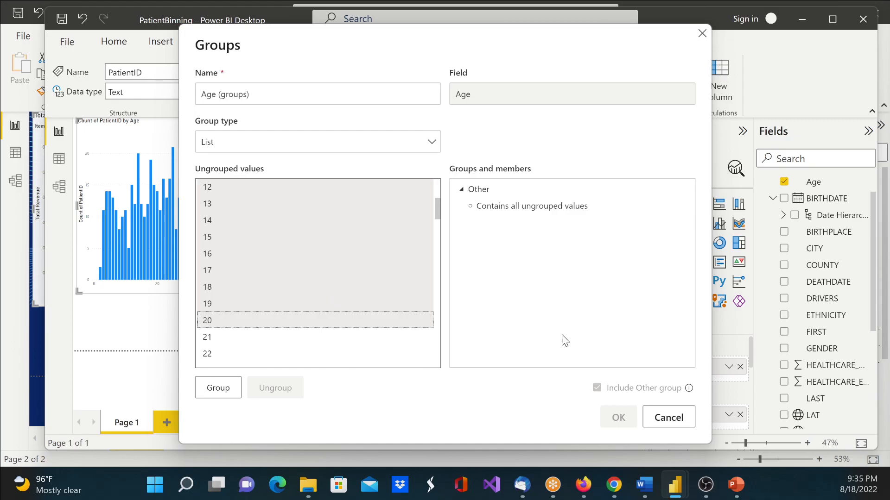
click(225, 388)
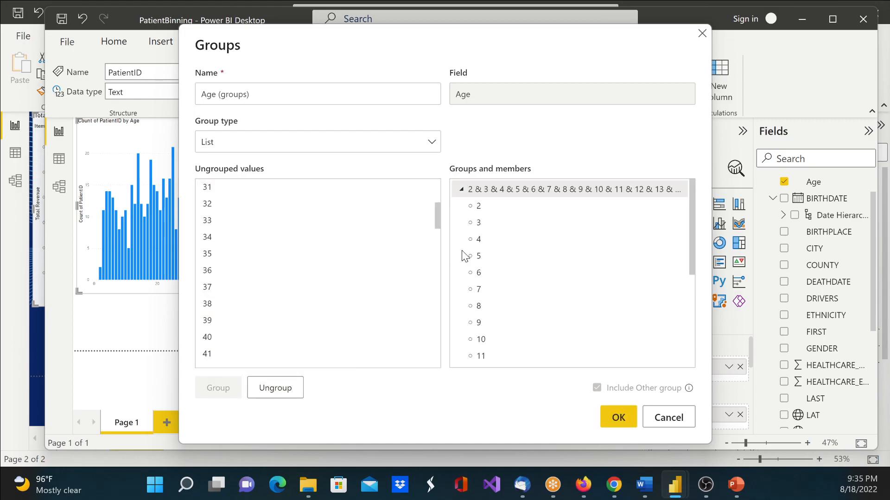
double_click(519, 194)
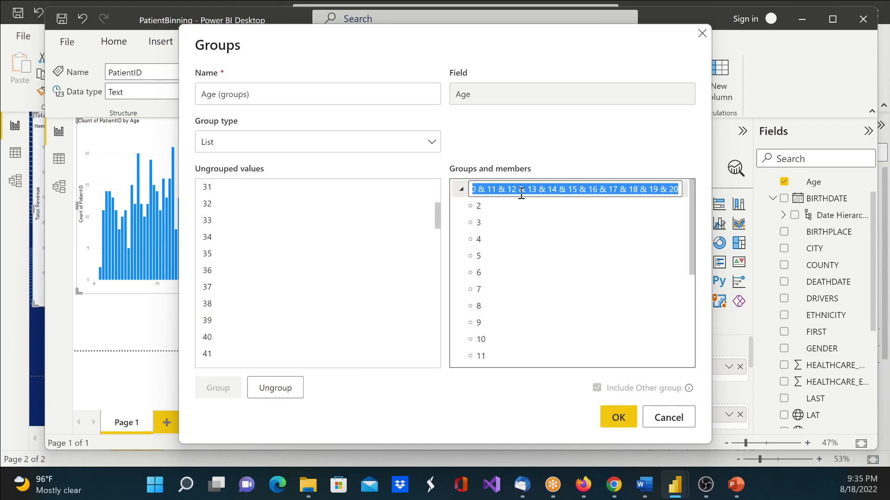
text(0-)
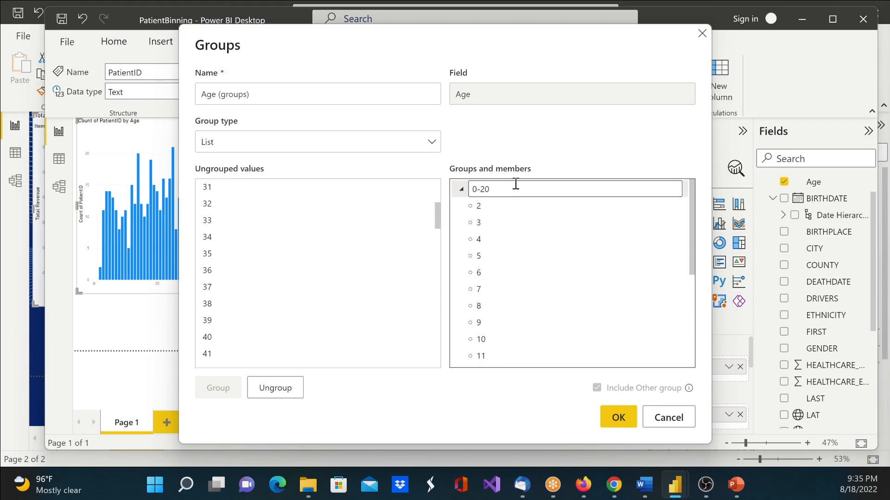
text(20)
click(374, 227)
Group the ungrouped ages 21 through 40 and rename the group 21-40.
scroll(318, 240, up, 3)
click(205, 193)
scroll(228, 291, down, 4)
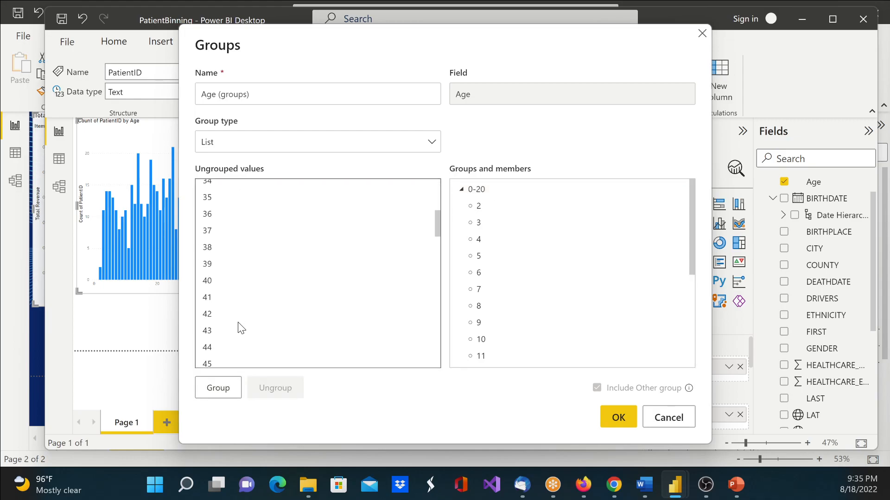
shift+click(211, 282)
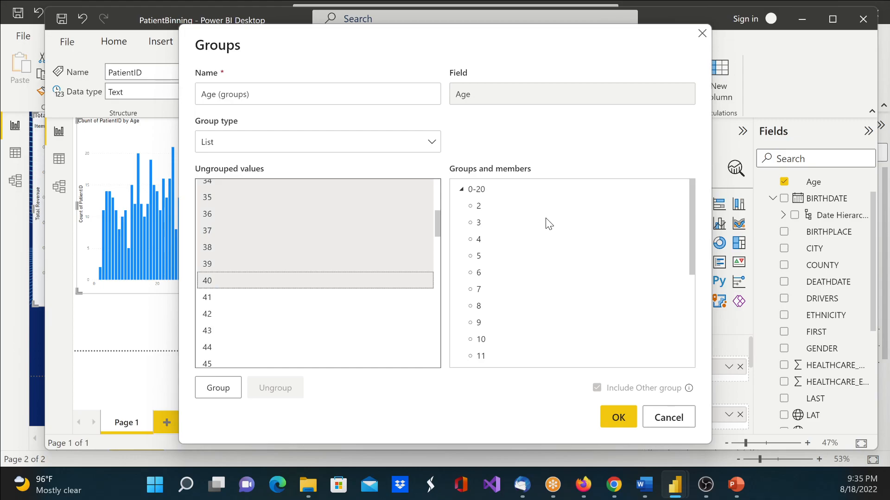
click(210, 394)
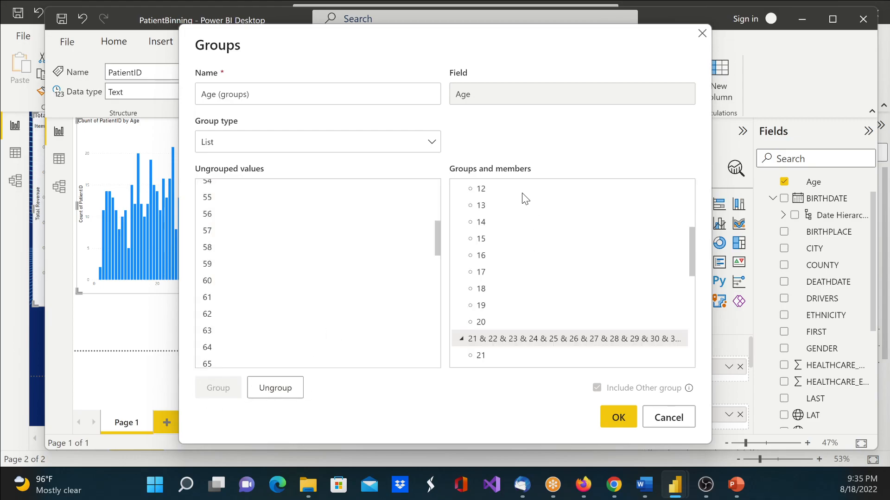
double_click(562, 342)
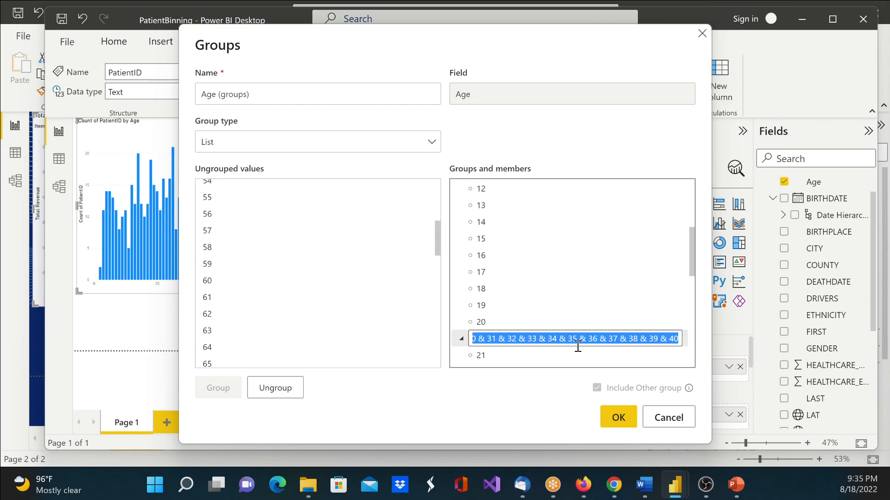
text(21-)
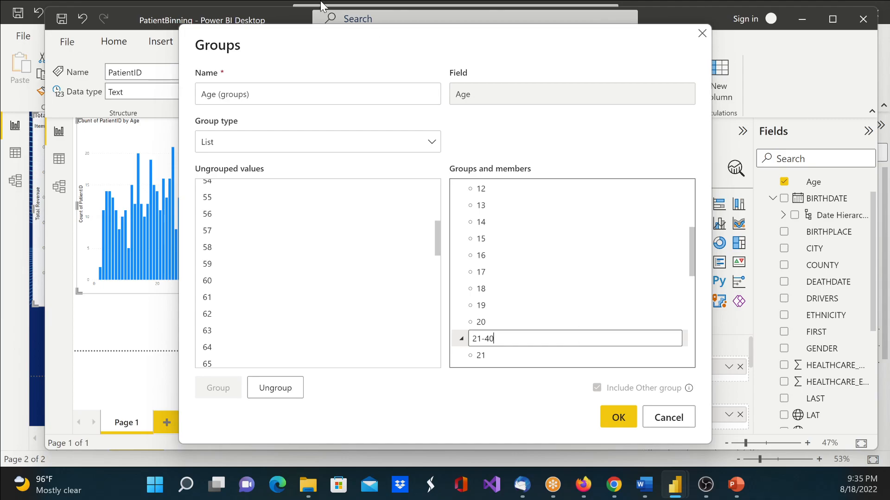
key(Return)
Group the ungrouped ages 41 through 60 and rename the group 41-60.
scroll(318, 266, down, 2)
scroll(292, 278, down, 7)
scroll(283, 292, up, 15)
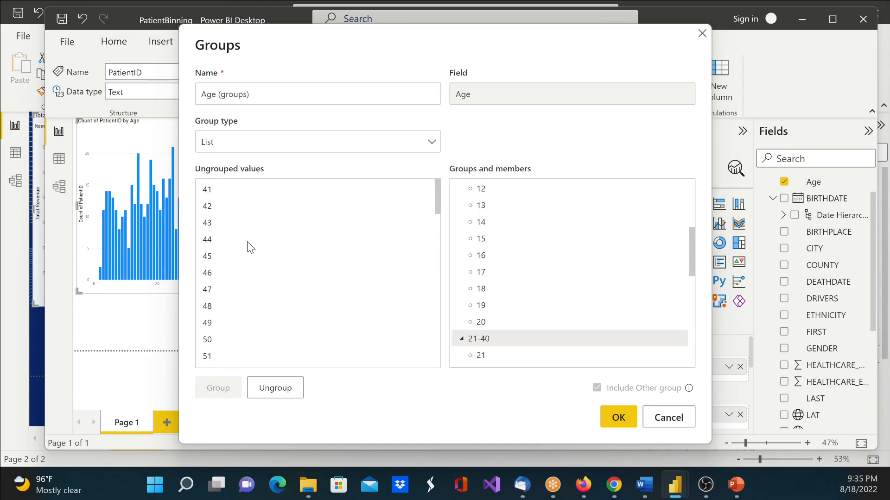
click(227, 191)
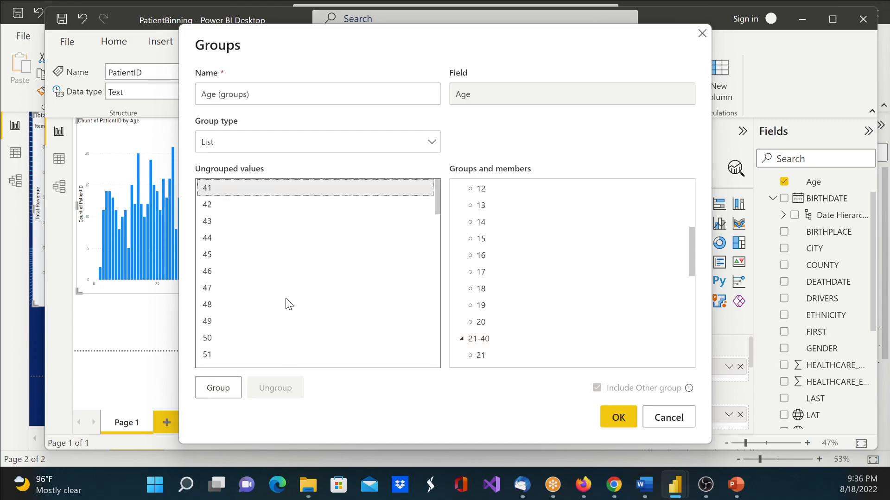
scroll(262, 311, down, 2)
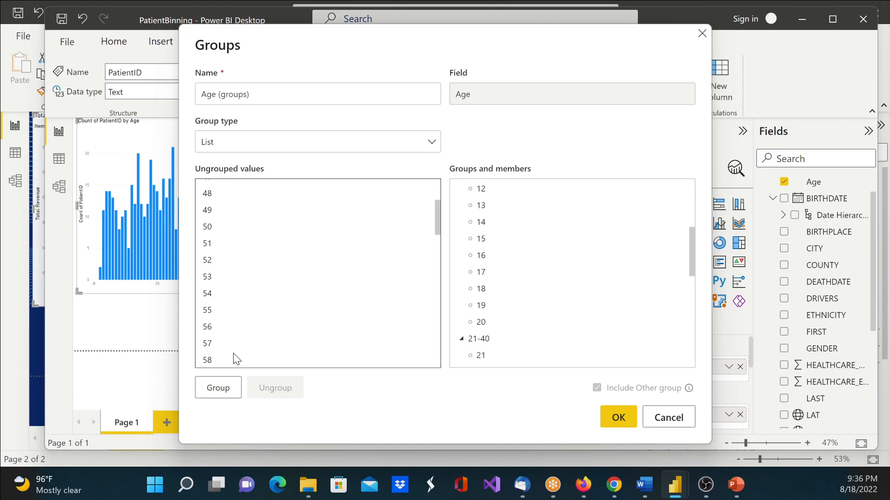
scroll(237, 334, down, 1)
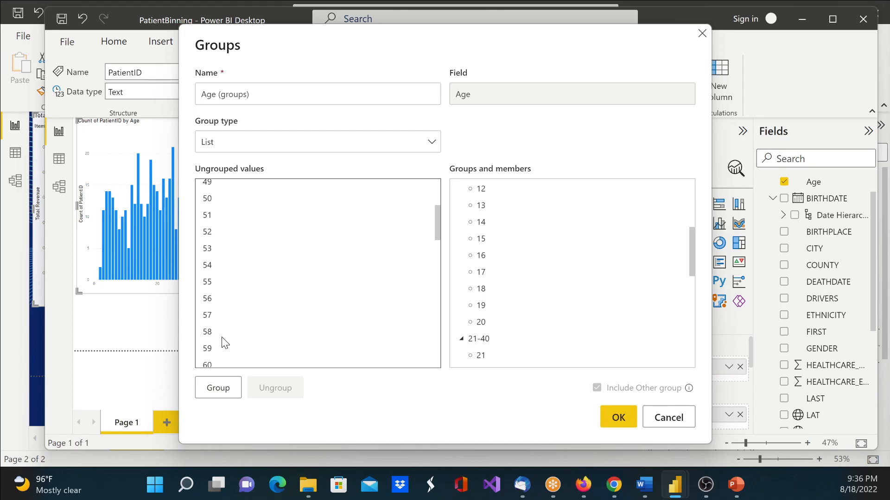
shift+click(215, 363)
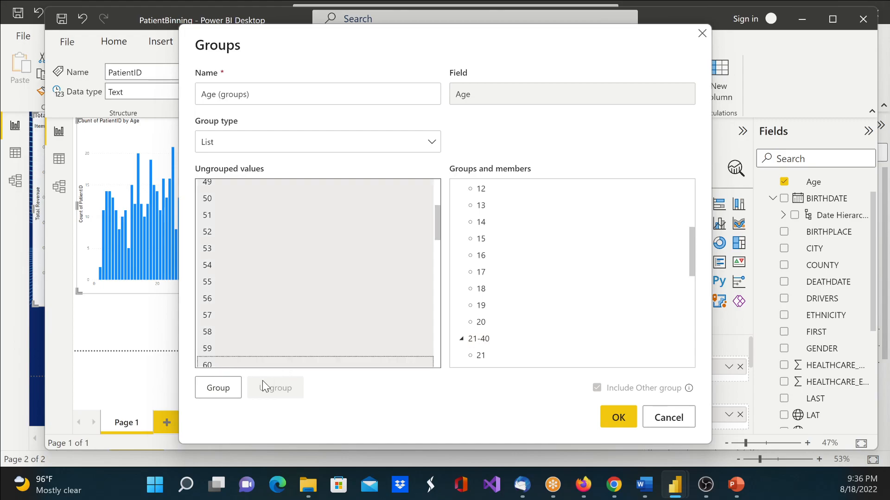
click(241, 389)
click(572, 339)
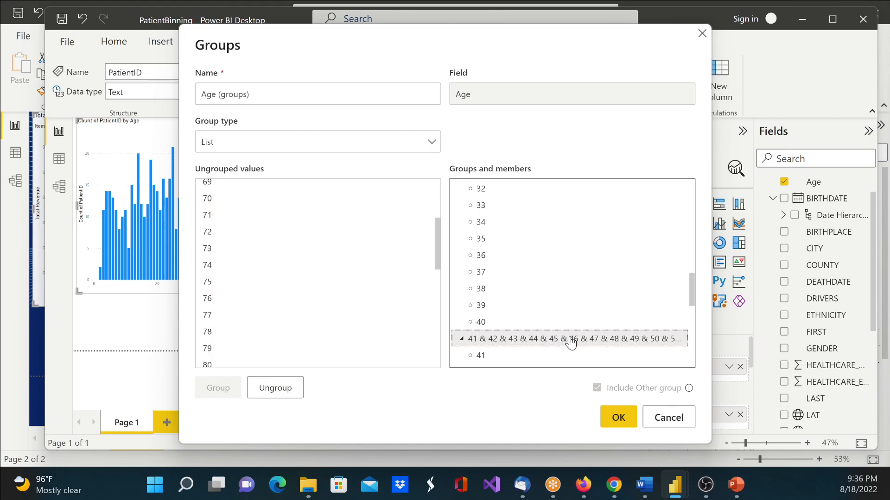
text(41-60)
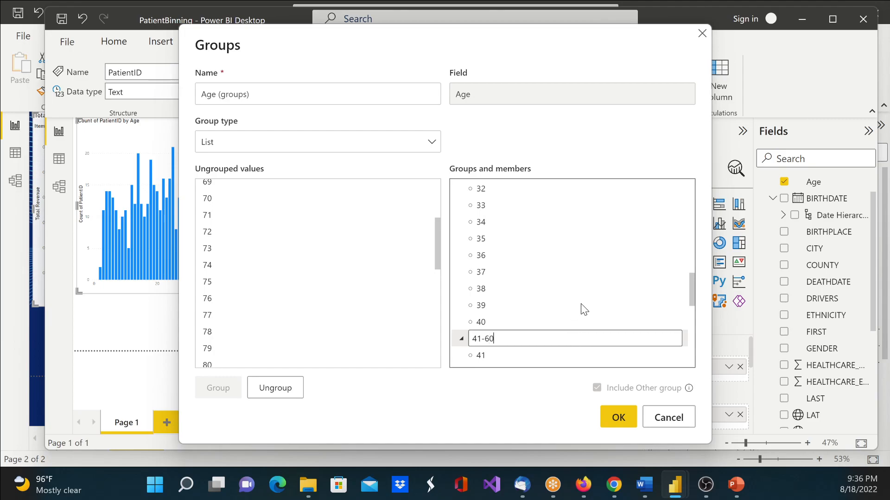
click(582, 307)
Group the ungrouped ages 61 through 80, rename the group 61-80, and collapse the expanded age groups.
scroll(207, 324, down, 9)
scroll(207, 306, up, 8)
scroll(207, 305, up, 5)
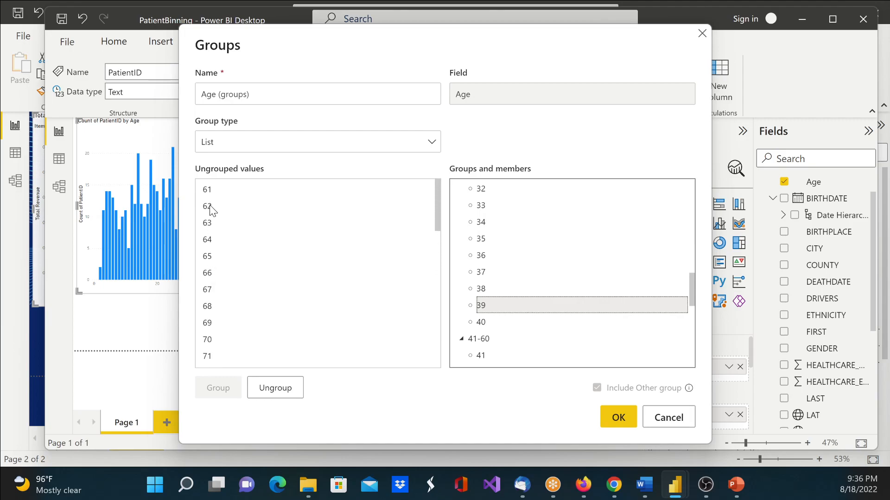
click(213, 191)
scroll(244, 296, down, 3)
scroll(248, 326, down, 5)
scroll(245, 328, down, 1)
scroll(232, 318, up, 2)
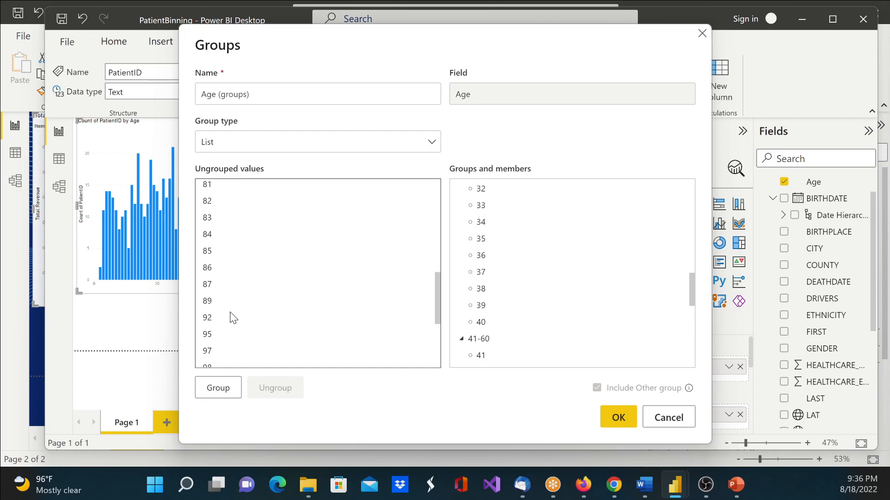
scroll(222, 319, up, 1)
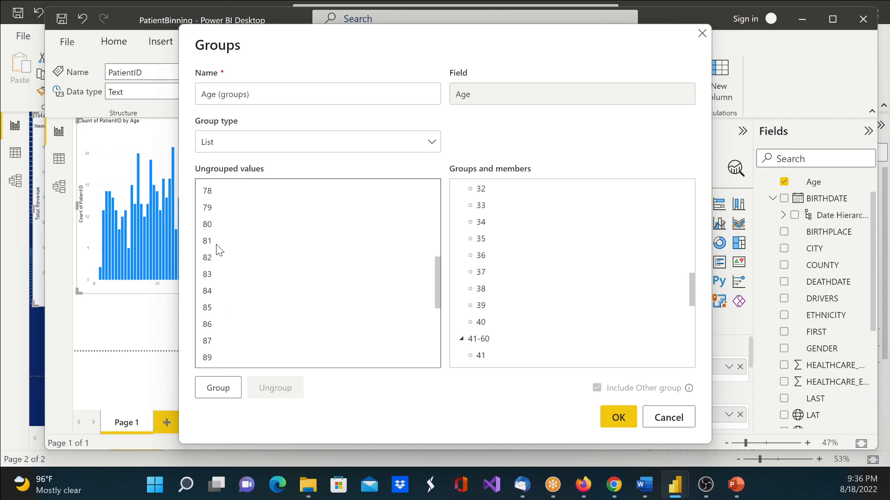
shift+click(207, 226)
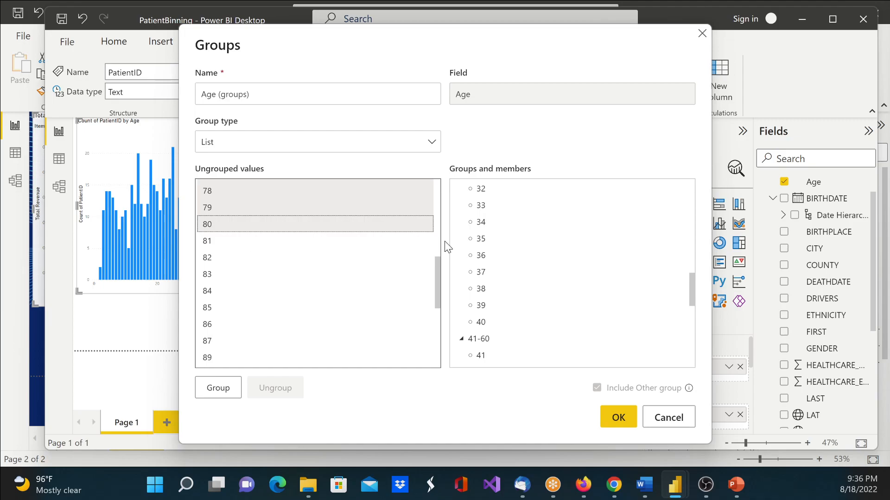
click(461, 339)
scroll(477, 295, up, 7)
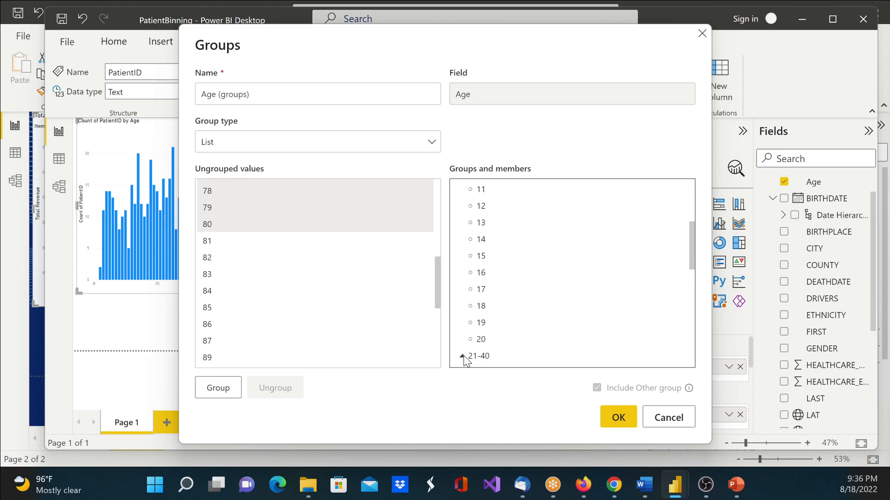
scroll(480, 261, up, 4)
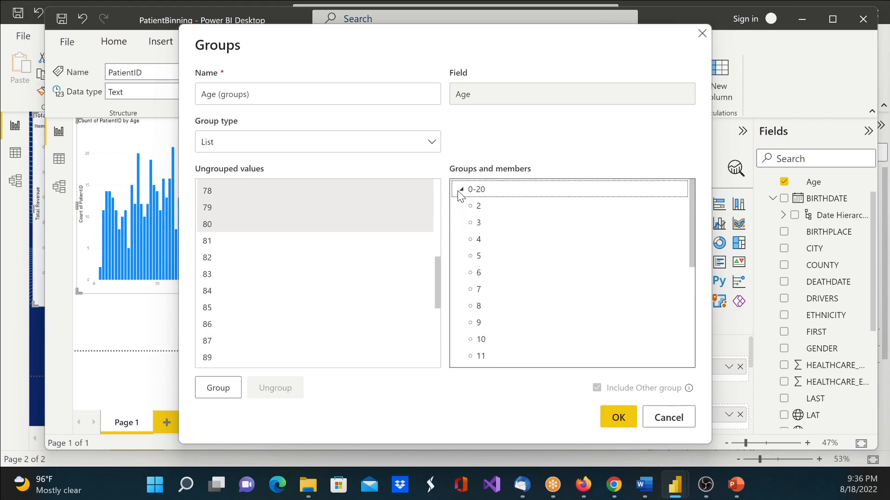
click(462, 187)
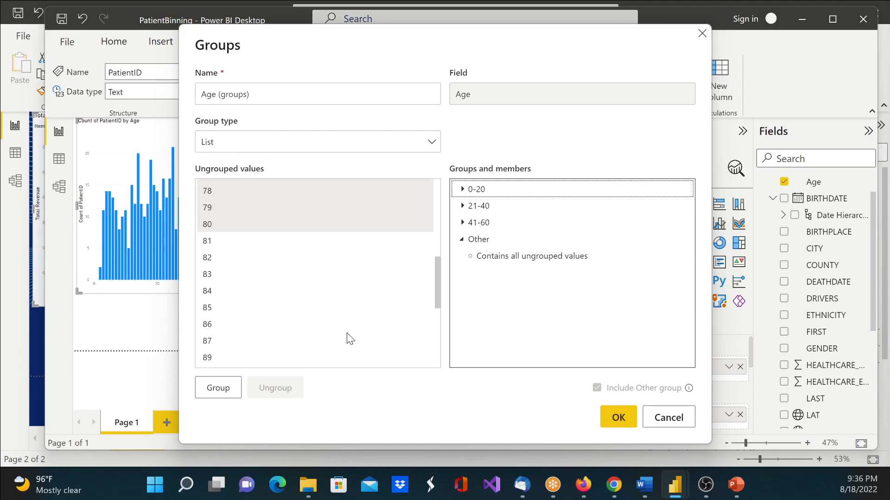
click(229, 394)
double_click(536, 239)
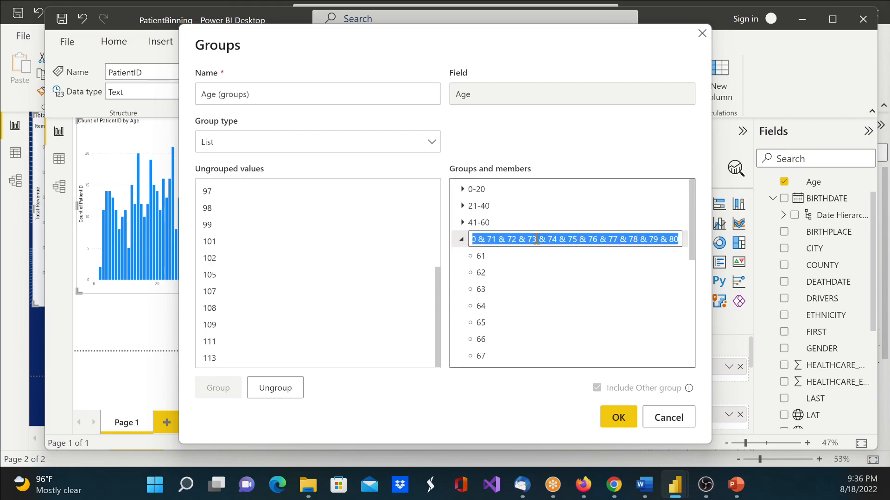
text(61-)
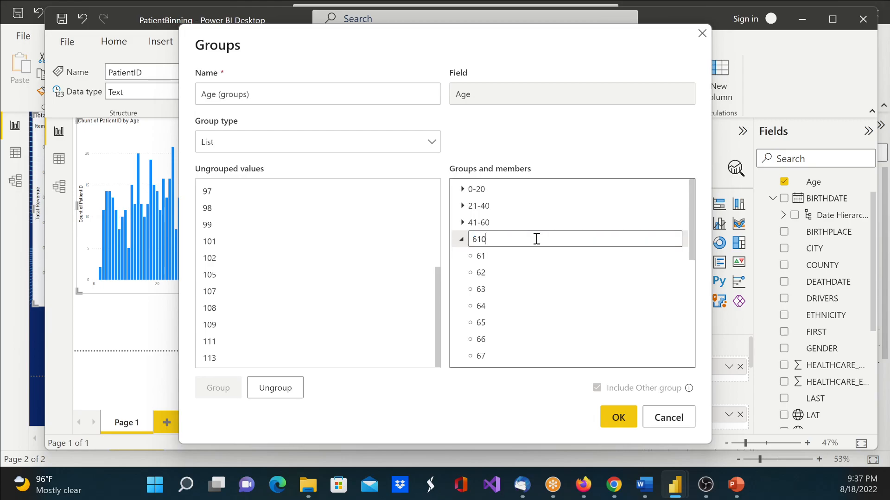
key(Return)
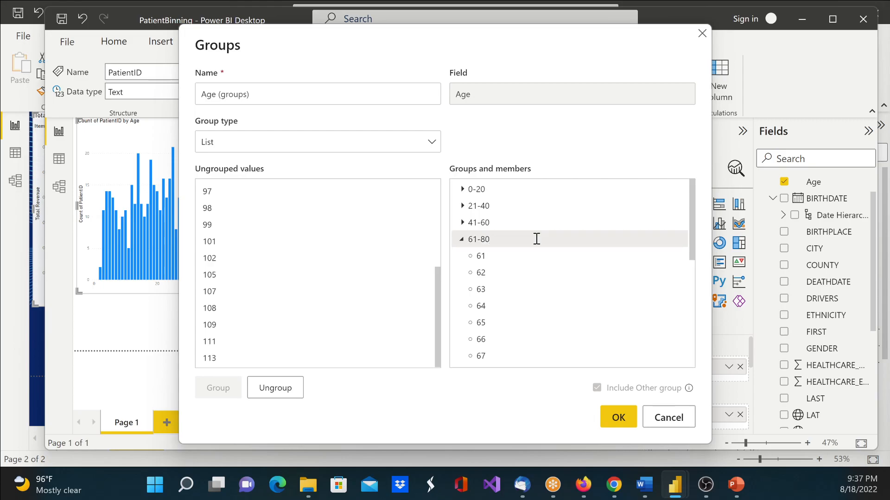
click(462, 240)
Group the ungrouped ages 81 through 99 and rename the group 81-100.
scroll(232, 200, up, 1)
scroll(232, 201, up, 3)
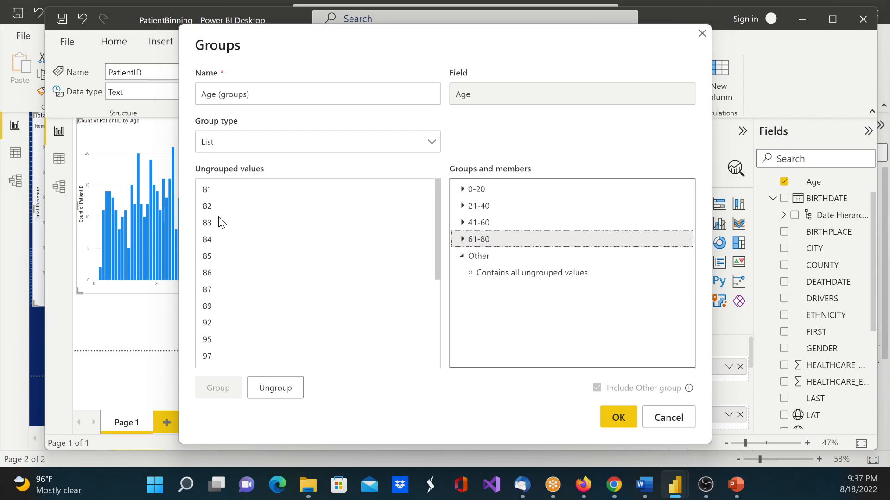
click(206, 191)
scroll(248, 284, down, 2)
scroll(252, 310, down, 1)
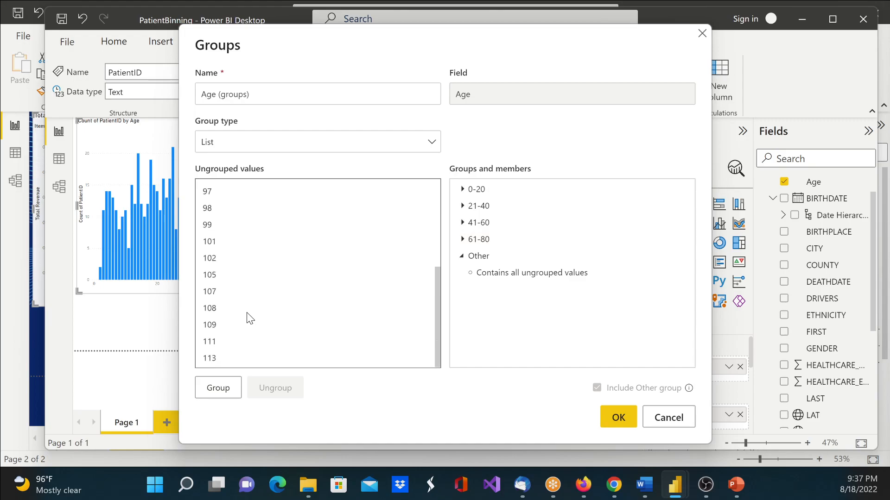
scroll(249, 320, up, 1)
scroll(248, 320, up, 1)
scroll(249, 319, down, 1)
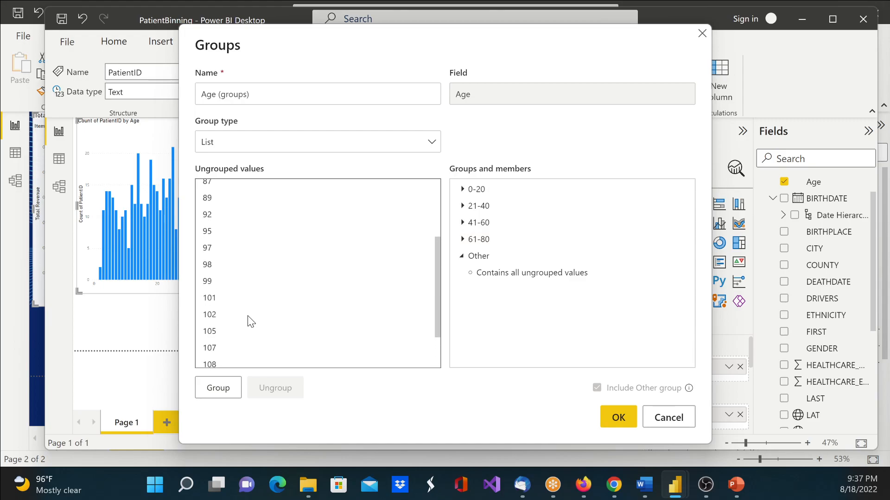
shift+click(212, 282)
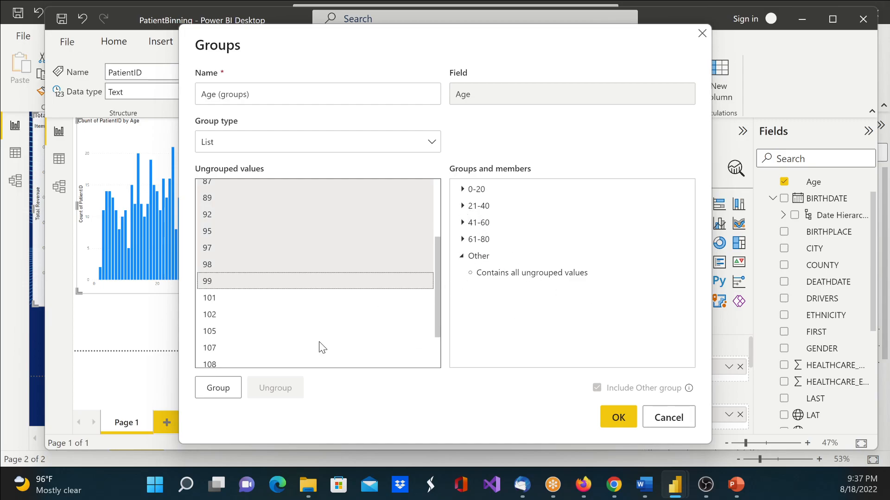
click(220, 388)
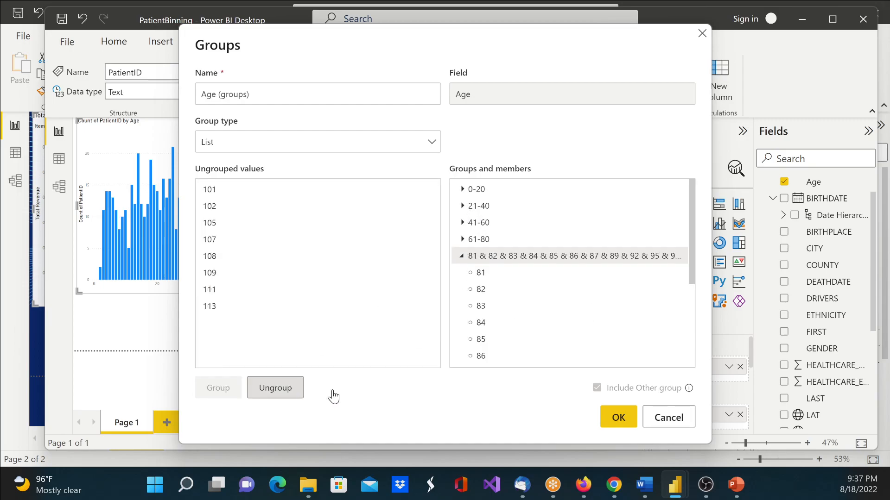
double_click(543, 257)
text(81-100)
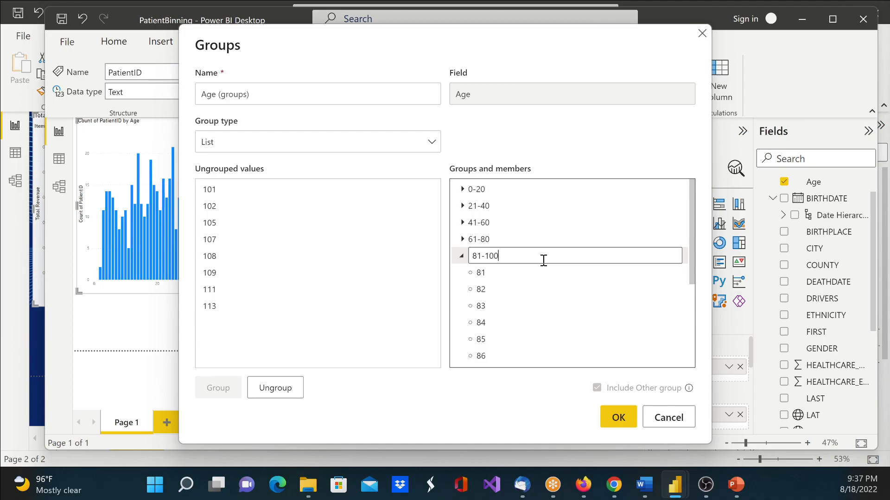
key(Return)
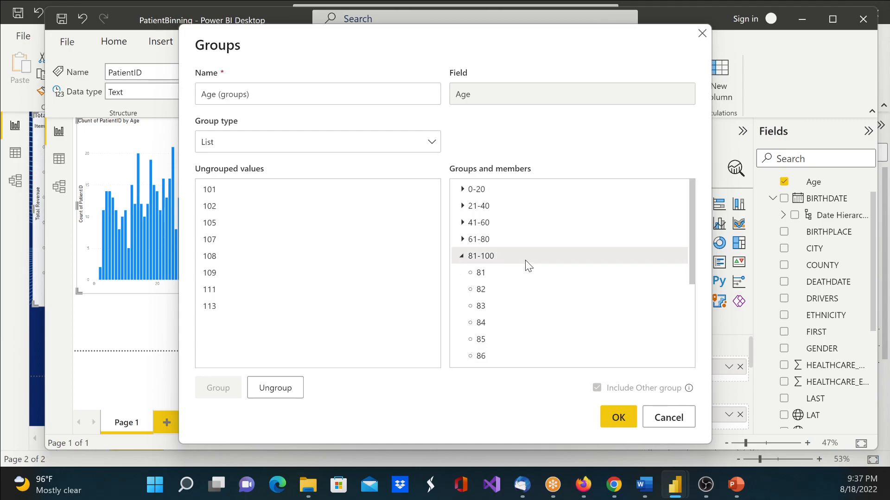
Rename the Other group, which holds the remaining ungrouped ages, to 100+ and apply the Age (groups) definition.
scroll(504, 315, down, 3)
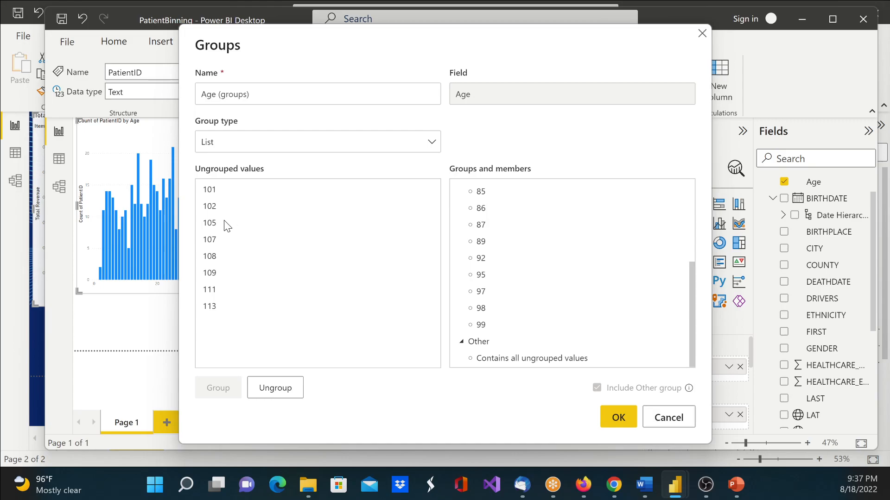
click(478, 343)
click(501, 341)
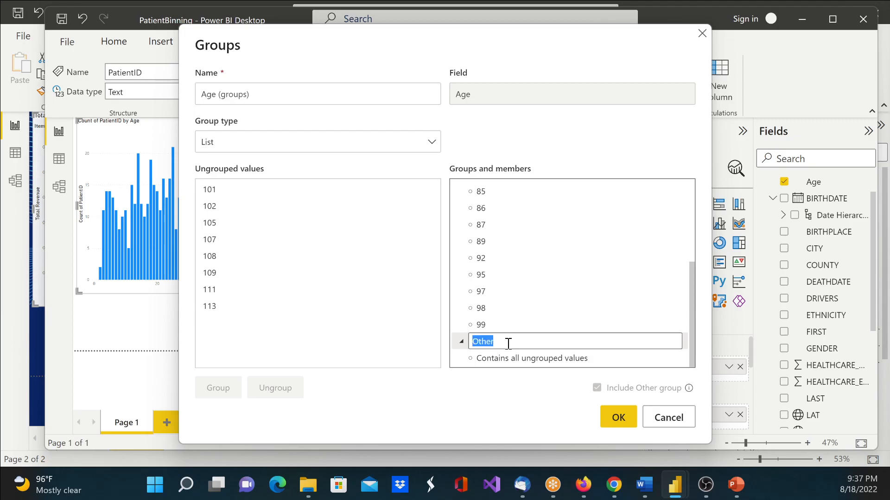
text(100+)
key(Return)
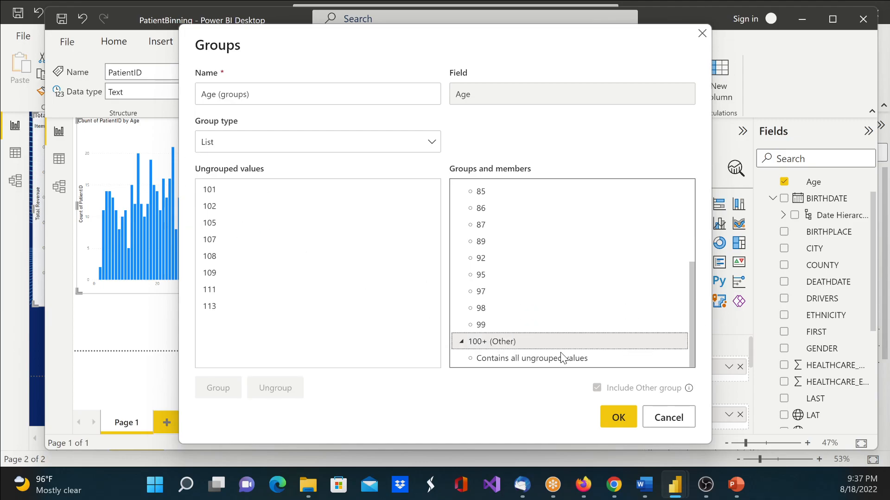
click(618, 417)
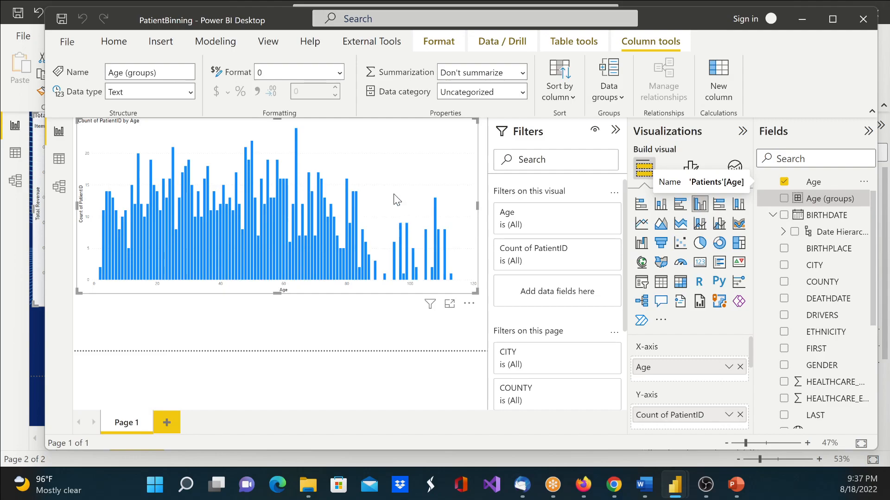
Replace Age with the Age (groups) field on the column chart's X-axis.
mouse_move(252, 194)
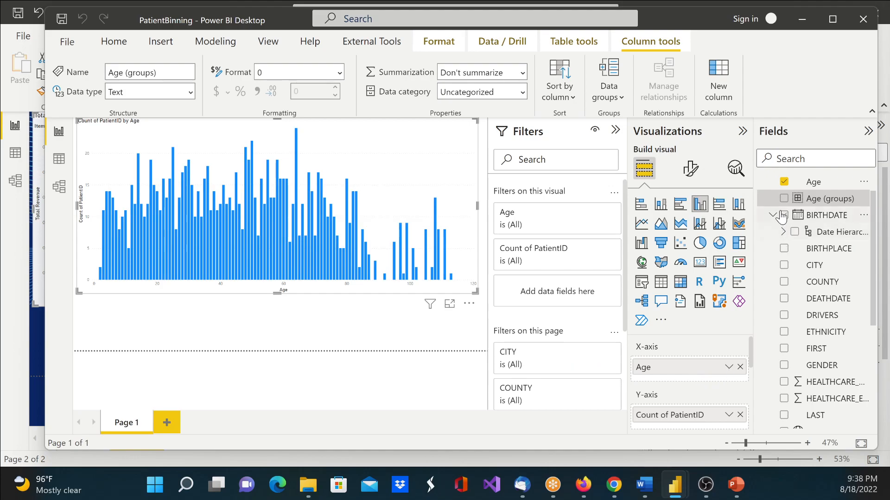
click(740, 367)
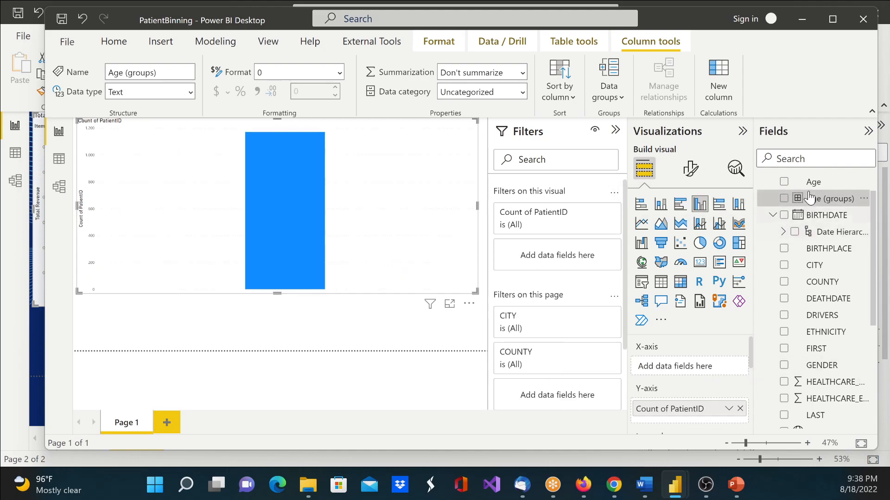
drag(810, 187, 699, 370)
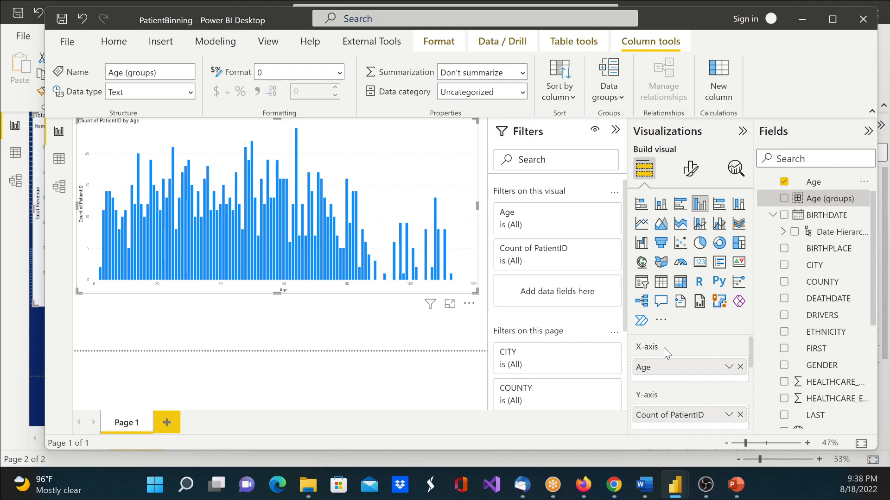
click(740, 367)
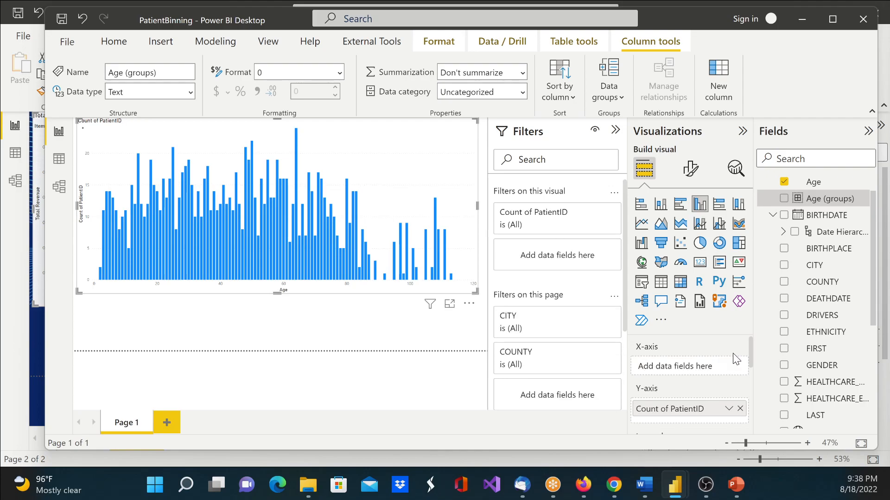
drag(809, 203, 695, 367)
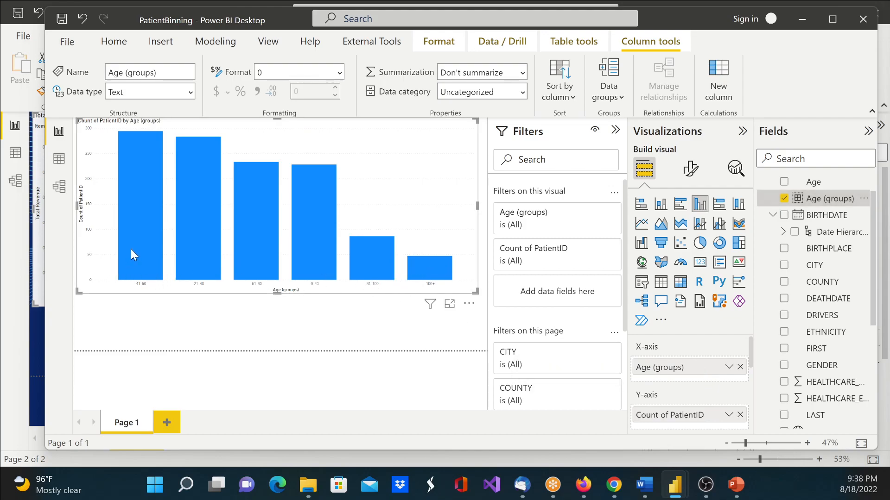
Increase the font size of the chart's X-axis value labels to 13.
mouse_move(134, 275)
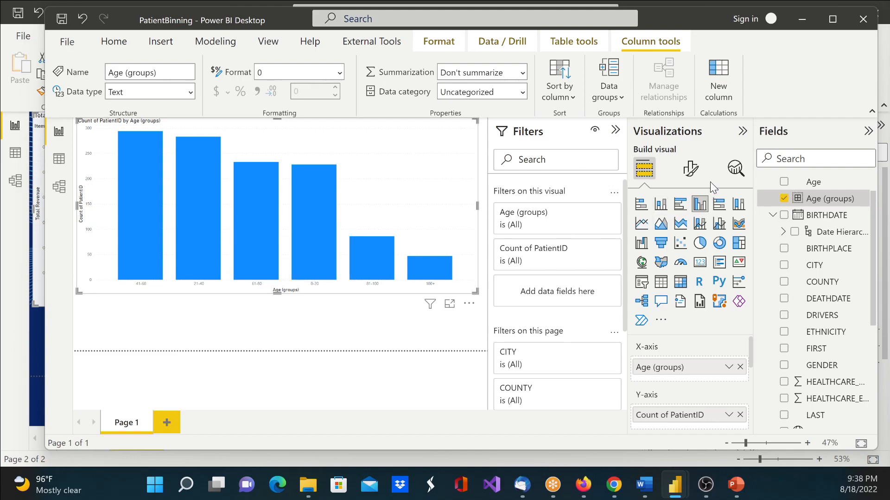
click(690, 170)
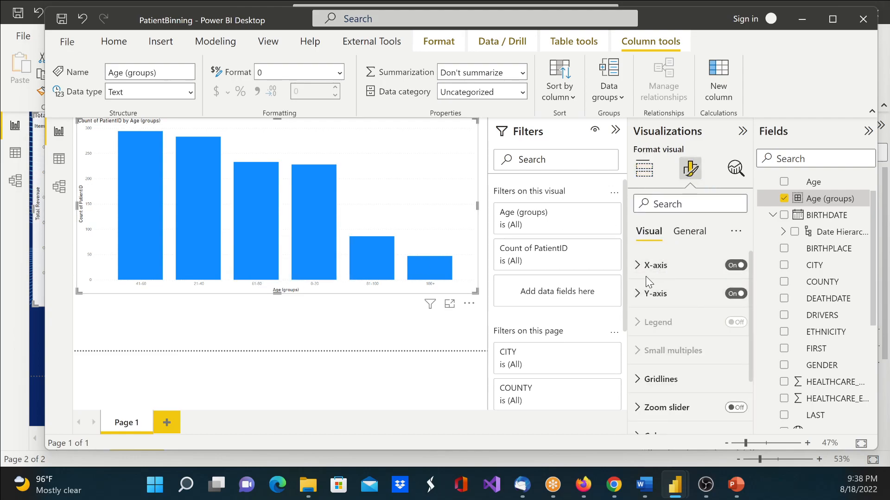
click(640, 269)
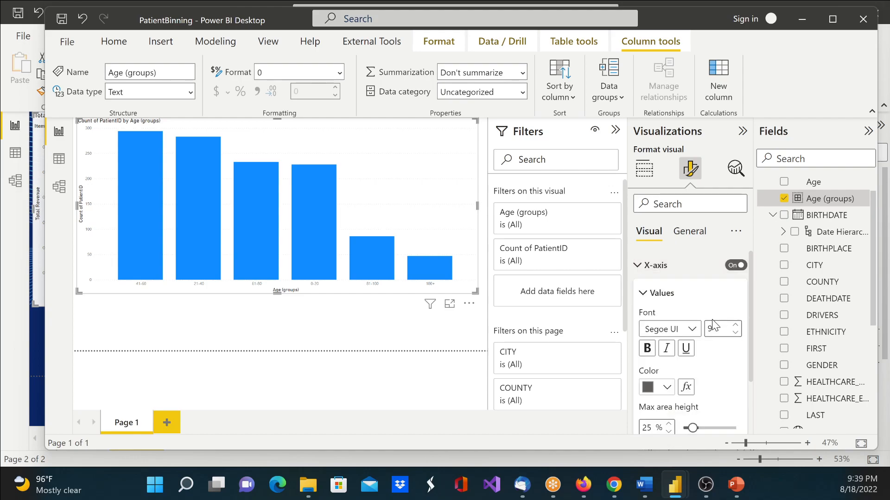
click(736, 326)
click(737, 326)
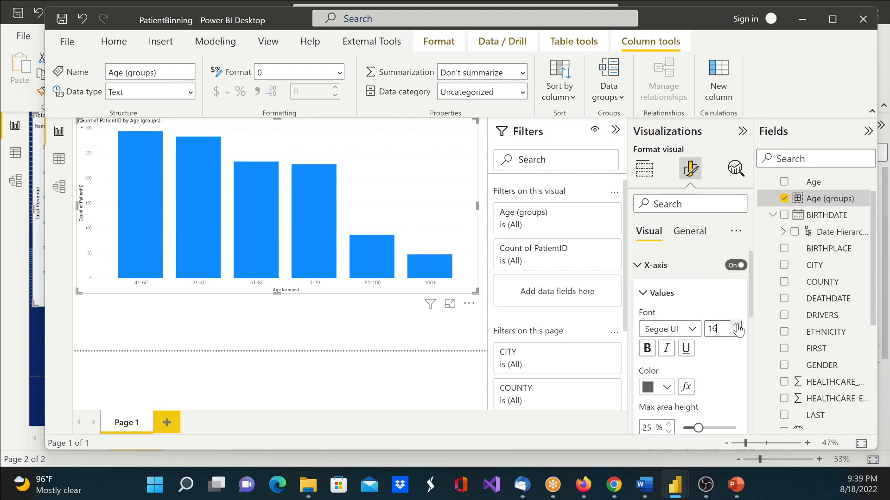
Change the color of the X-axis value labels to the custom green #39E636.
click(667, 388)
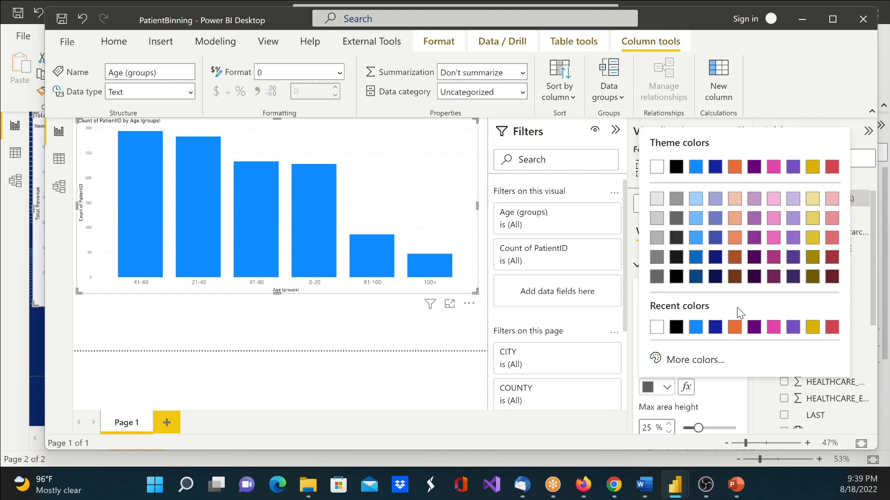
click(737, 329)
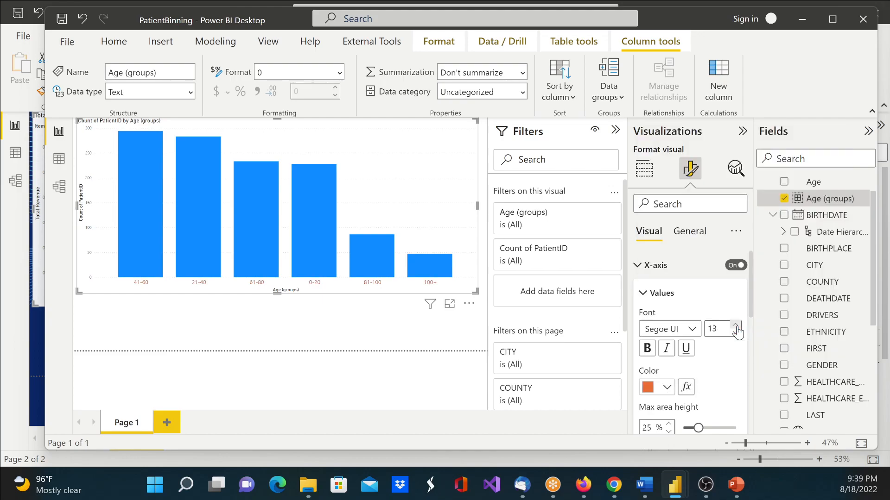
click(663, 389)
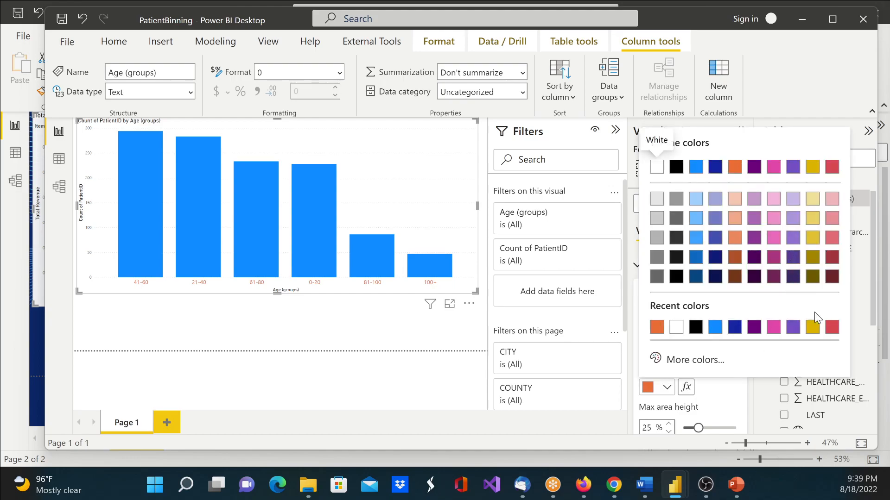
click(687, 361)
drag(713, 310, 712, 313)
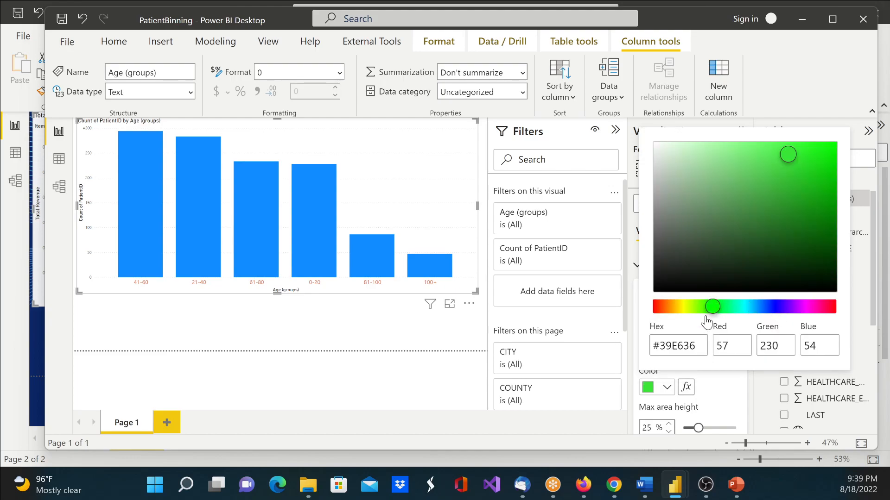
click(720, 396)
scroll(719, 354, down, 3)
scroll(712, 374, up, 1)
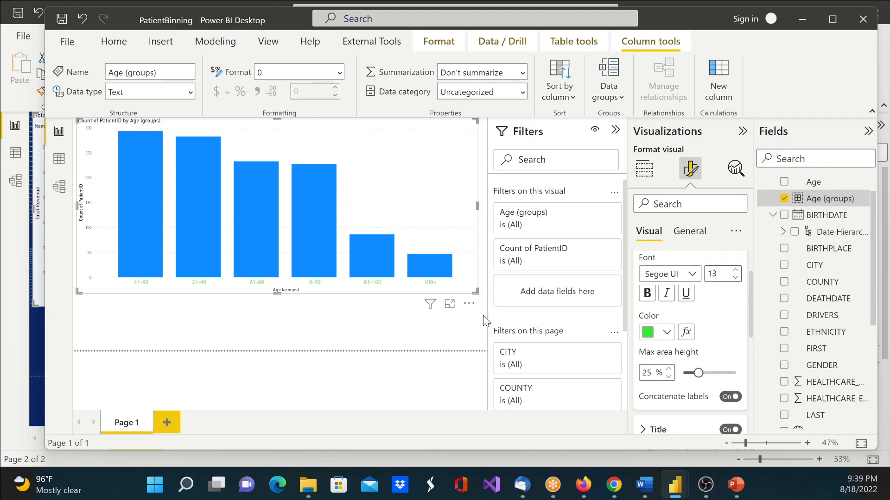
Set the font size of the chart's X-axis value labels to 20.
click(734, 272)
click(734, 272)
click(734, 277)
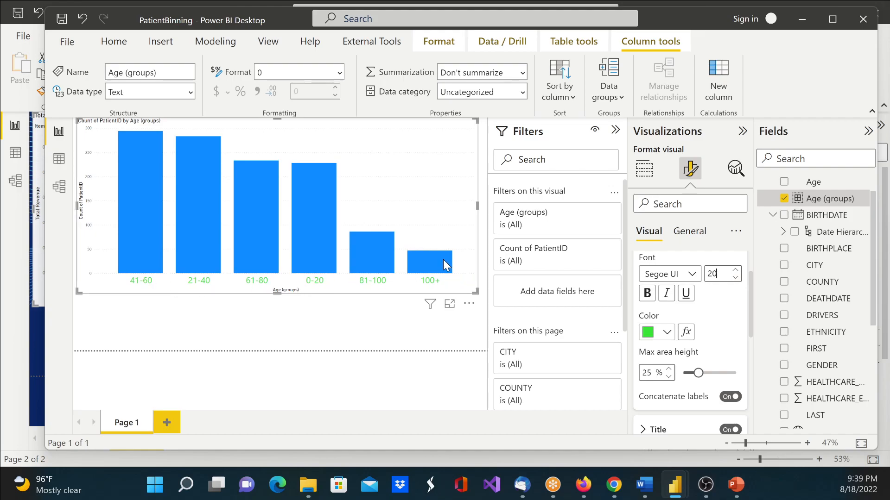
mouse_move(443, 262)
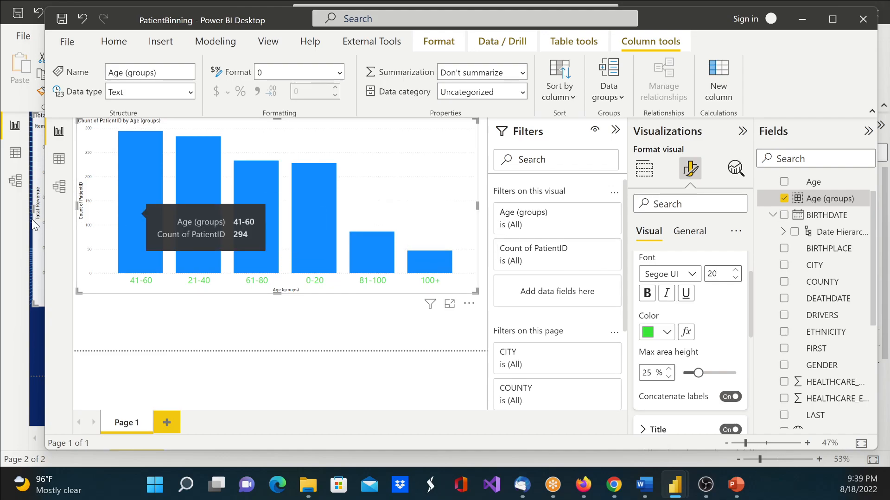
Create a new group on the Age field using the Bin group type, Size of bins and a bin size of 20.
click(783, 198)
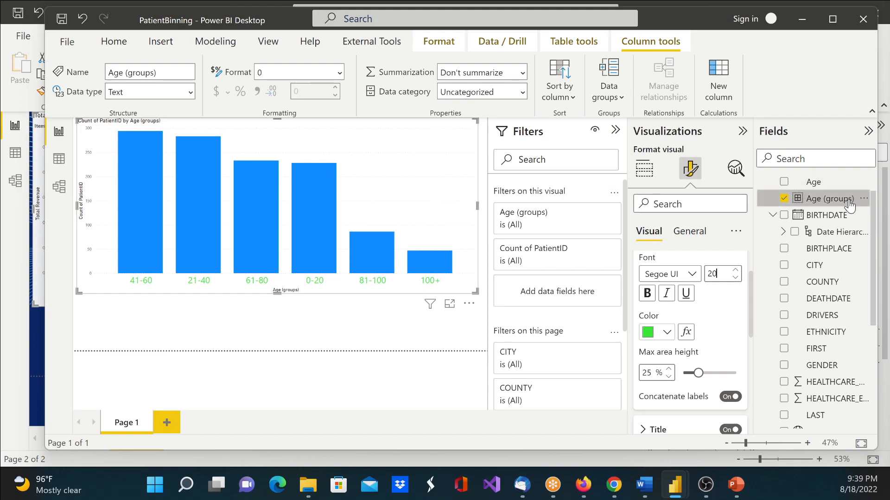
right_click(809, 185)
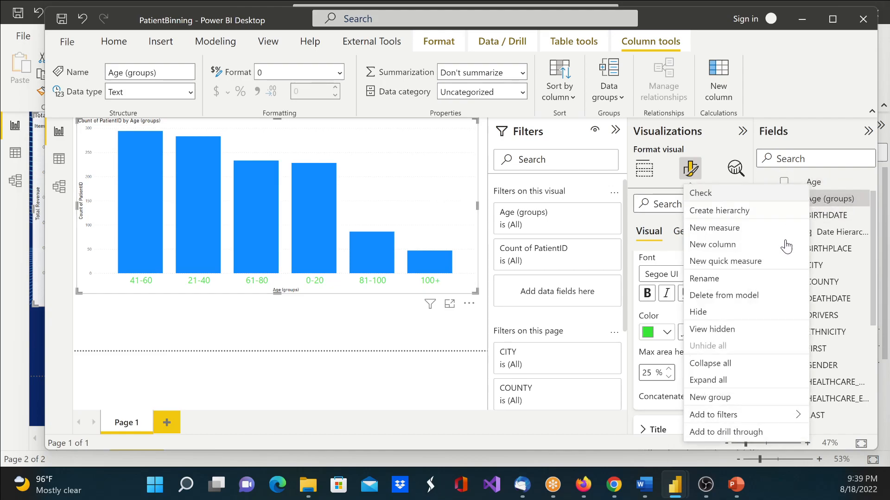
click(736, 399)
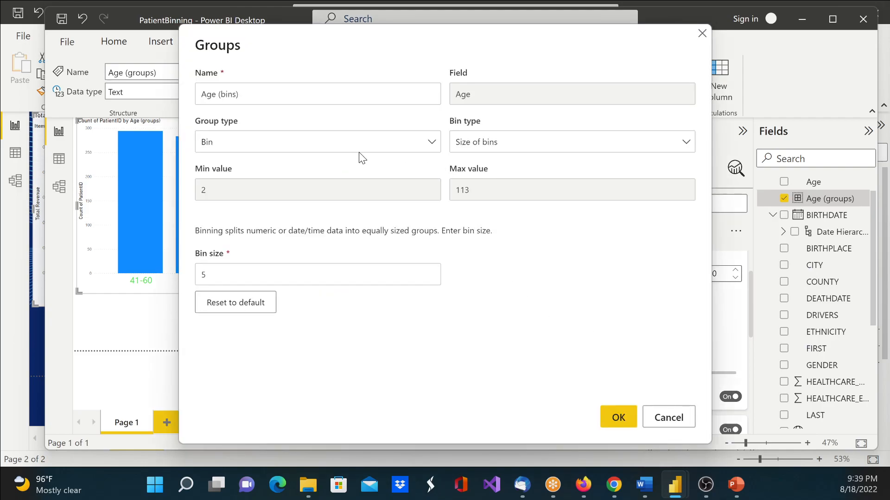
click(432, 144)
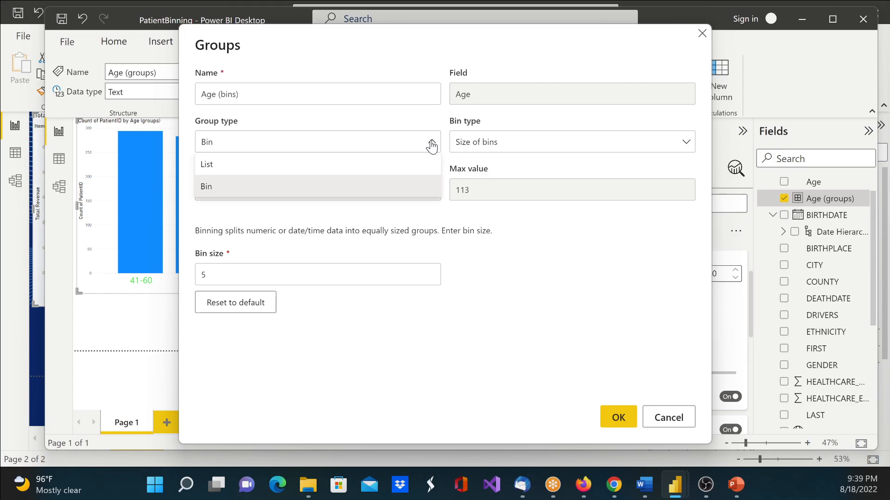
click(431, 145)
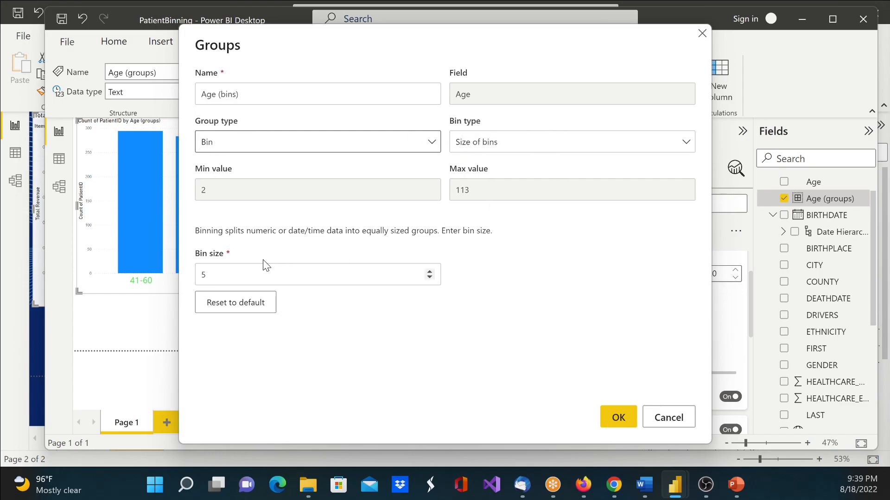
click(244, 276)
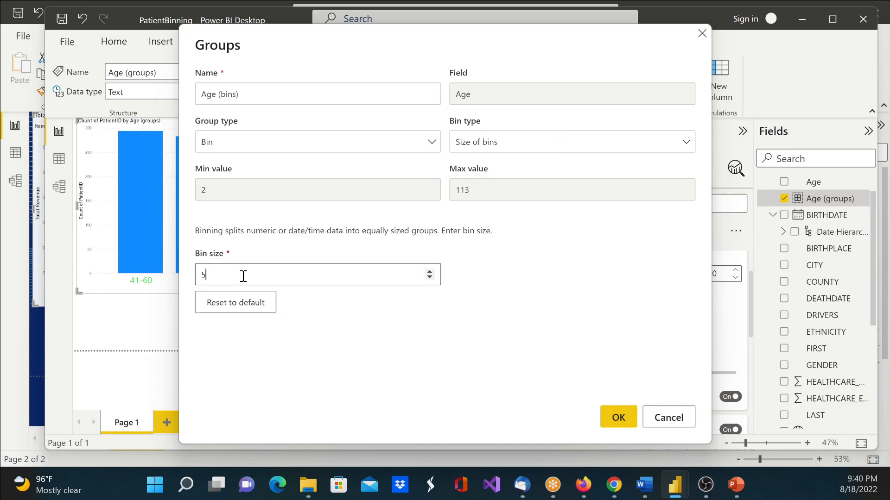
text(20)
click(531, 259)
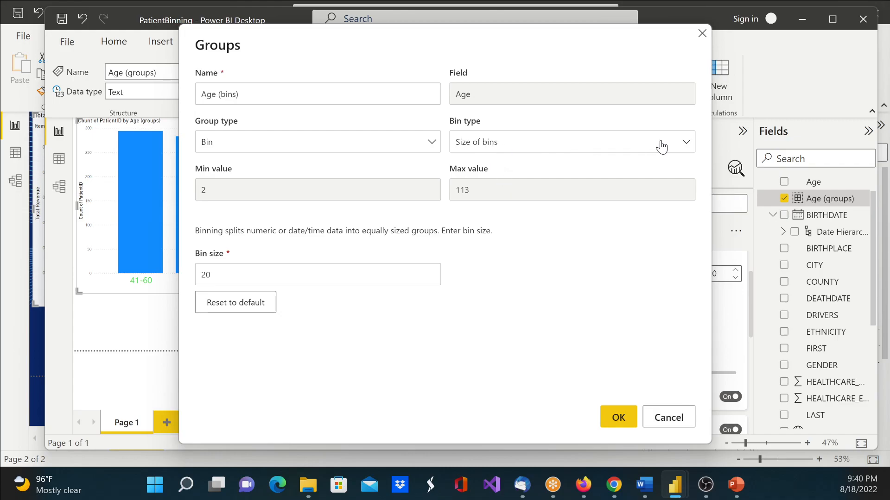
click(686, 141)
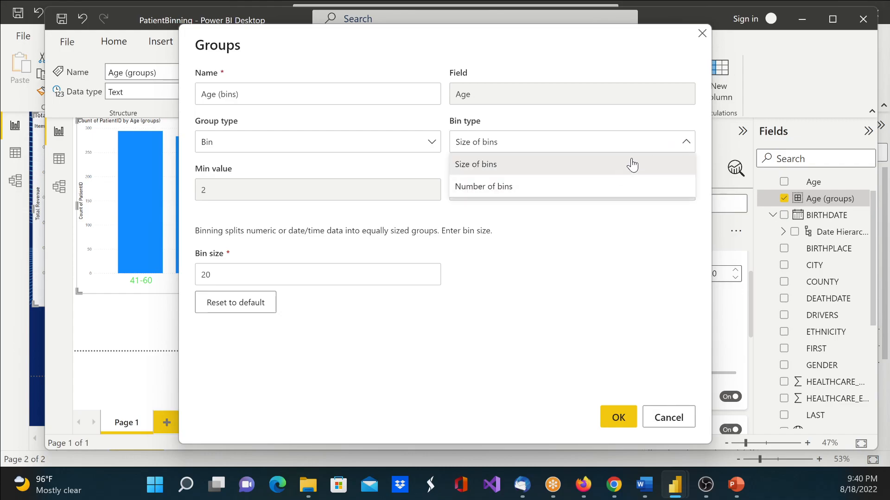
click(687, 144)
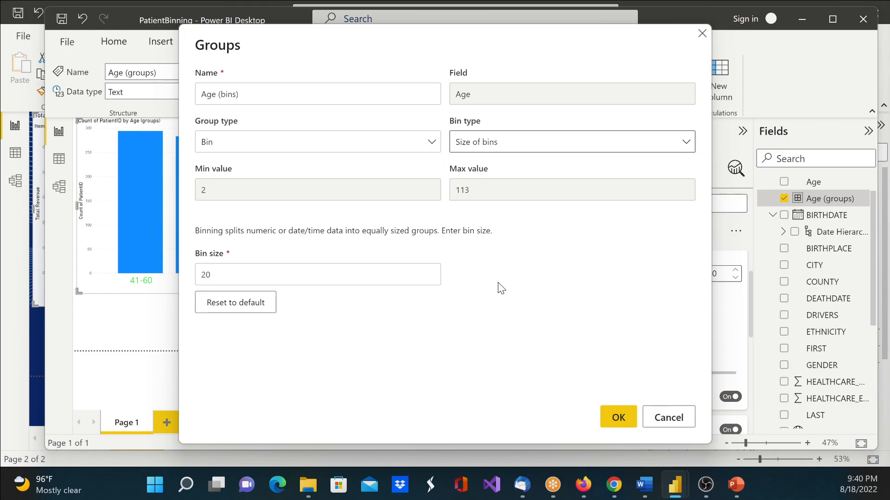
click(619, 418)
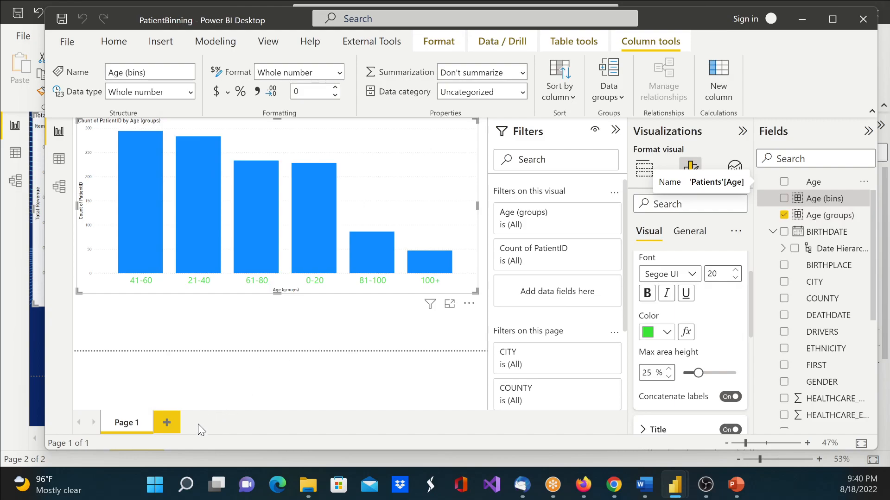
Add a new report page with a clustered column chart that uses Age (bins) on the X-axis.
click(167, 423)
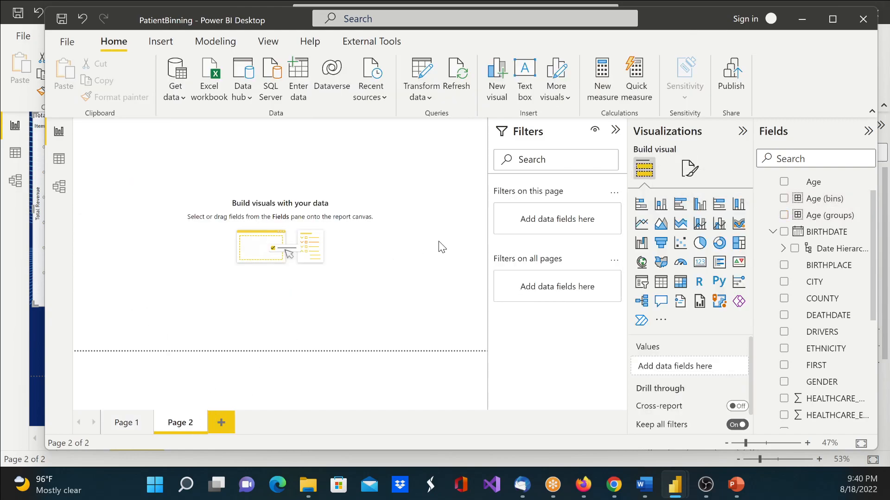
click(701, 208)
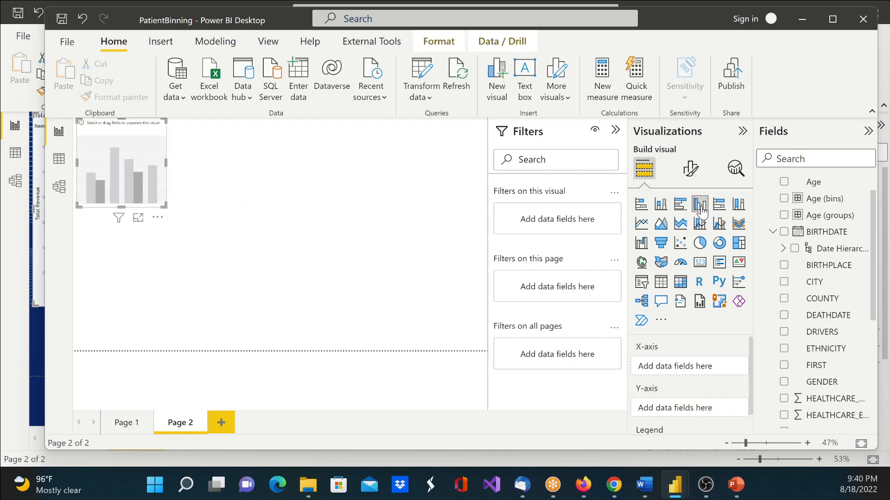
click(784, 199)
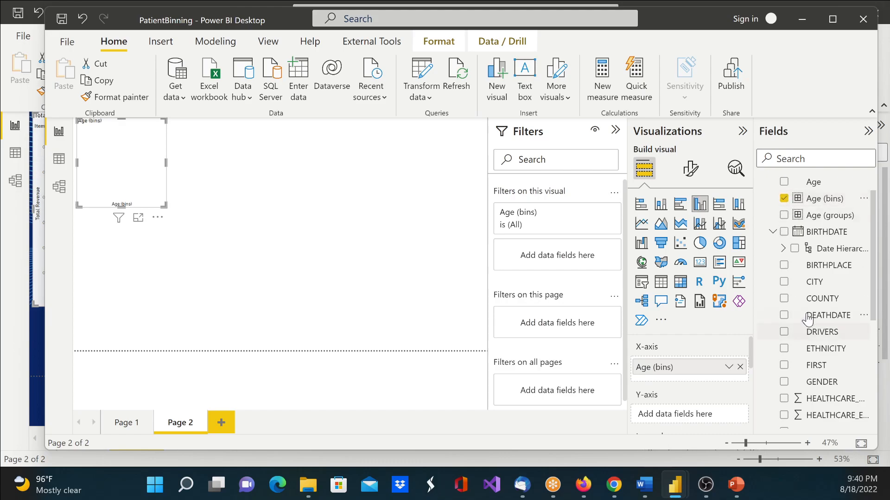
Add the count of PatientID to the column chart's Y-axis and enlarge the chart across most of the page width.
scroll(800, 317, down, 5)
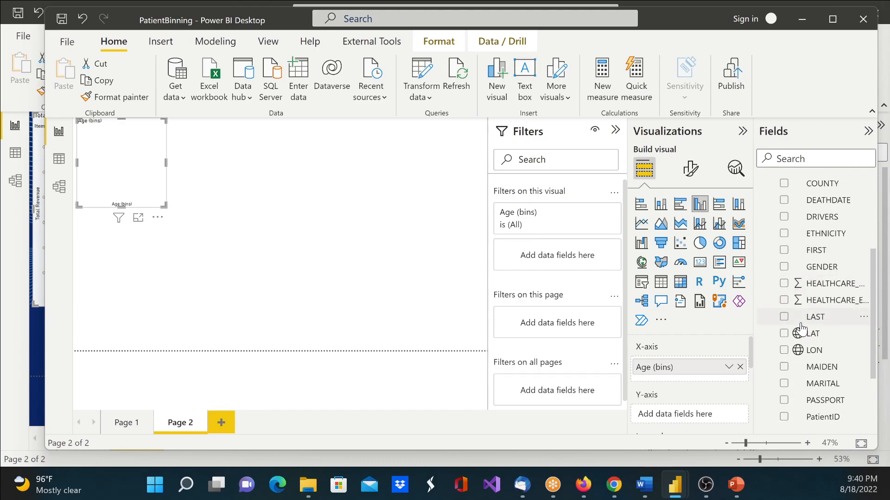
drag(801, 328, 670, 416)
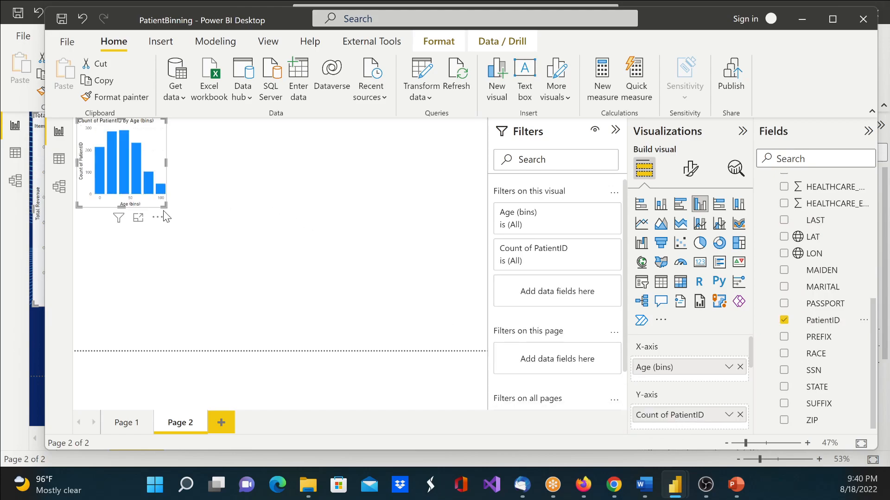
drag(165, 207, 440, 249)
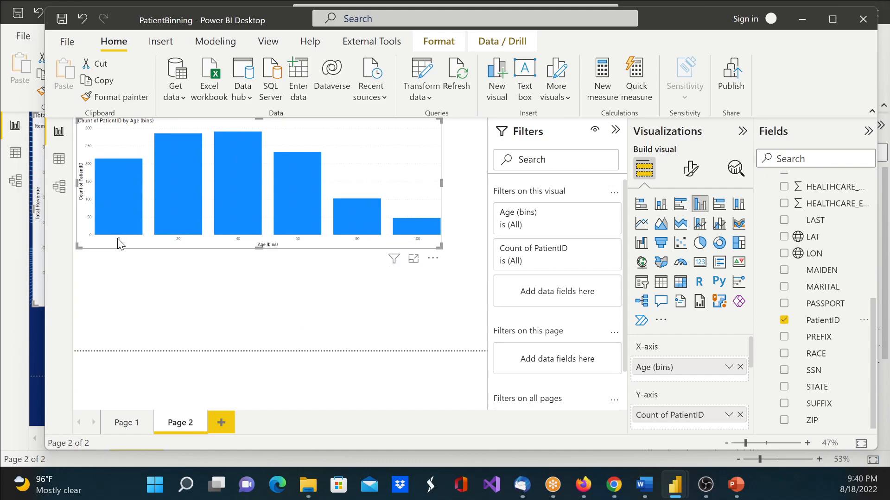
mouse_move(118, 226)
mouse_move(418, 222)
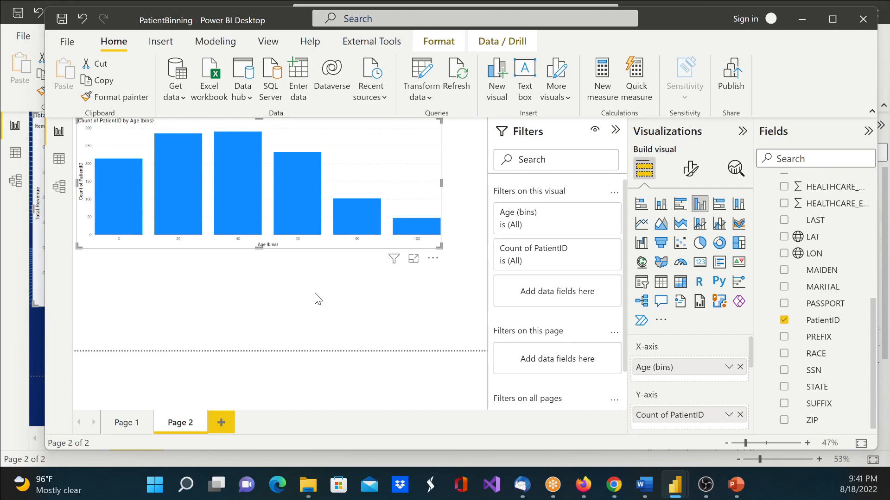
Create a second bin group on the Age field with the Number of bins type and a bin count of 5.
scroll(815, 264, up, 5)
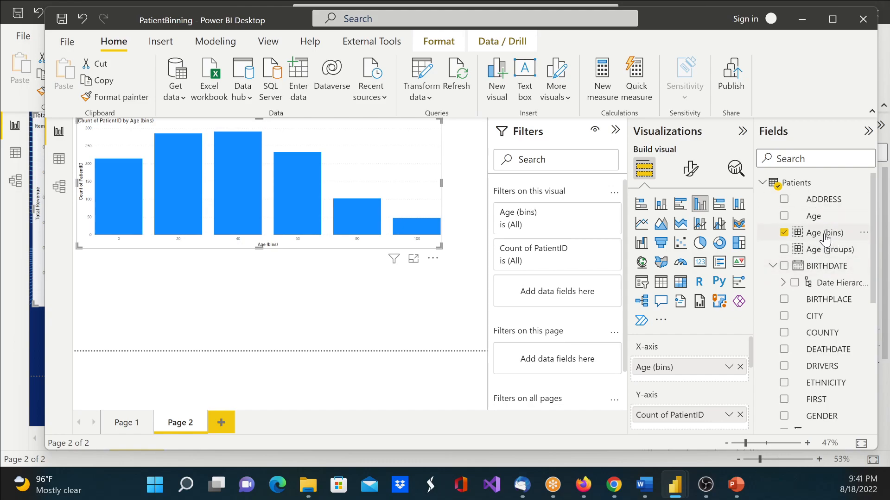
right_click(813, 216)
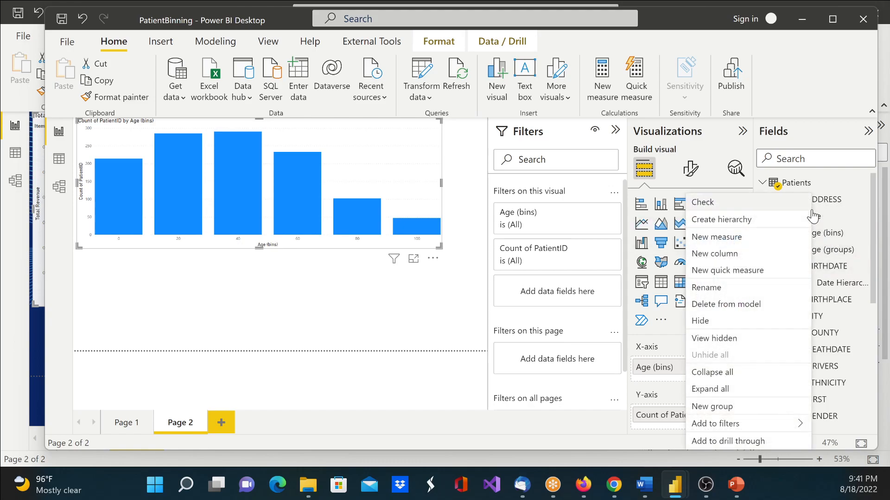
click(699, 406)
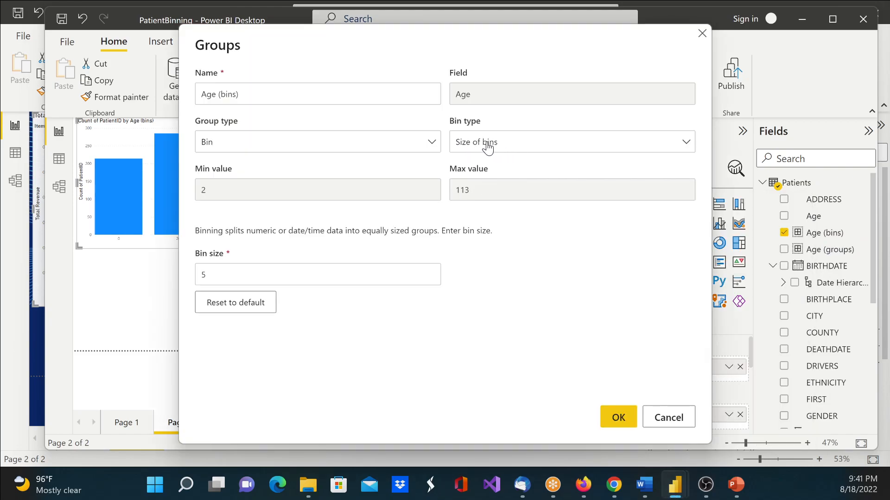
click(524, 144)
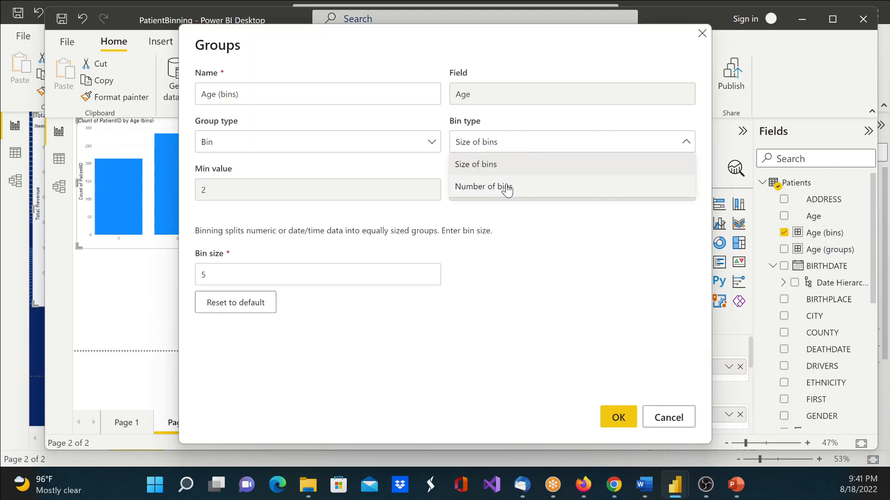
click(506, 186)
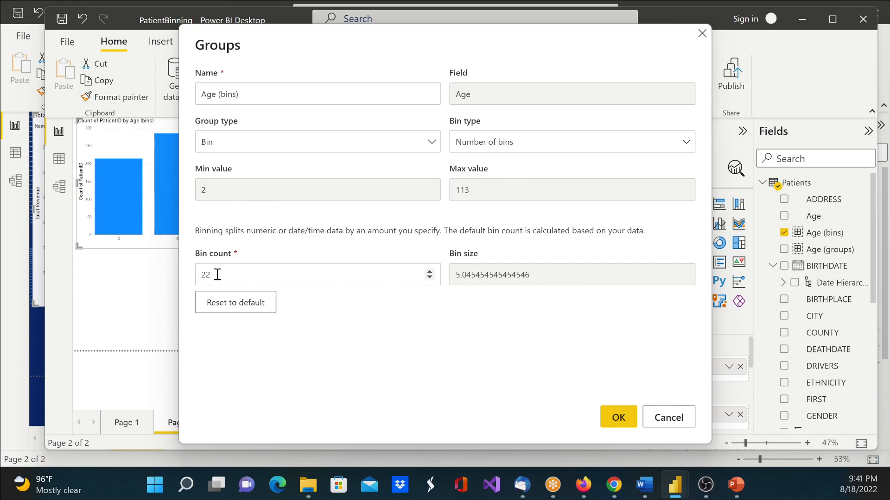
drag(220, 273, 169, 274)
text(10)
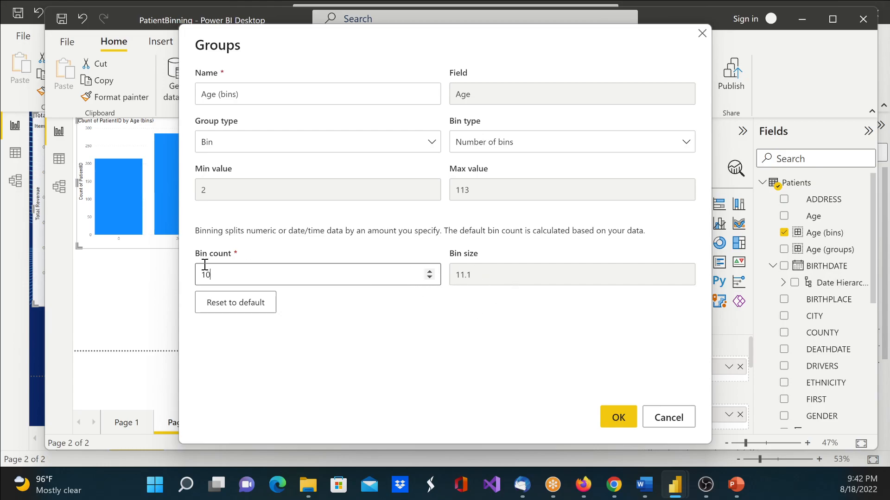
drag(230, 275, 203, 288)
text(5)
click(620, 418)
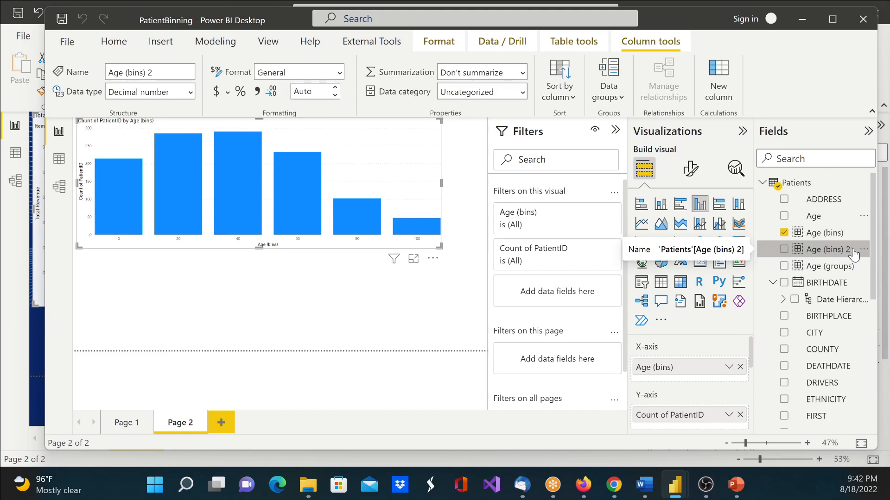
Edit the Age (bins) 2 group and rename it to Age Bucket.
right_click(854, 254)
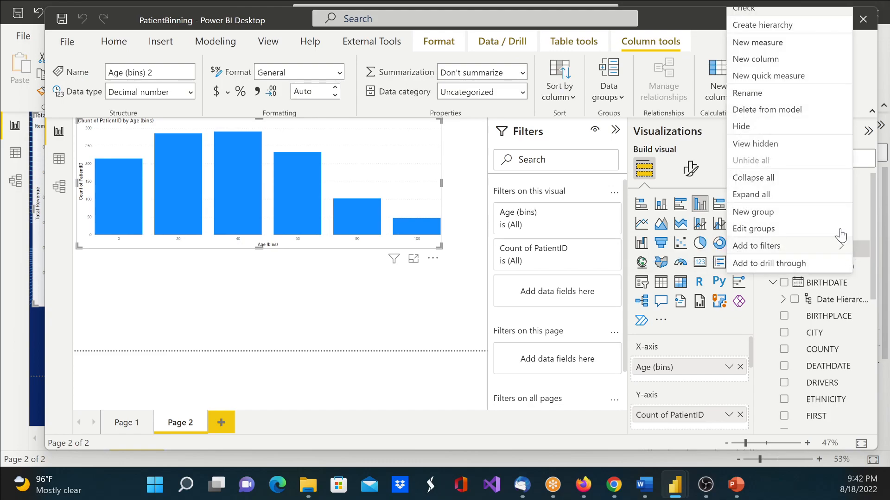
click(774, 234)
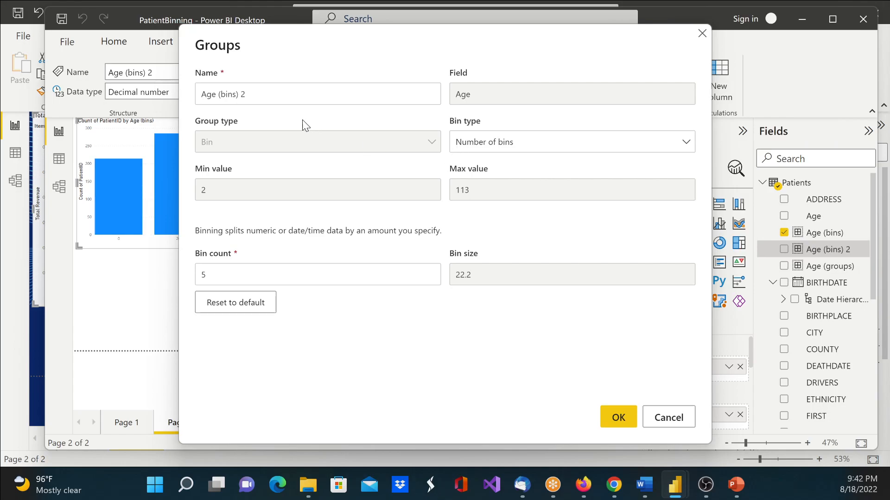
click(275, 94)
key(BackSpace)
key(BackSpace)
key(BackSpace)
key(BackSpace)
key(BackSpace)
key(BackSpace)
key(BackSpace)
text(Bucket)
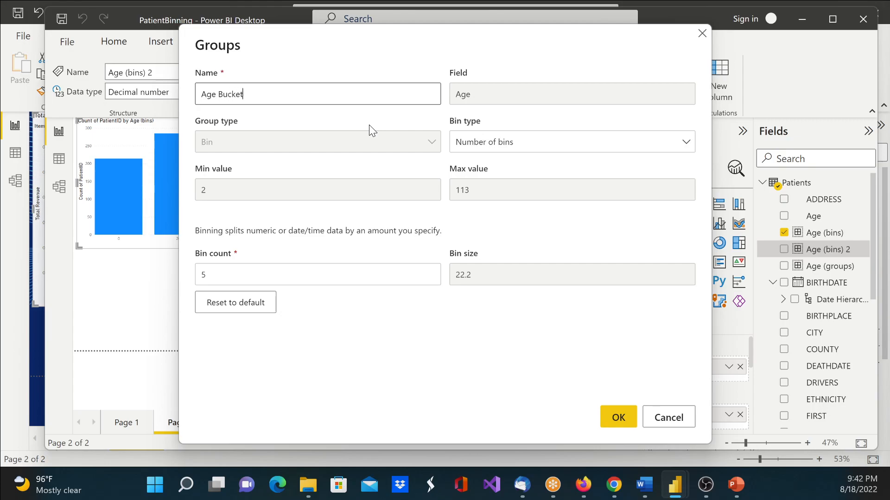
click(606, 416)
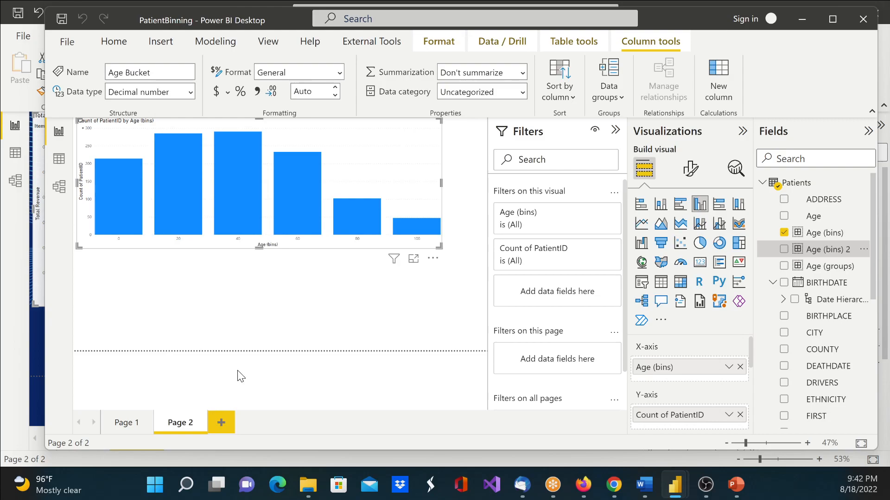
Add a new report page with a stacked bar chart that uses Age Bucket on the Y-axis.
click(225, 422)
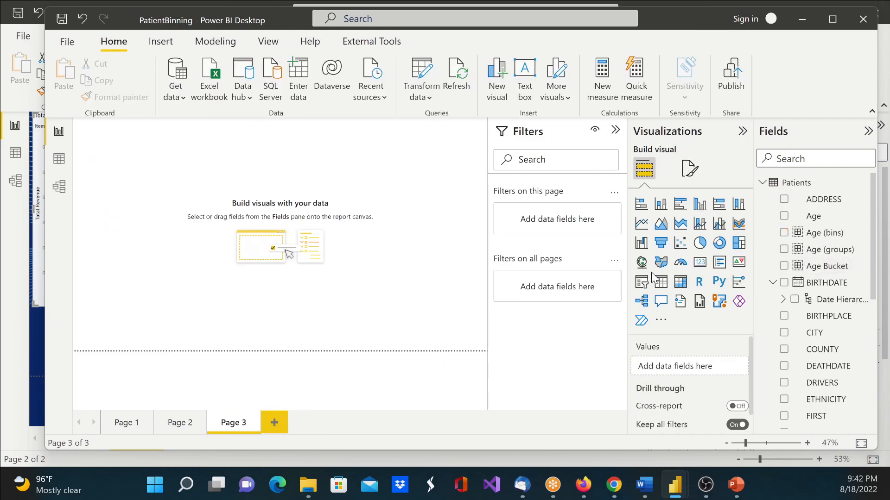
click(641, 204)
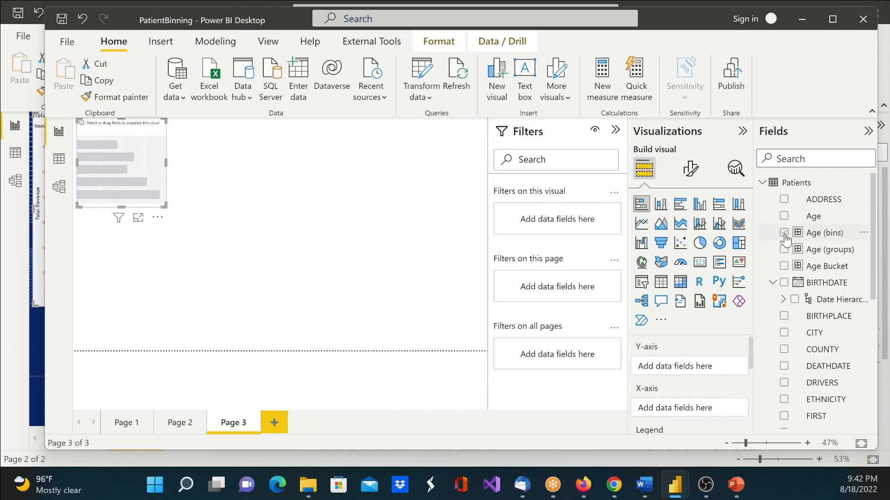
click(784, 266)
Put the count of PatientID on the Age Bucket bar chart's X-axis, and enlarge and reposition the chart to fill the page height.
scroll(827, 375, down, 5)
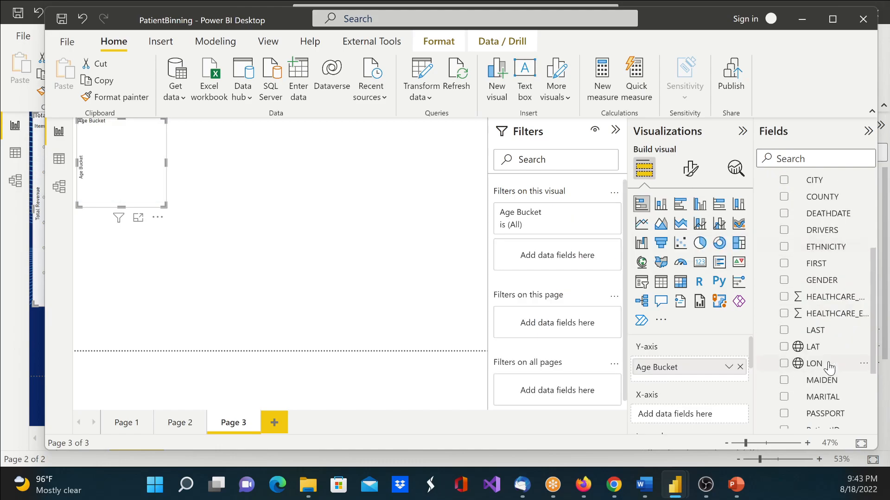
scroll(829, 369, down, 1)
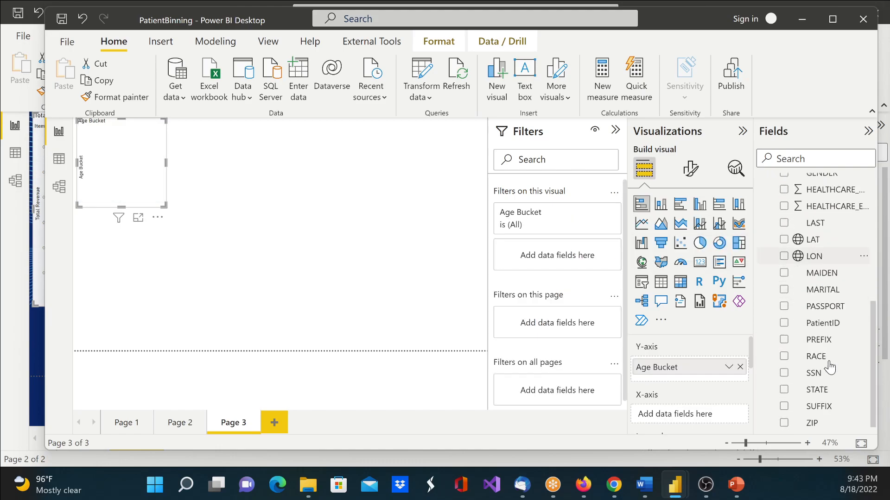
click(783, 320)
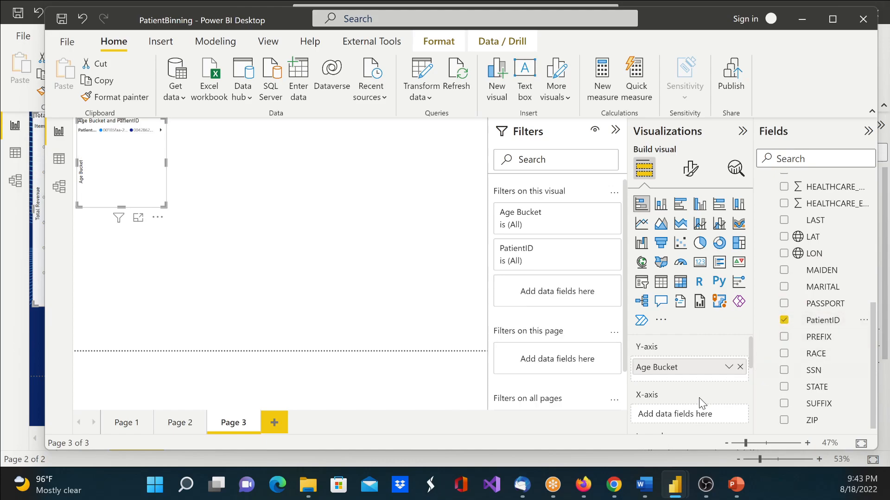
scroll(699, 406, down, 1)
drag(689, 427, 641, 394)
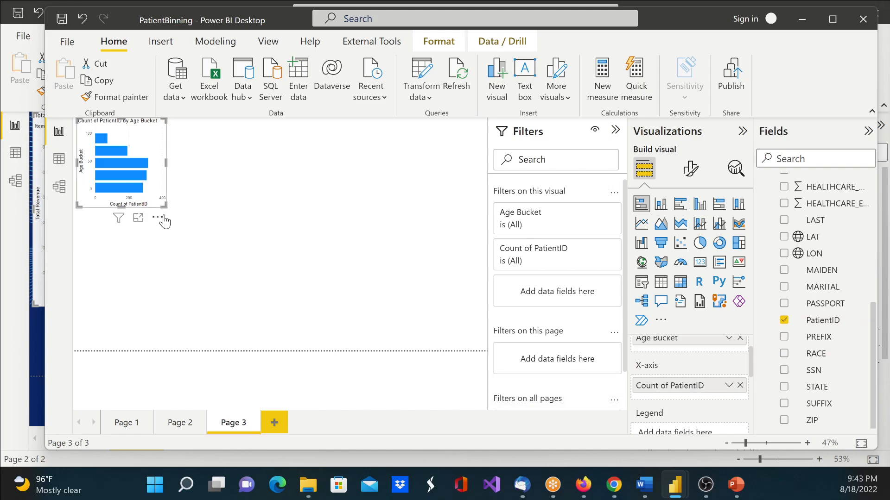
drag(159, 196, 304, 349)
drag(212, 160, 213, 119)
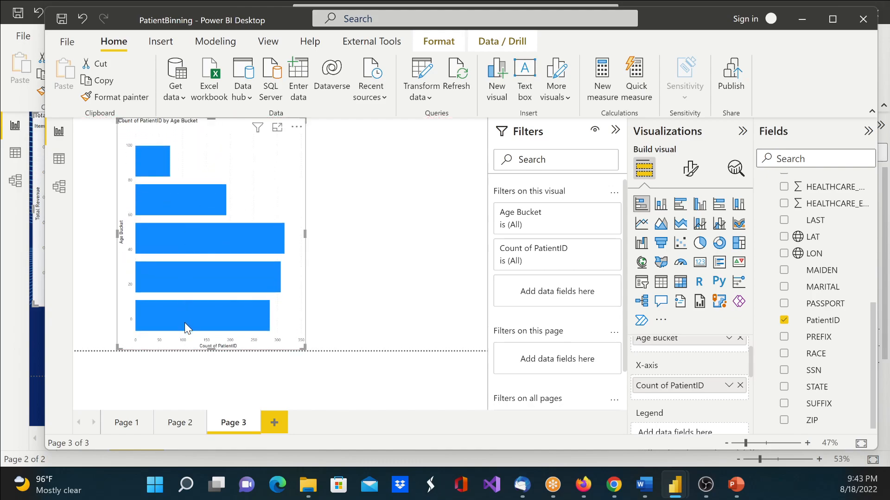
Examine the patient counts per Age Bucket bar and compare them with the age charts on Page 2 and Page 1.
mouse_move(172, 319)
mouse_move(138, 293)
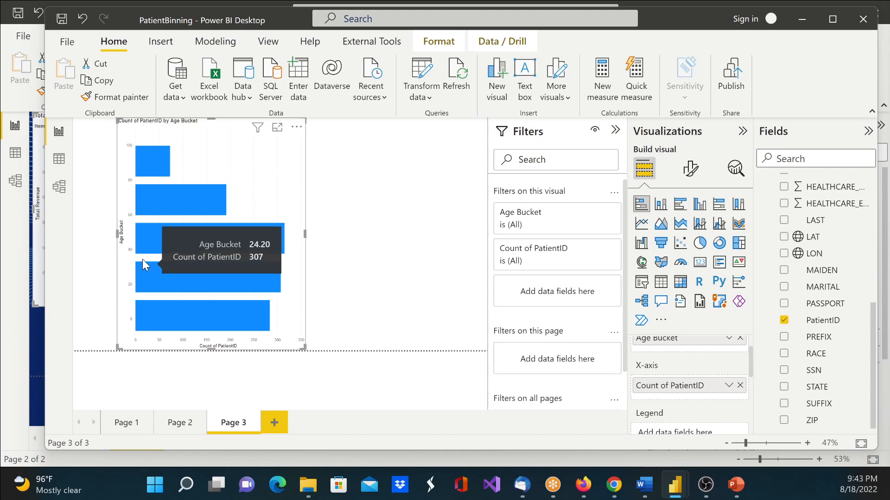
mouse_move(133, 241)
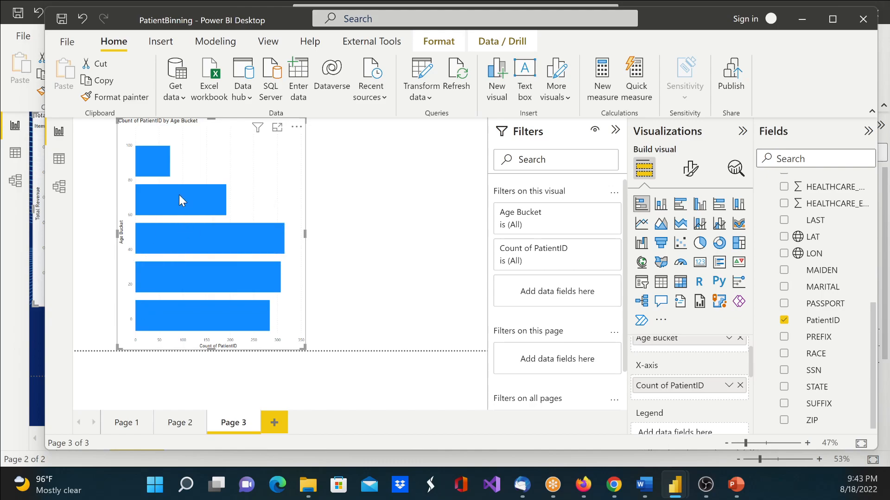
mouse_move(197, 290)
click(178, 424)
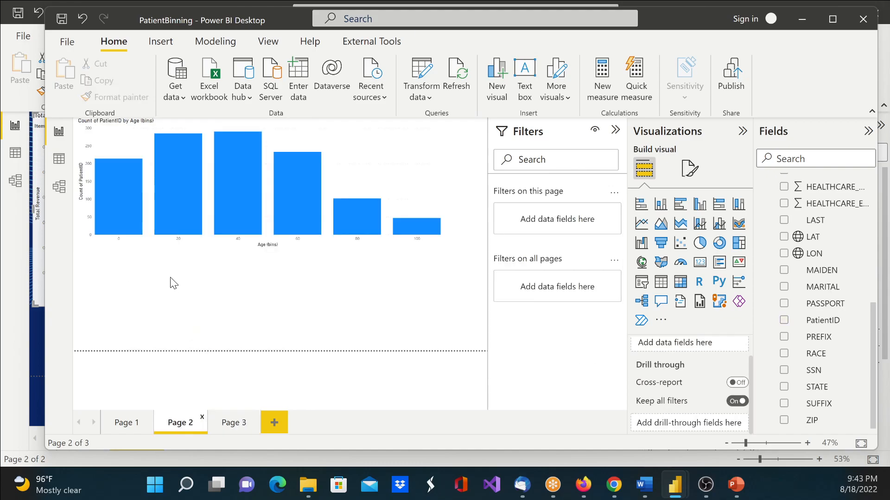
click(133, 426)
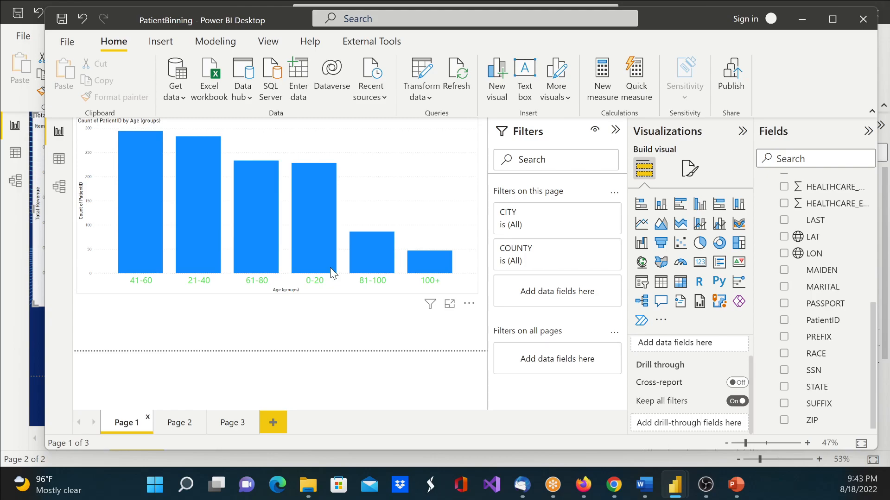
mouse_move(333, 272)
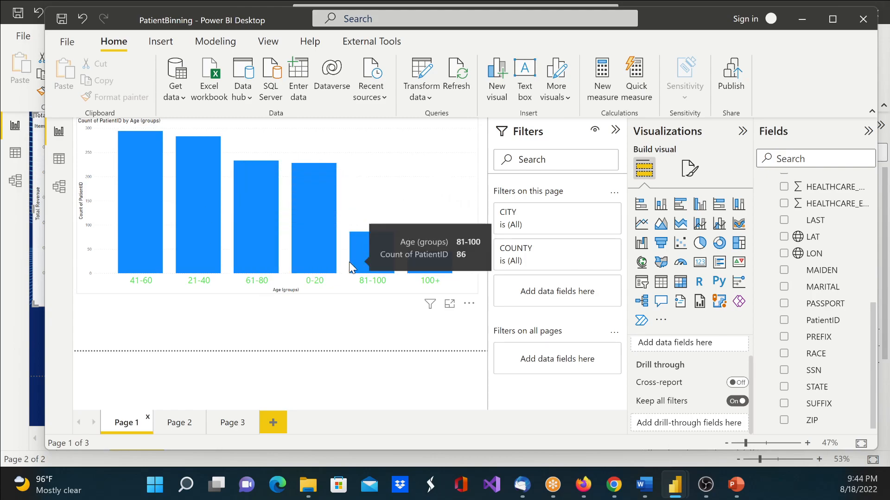
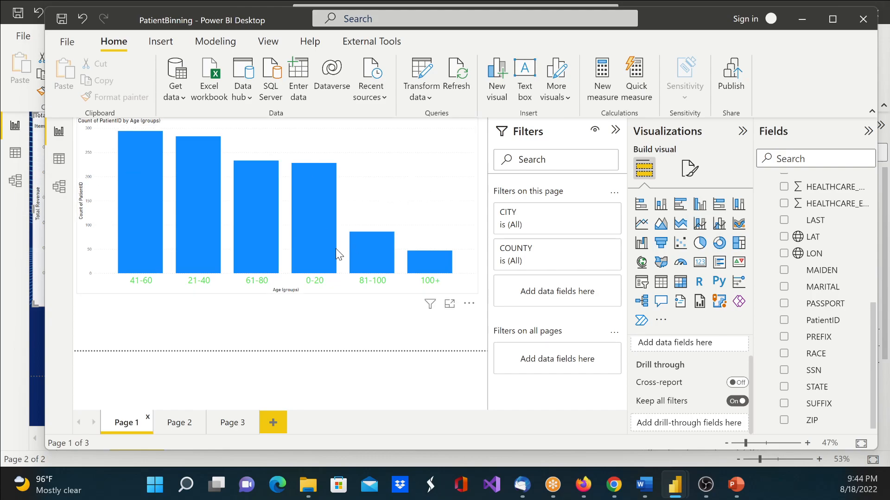
Open the Patients query in the Power Query Editor and start a conditional column named Age Group.
click(421, 87)
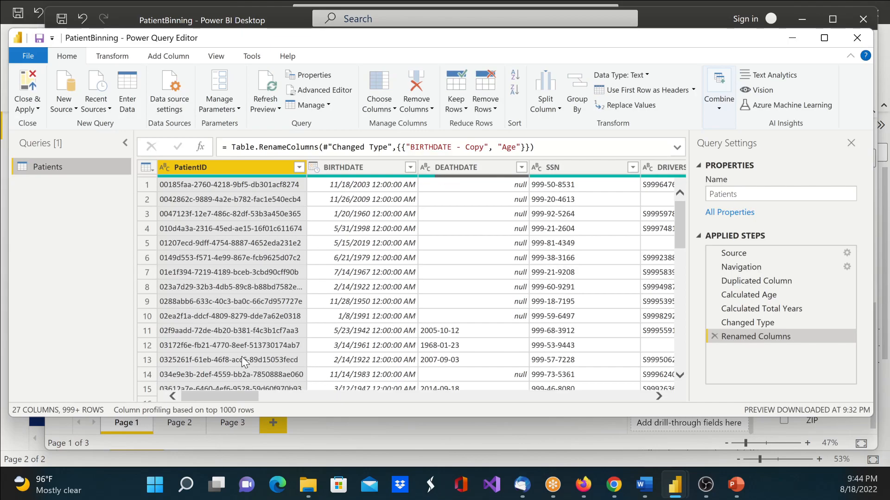
drag(224, 398, 122, 422)
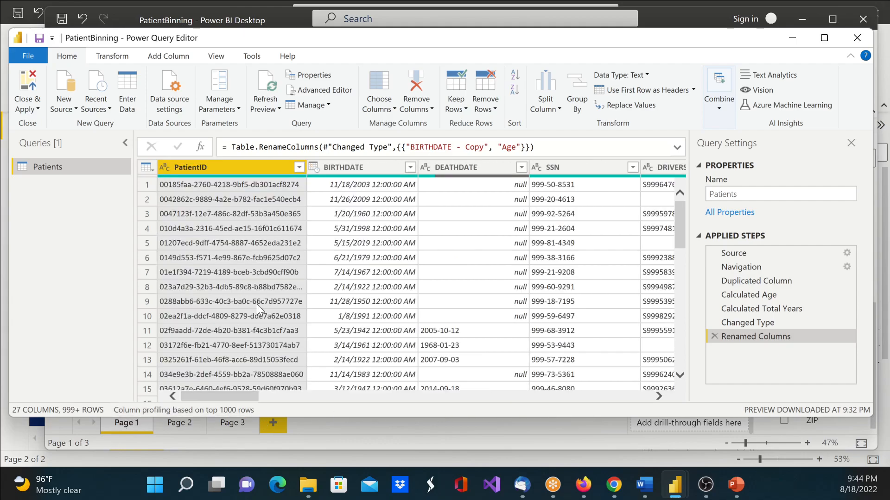
click(171, 56)
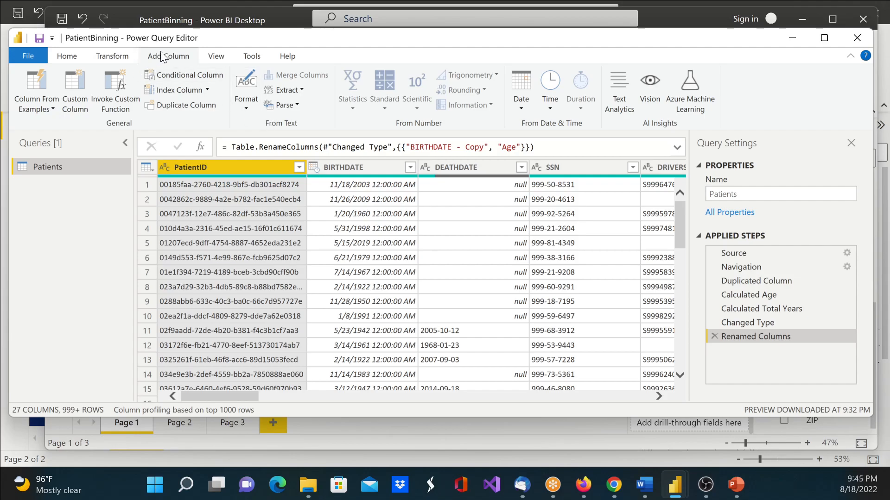
click(187, 77)
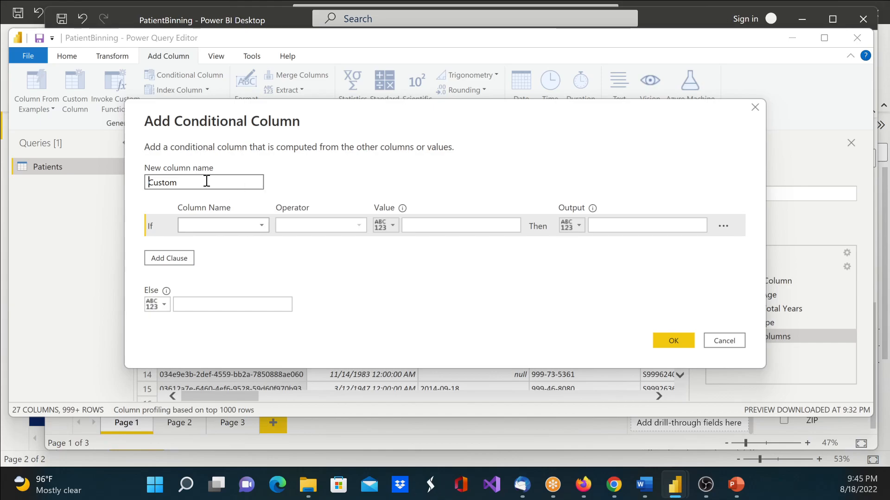
drag(207, 181, 107, 183)
text(Age Group)
Base the first clause on the Age column with the operator is greater than or equal to.
click(258, 225)
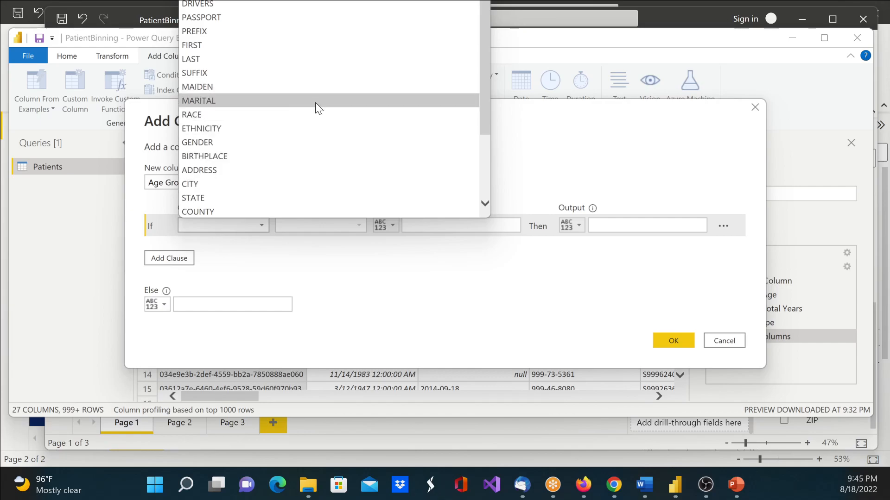
scroll(259, 128, down, 2)
scroll(257, 131, up, 2)
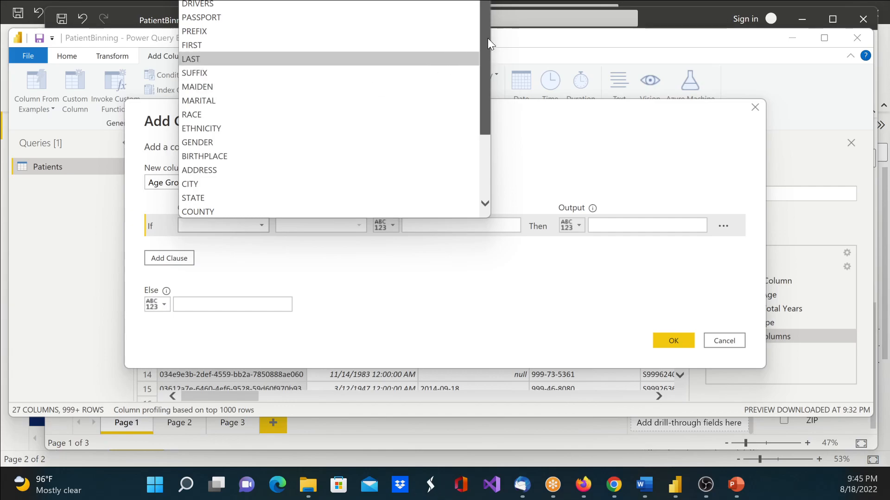
drag(487, 37, 490, 153)
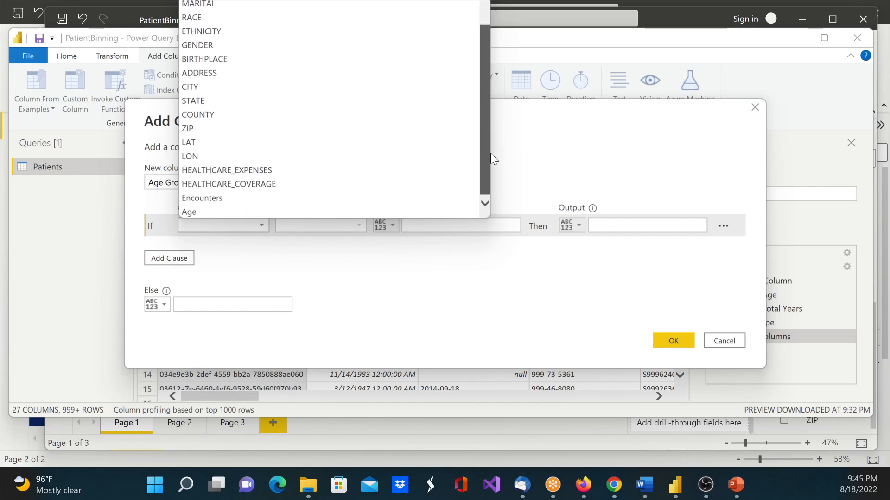
click(273, 213)
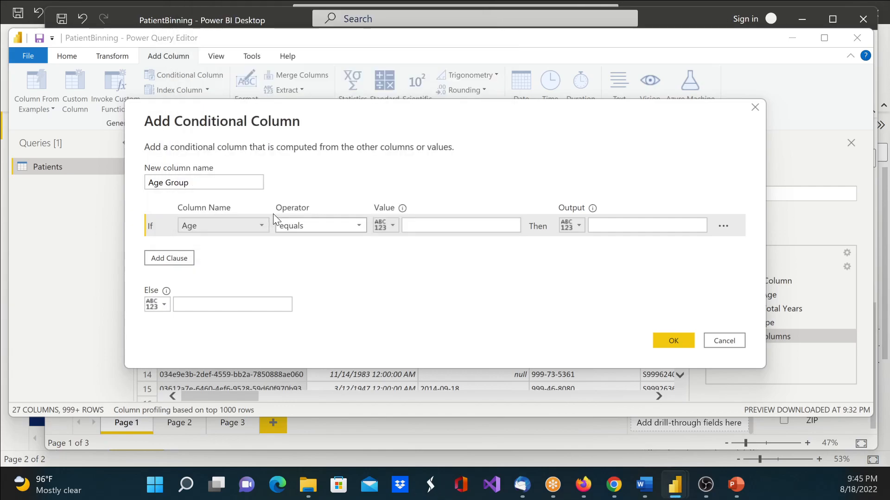
click(359, 225)
click(357, 283)
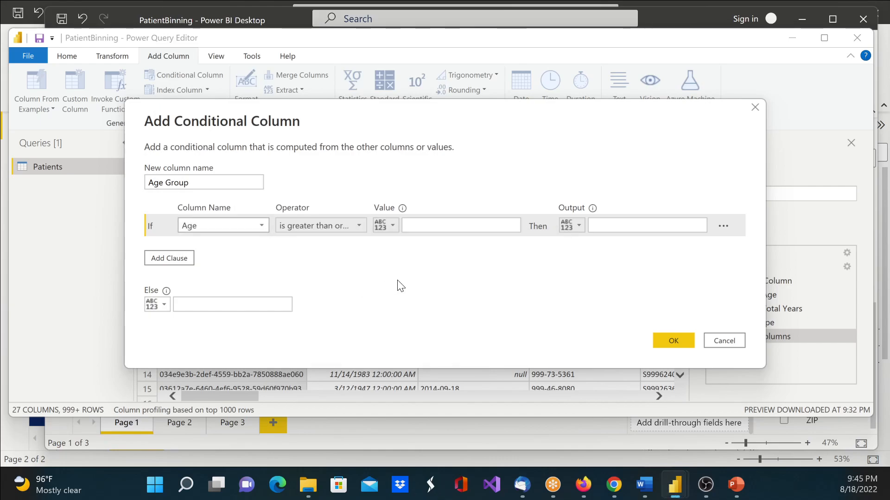
Set the first clause's value to 100 and its output to 100+.
click(446, 226)
text(100)
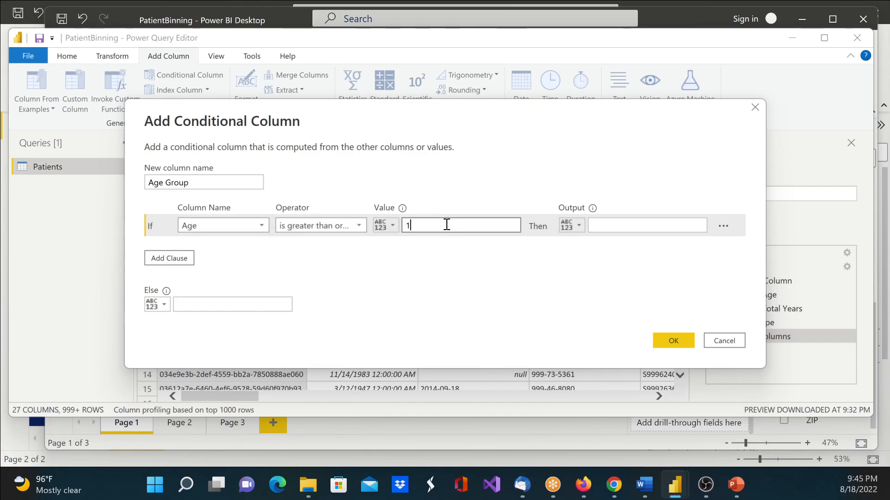
click(618, 226)
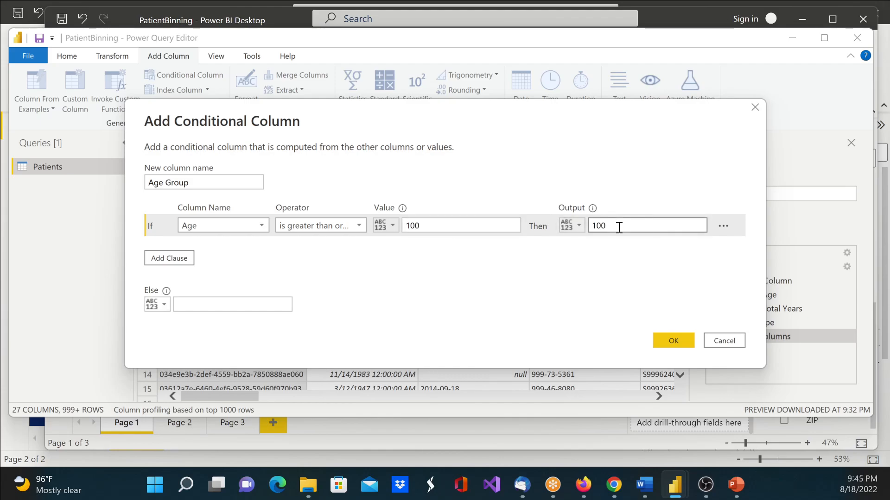
text(years or more)
key(BackSpace)
key(BackSpace)
key(BackSpace)
key(BackSpace)
key(BackSpace)
key(BackSpace)
Add an Else If clause that outputs 80-99 when Age is greater than or equal to 80.
click(179, 258)
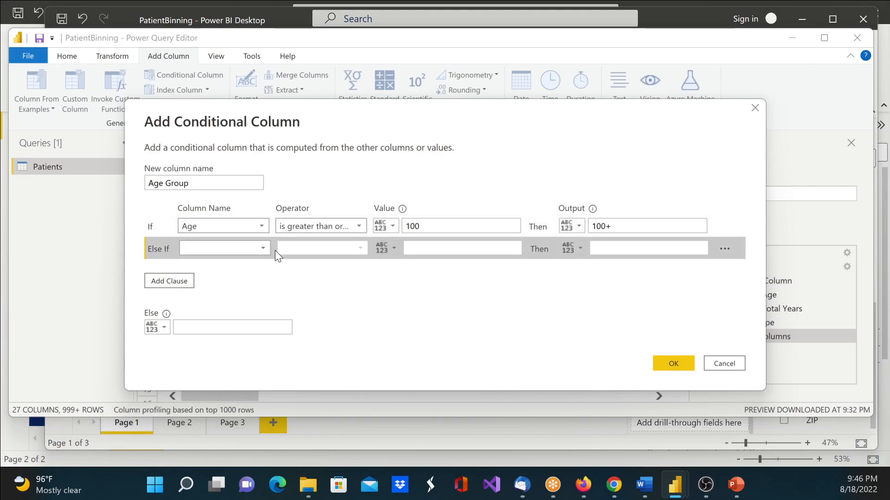
click(262, 248)
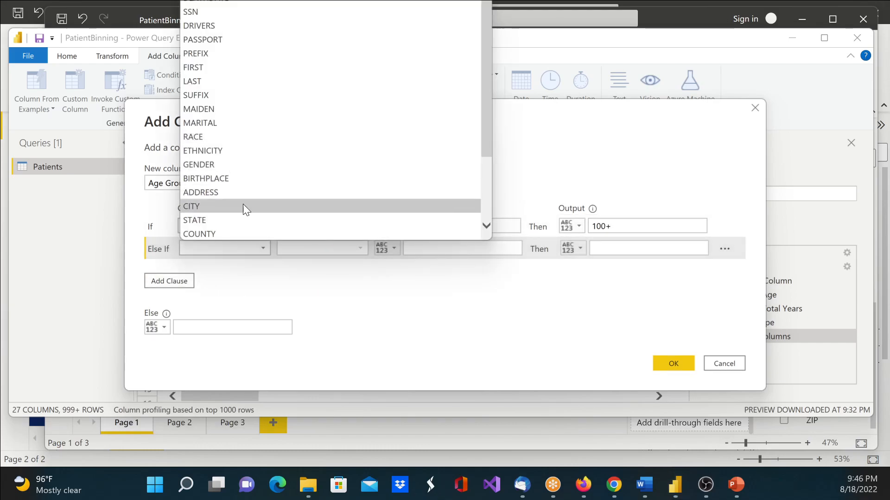
scroll(238, 200, down, 3)
click(222, 234)
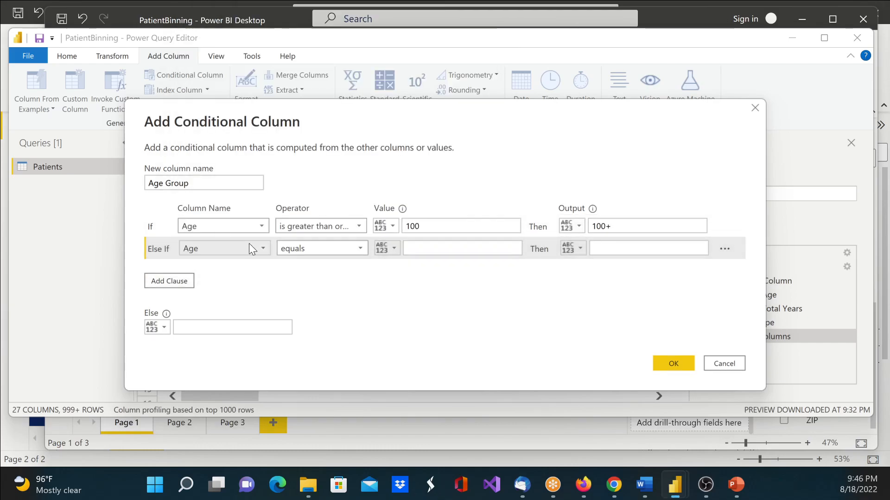
click(360, 249)
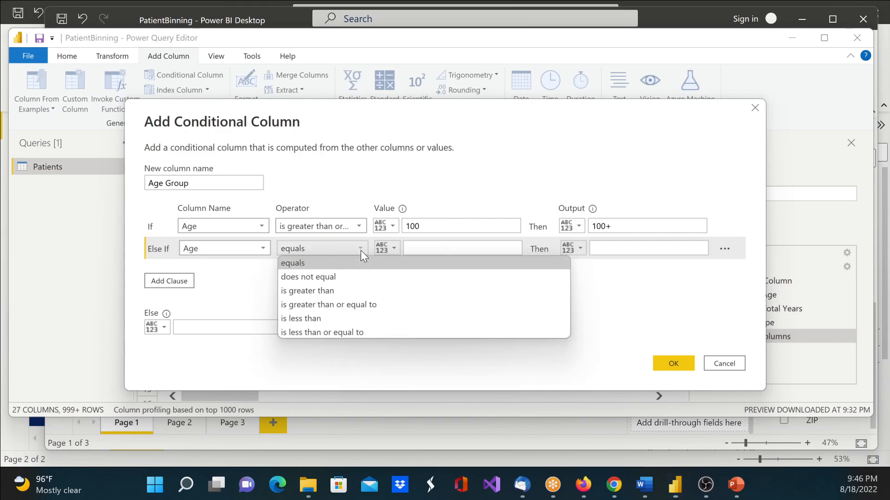
click(335, 305)
click(447, 248)
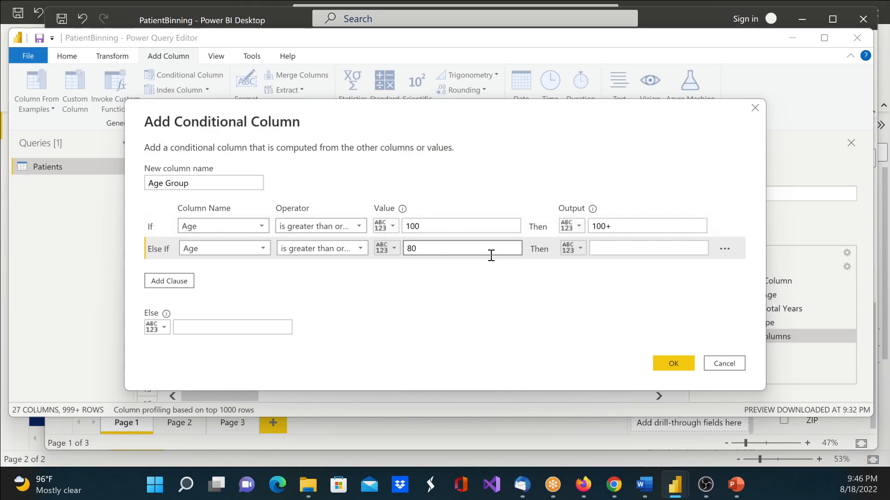
click(613, 252)
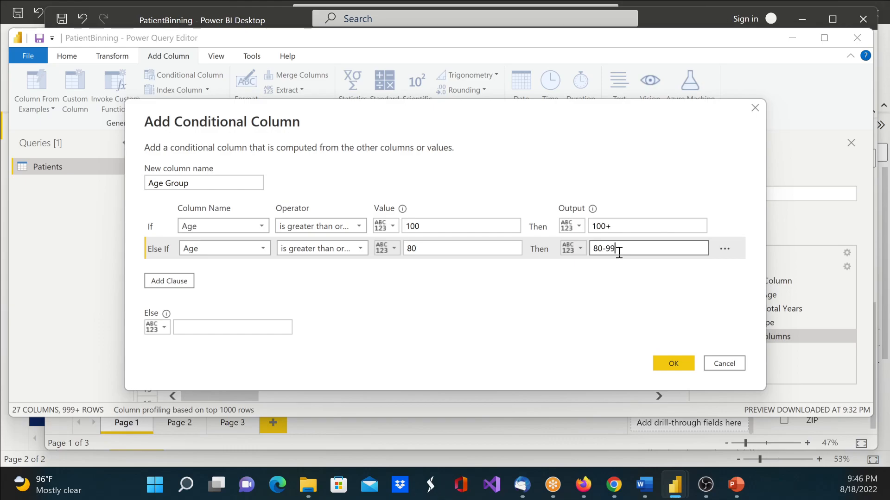
click(422, 253)
Add an Else If clause that outputs 60-79 when Age is greater than or equal to 60.
click(175, 282)
click(266, 272)
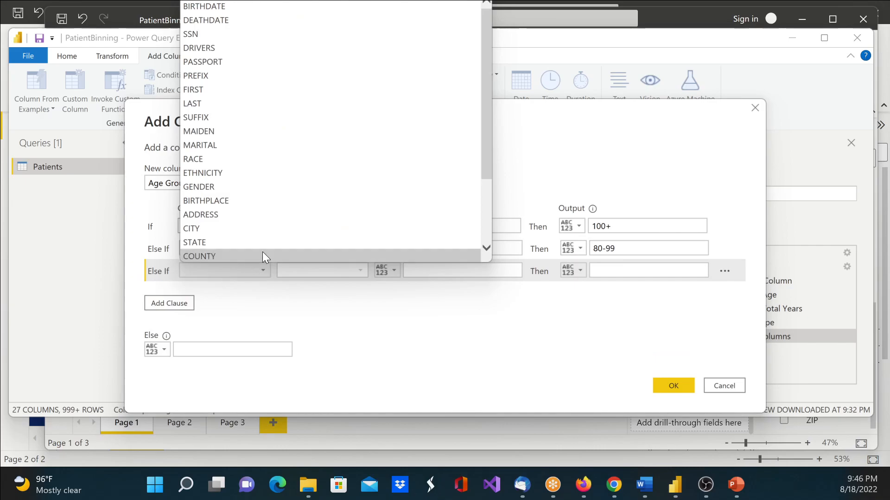
scroll(261, 252, down, 3)
click(271, 254)
click(310, 273)
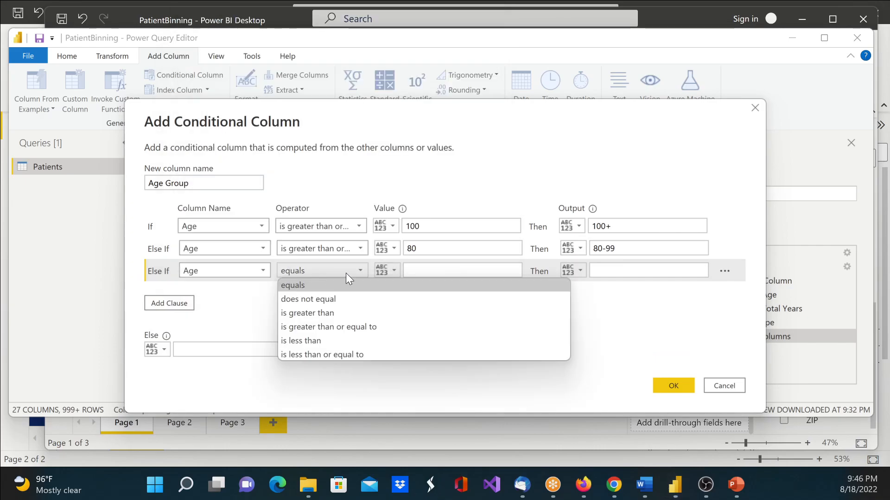
click(357, 326)
click(432, 270)
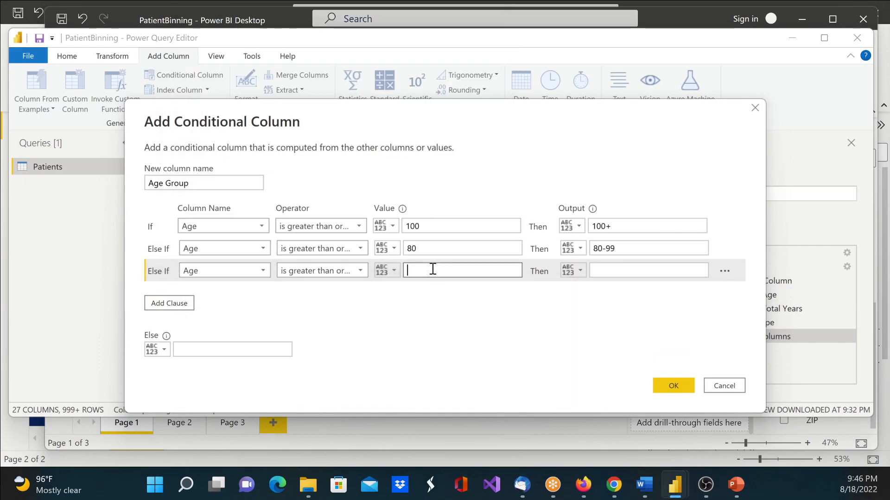
text(60)
click(600, 271)
text(60)
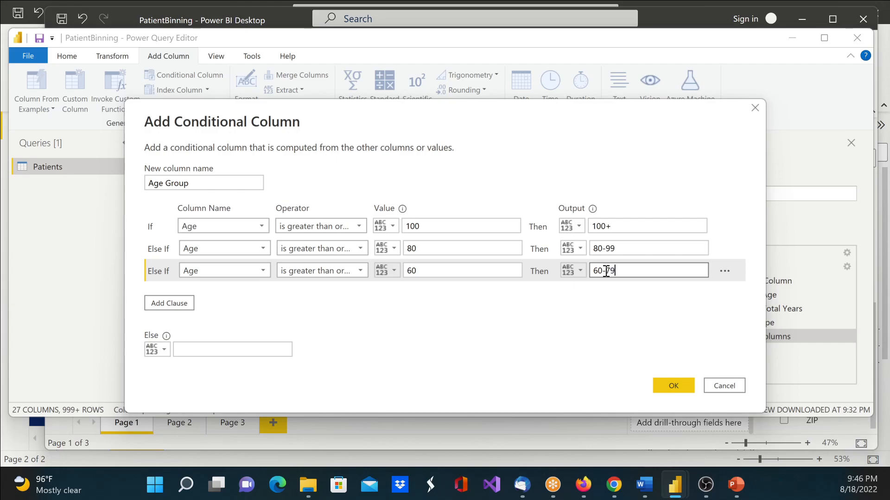
text(-79)
Add two more Else If clauses and make the first of them output 40-59 when Age is greater than or equal to 40.
click(176, 309)
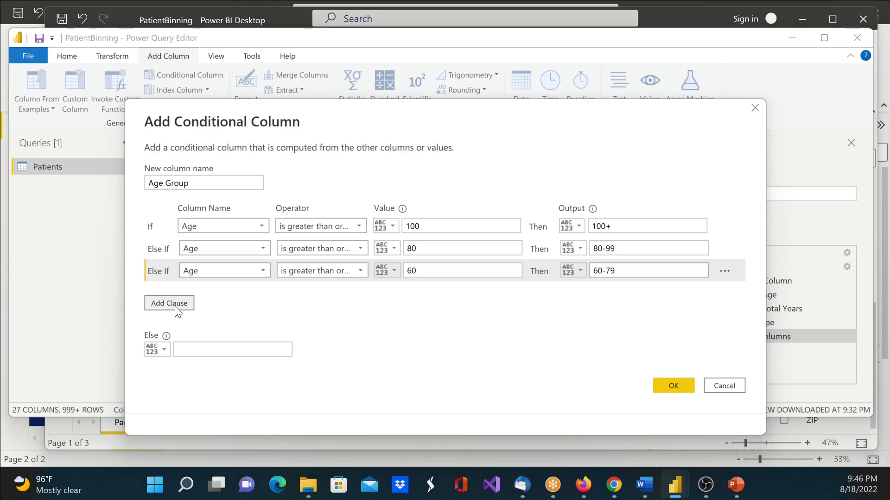
click(177, 325)
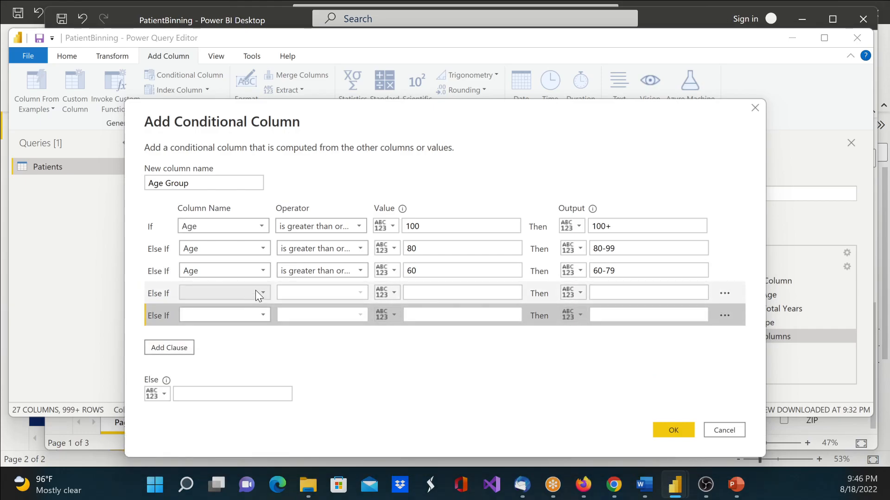
click(256, 292)
scroll(246, 84, down, 3)
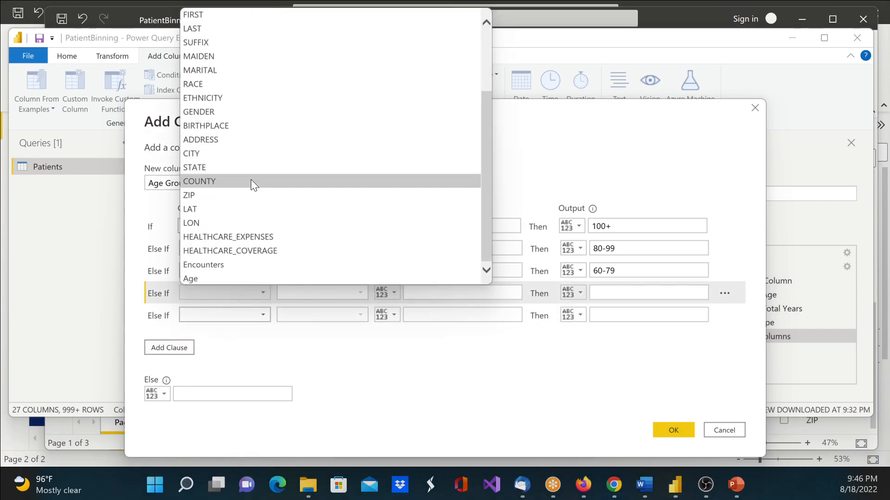
click(230, 277)
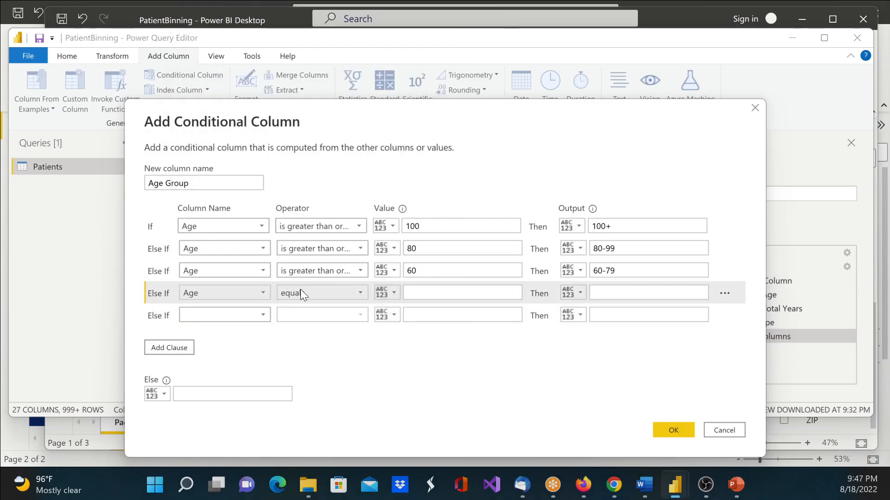
click(355, 293)
click(356, 351)
click(448, 290)
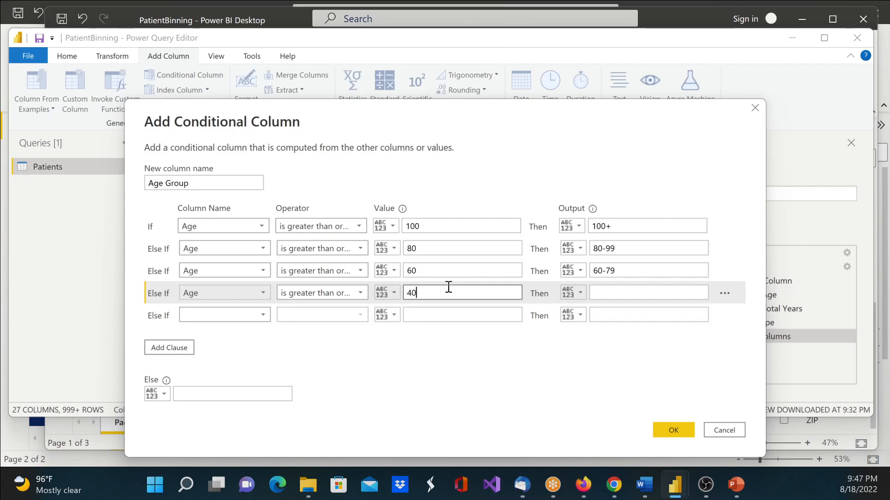
key(Tab)
key(Tab)
text(40-59)
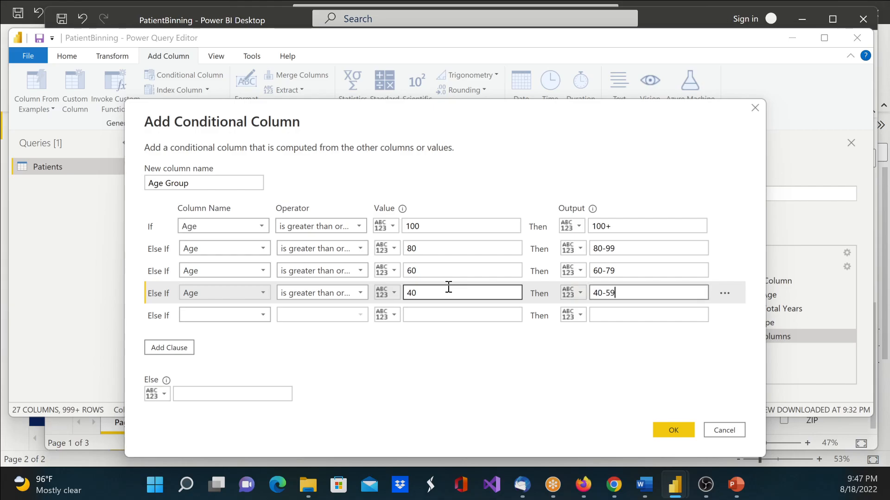
Make the last Else If clause output 20-39 when Age is greater than or equal to 20.
click(266, 316)
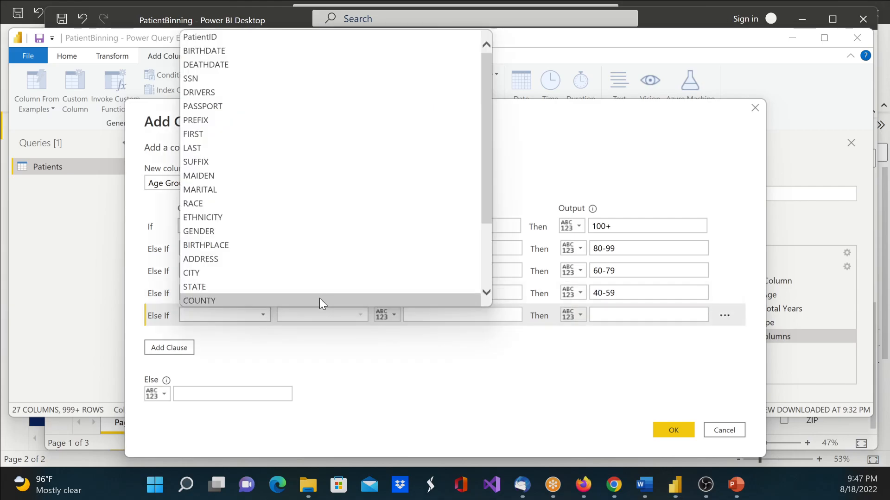
scroll(320, 296, down, 3)
click(298, 299)
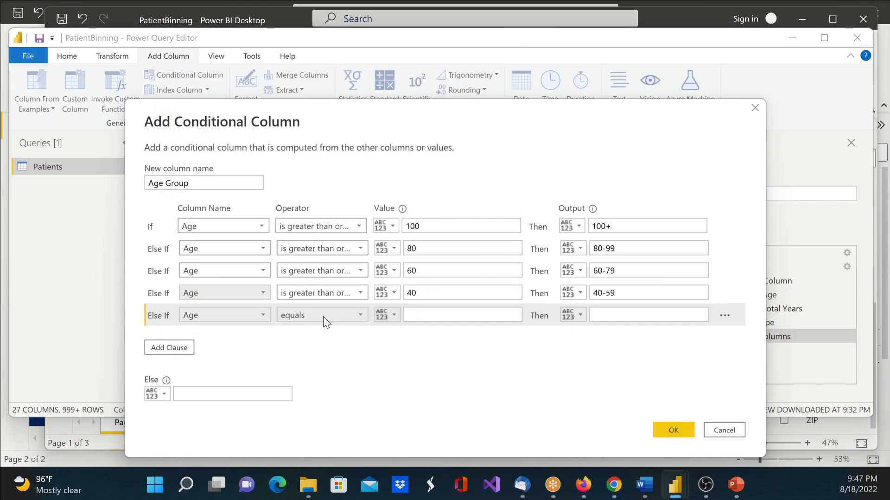
click(324, 316)
click(332, 371)
click(436, 311)
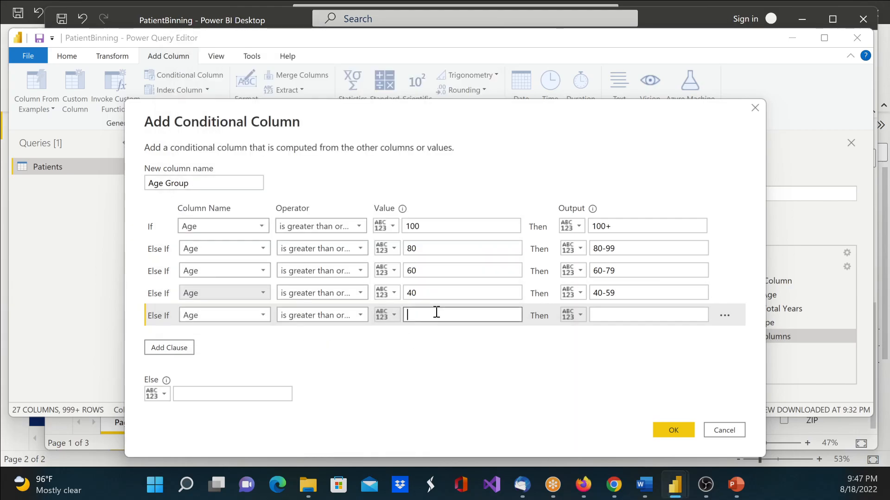
text(20)
click(621, 320)
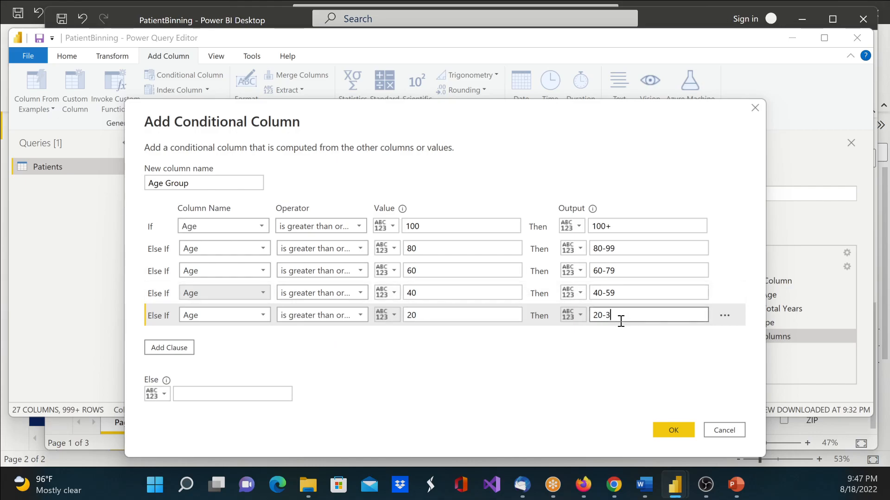
Set the Else output to 0-19 and create the Age Group conditional column.
click(243, 397)
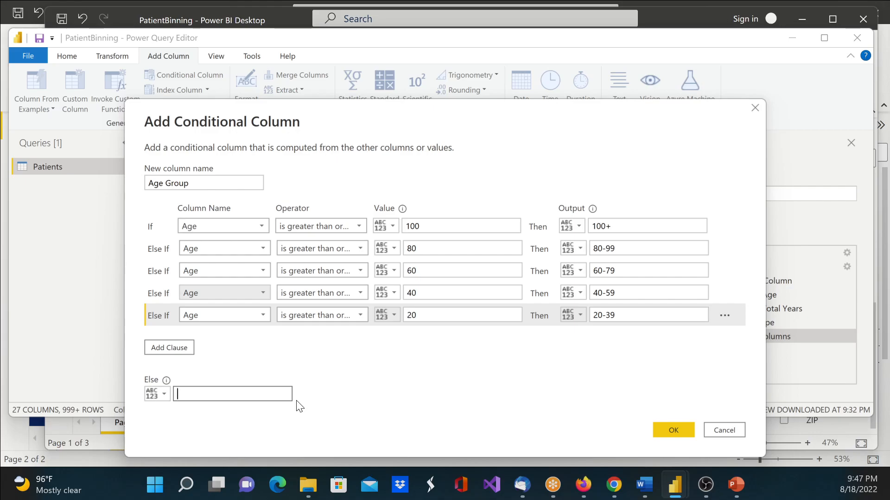
text(19-)
click(183, 393)
click(670, 431)
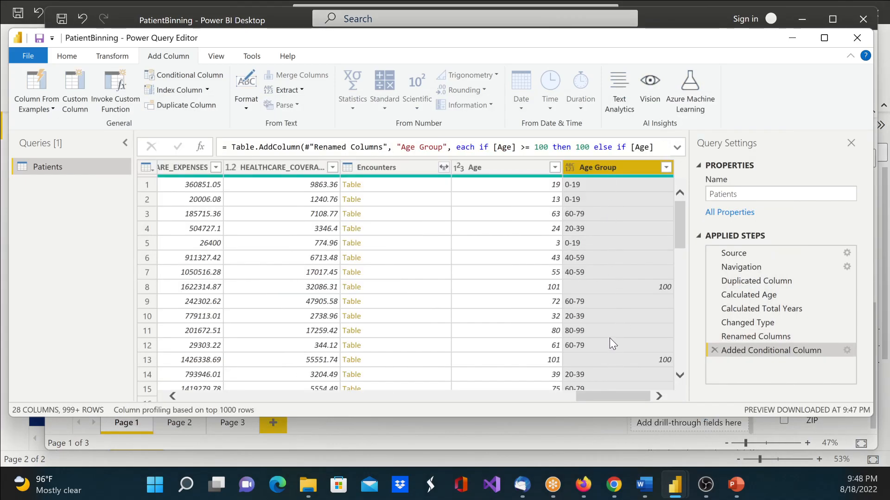
Check the Age Group values against the ages, apply the query changes and close the Power Query Editor.
scroll(610, 343, down, 3)
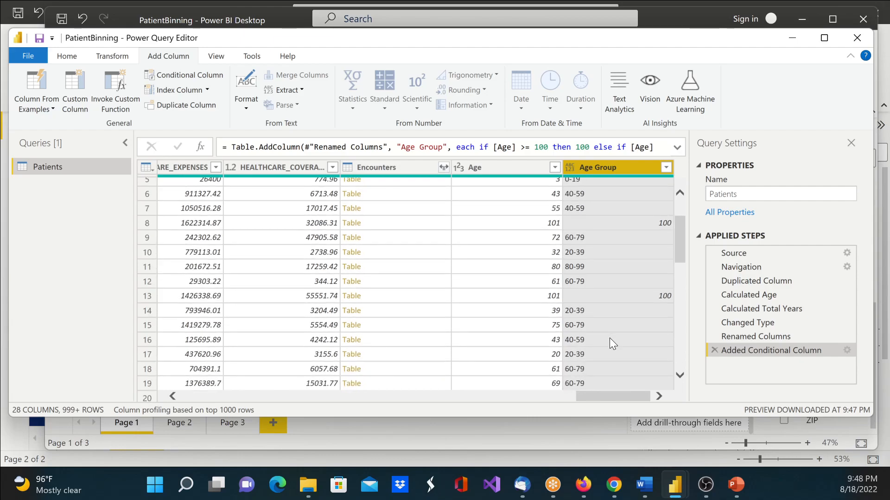
scroll(609, 344, down, 14)
scroll(608, 335, up, 15)
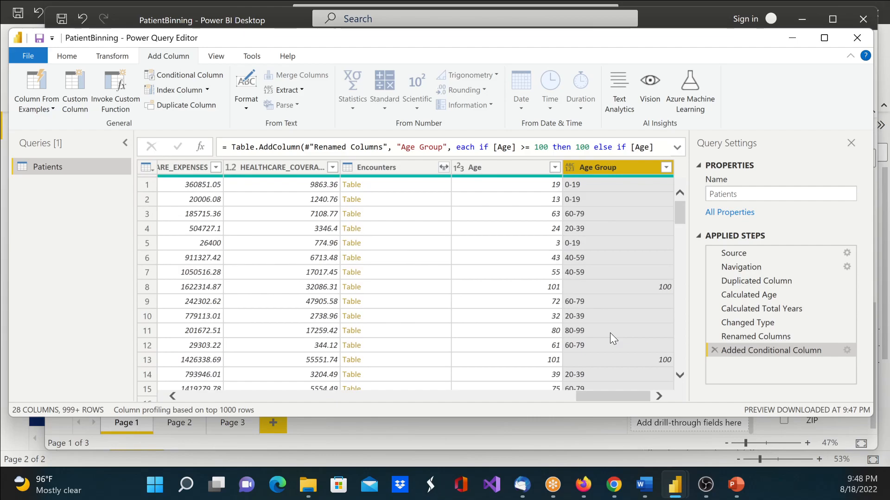
scroll(610, 332, down, 9)
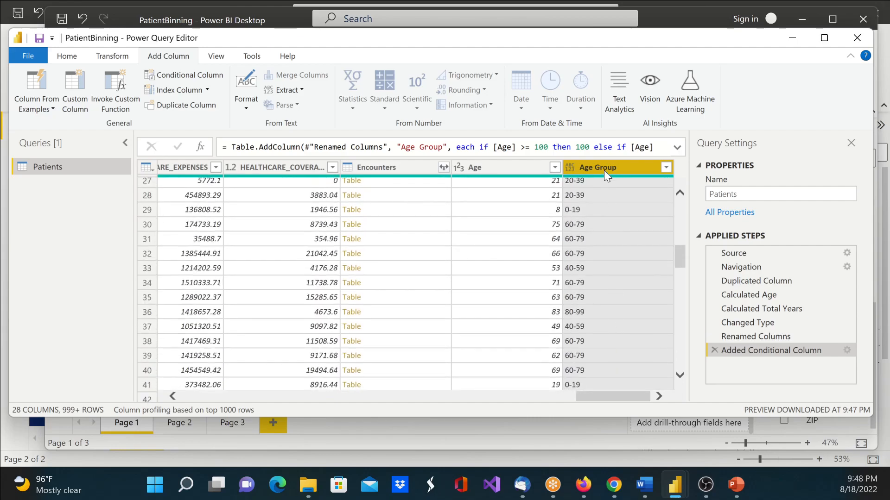
click(73, 56)
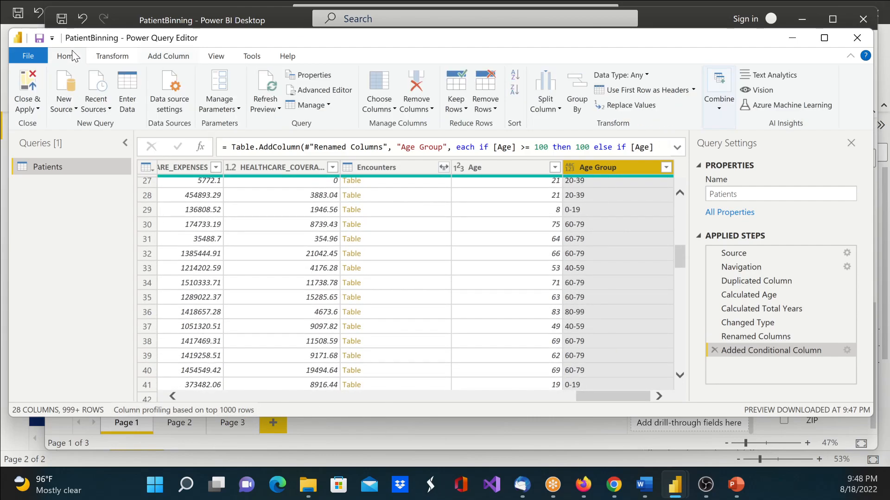
click(33, 107)
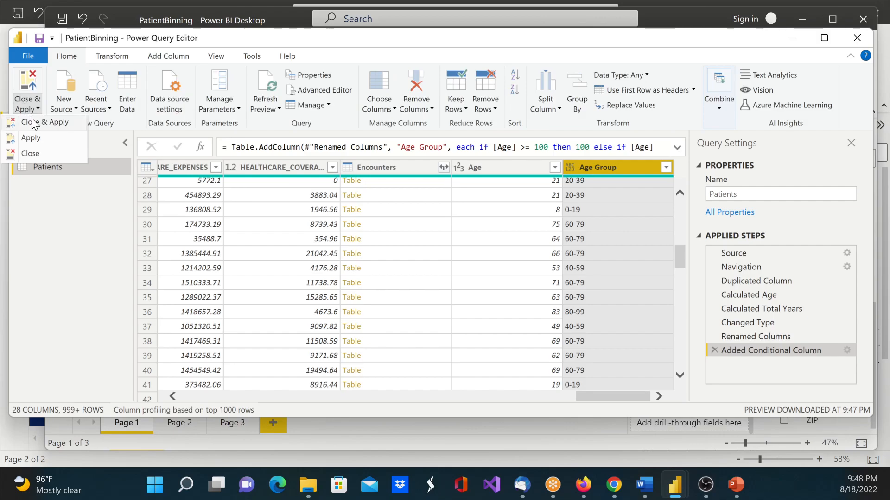
click(190, 228)
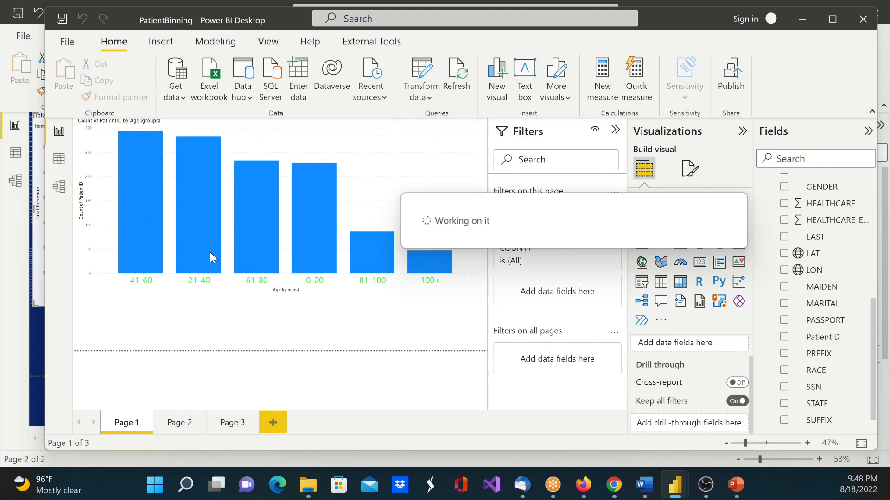
On a new report page, build a clustered column chart of the count of PatientID by Age Group and enlarge it.
click(273, 424)
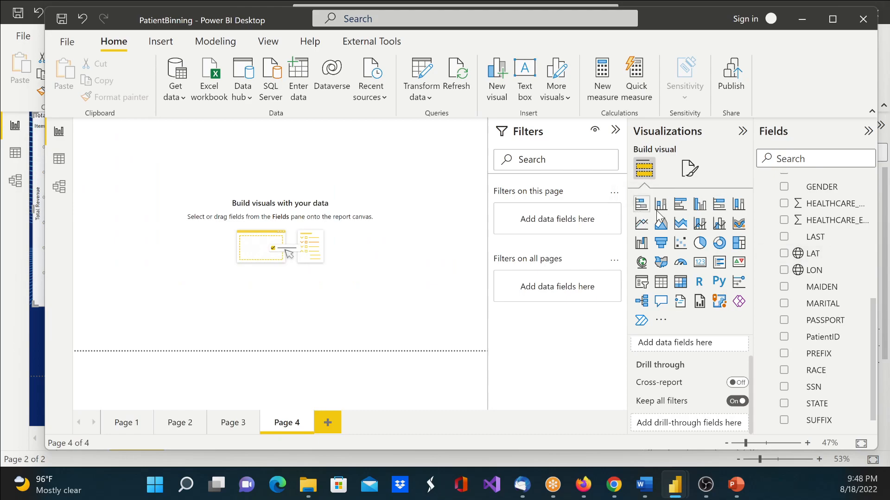
click(701, 208)
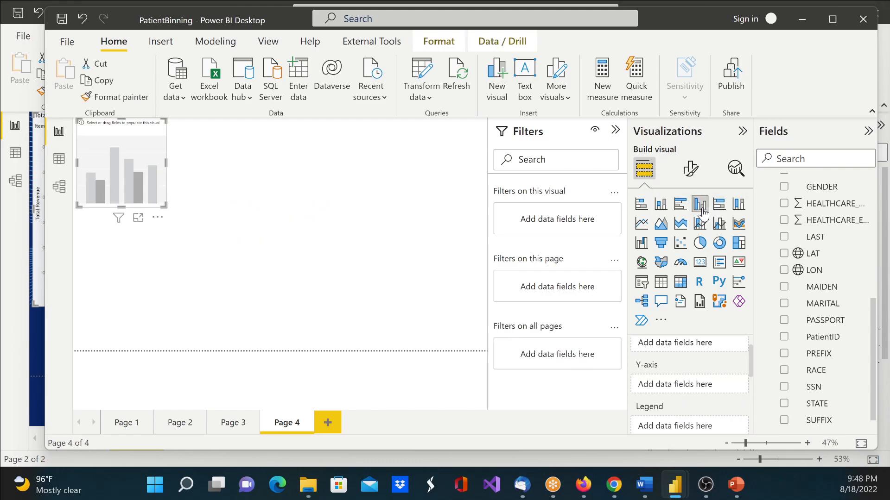
scroll(817, 250, up, 3)
scroll(819, 250, up, 3)
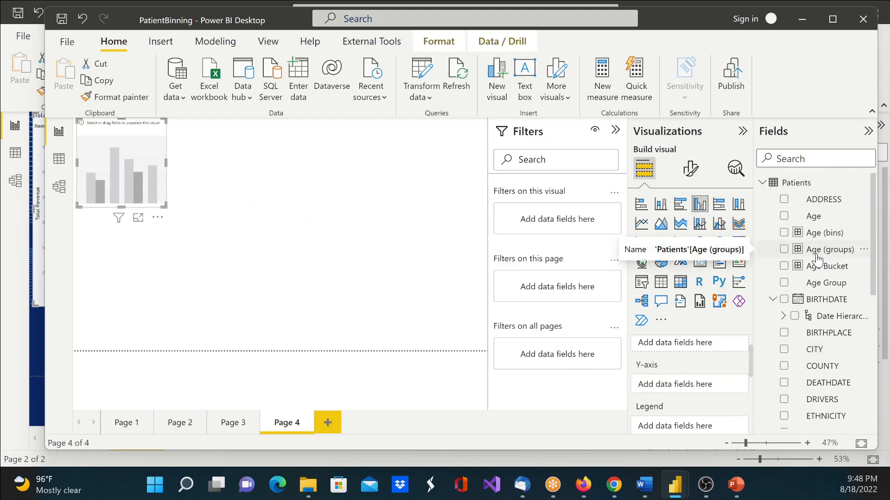
click(784, 282)
scroll(801, 319, down, 5)
scroll(803, 326, down, 3)
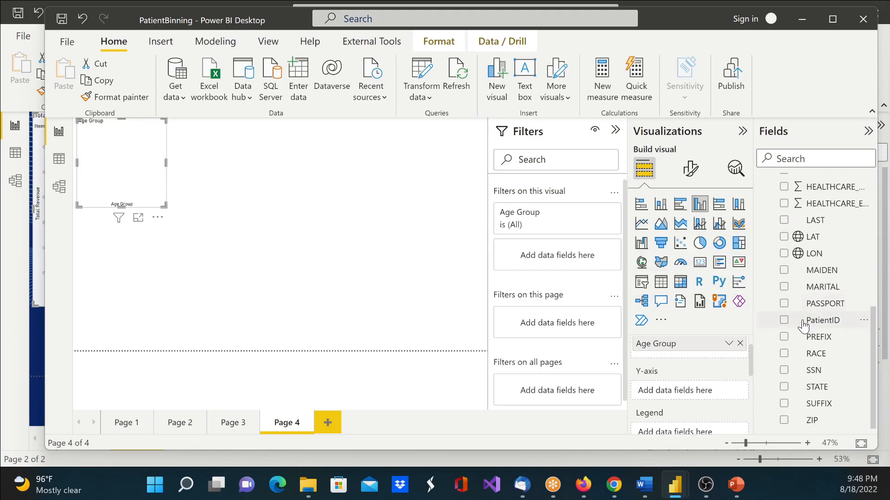
drag(816, 320, 703, 392)
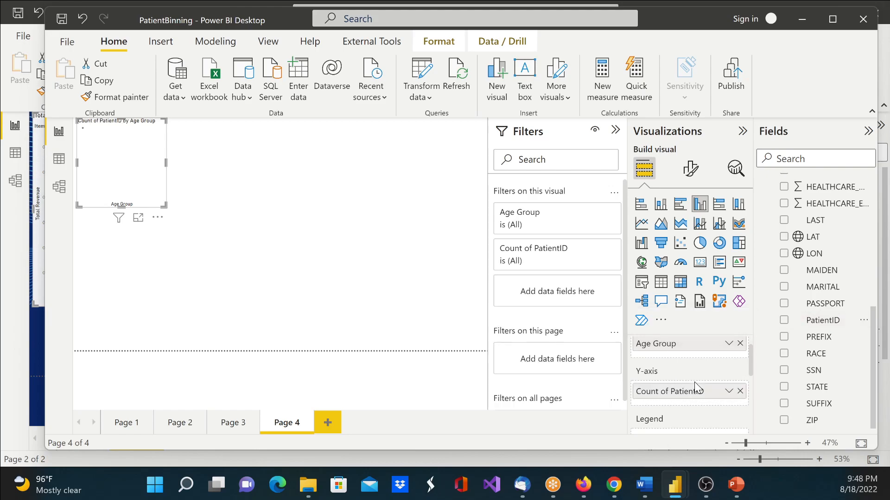
drag(165, 206, 396, 256)
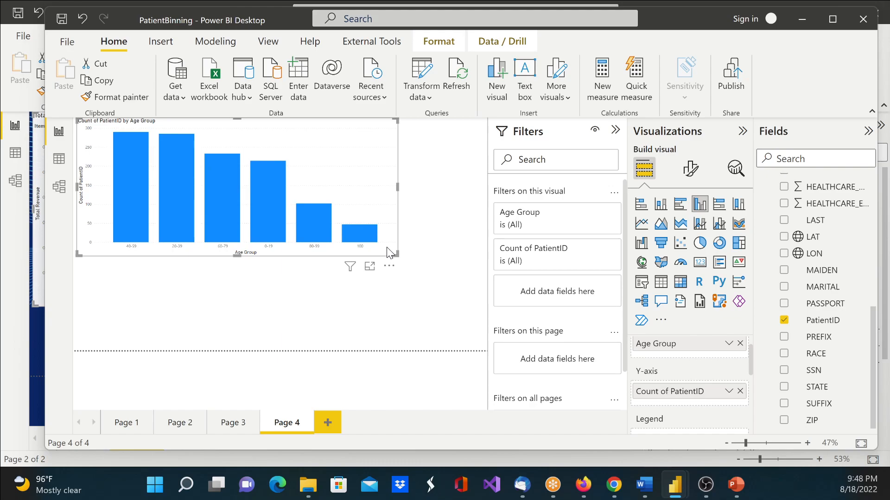
Sort the chart's axis by Age Group.
click(389, 266)
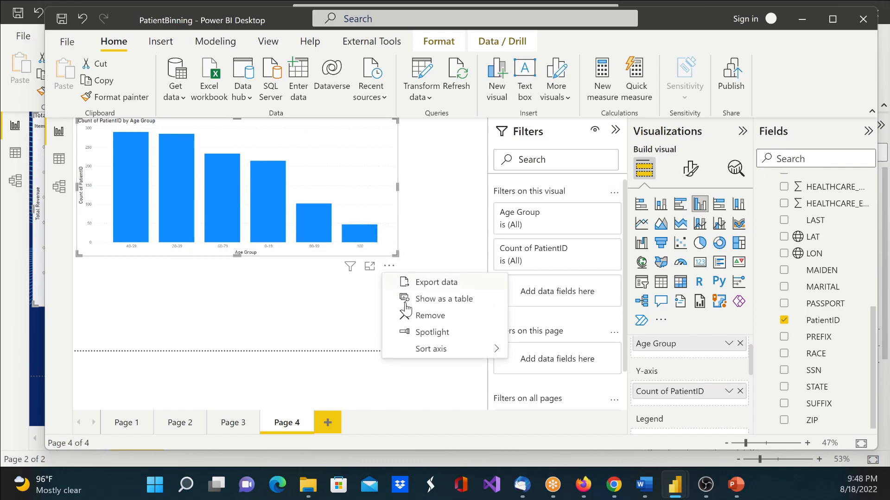
mouse_move(465, 350)
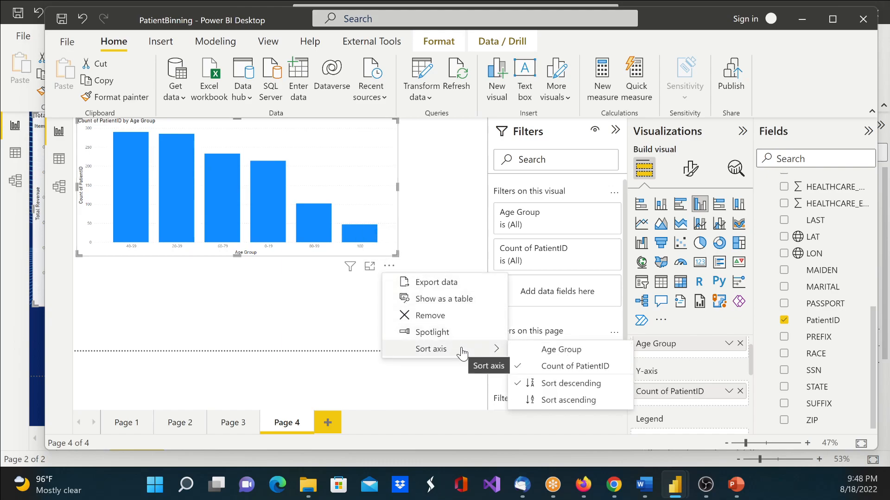
click(579, 352)
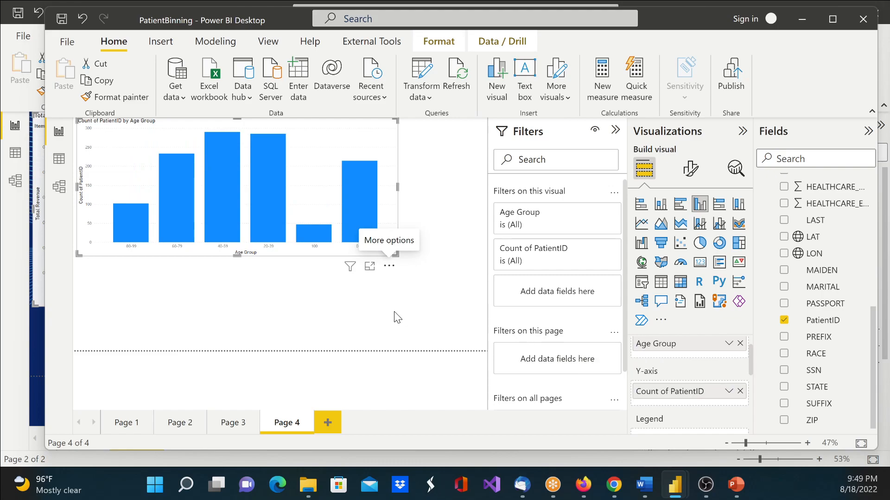
click(336, 308)
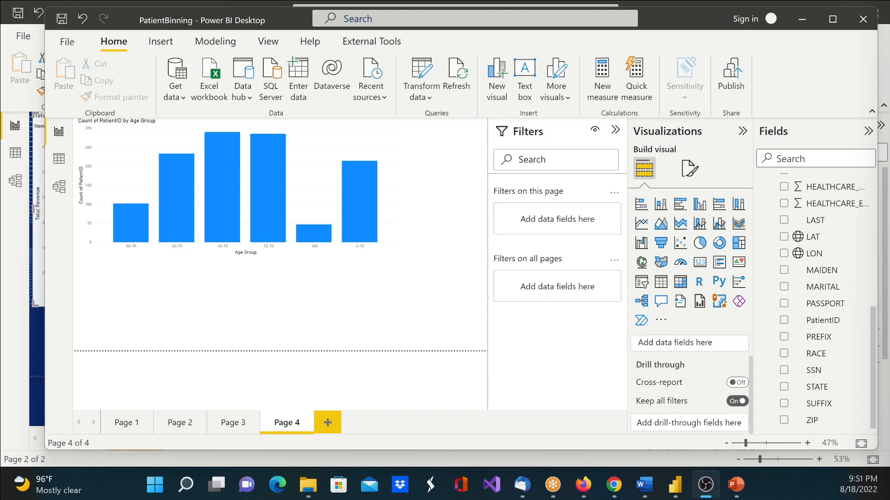
Reopen the Patients query in the Power Query Editor and start a new column from examples.
click(422, 80)
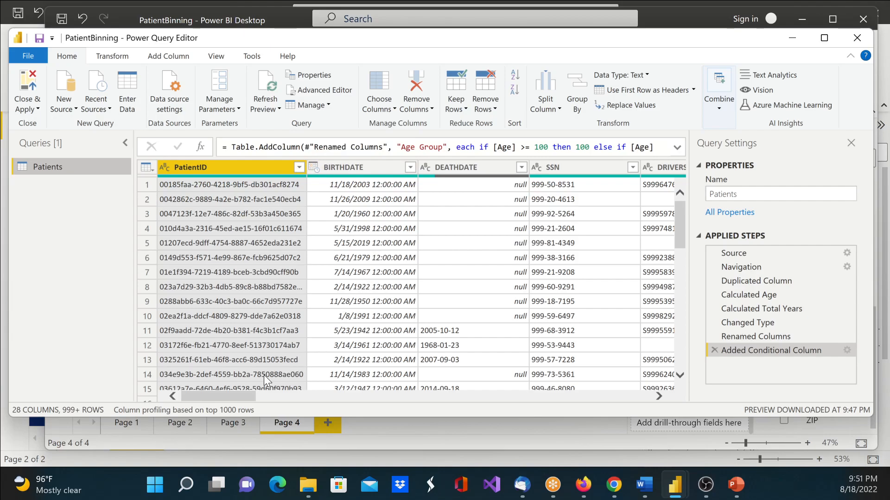
drag(222, 395, 623, 393)
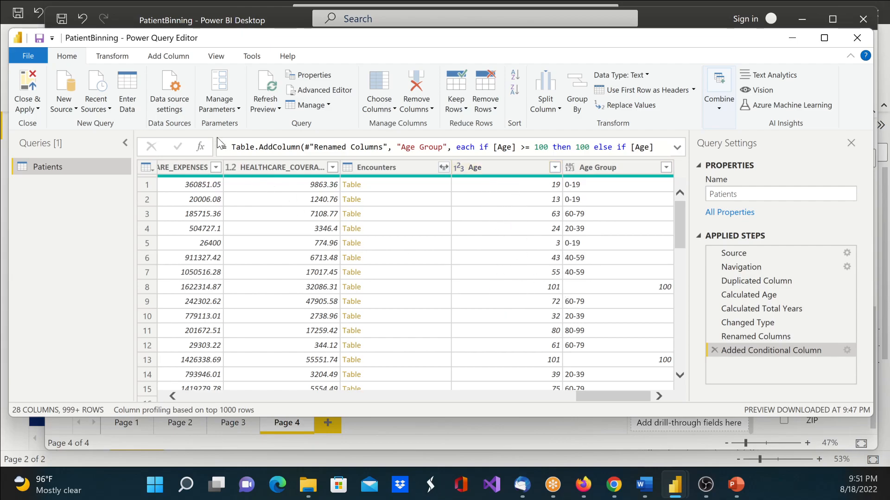
click(180, 57)
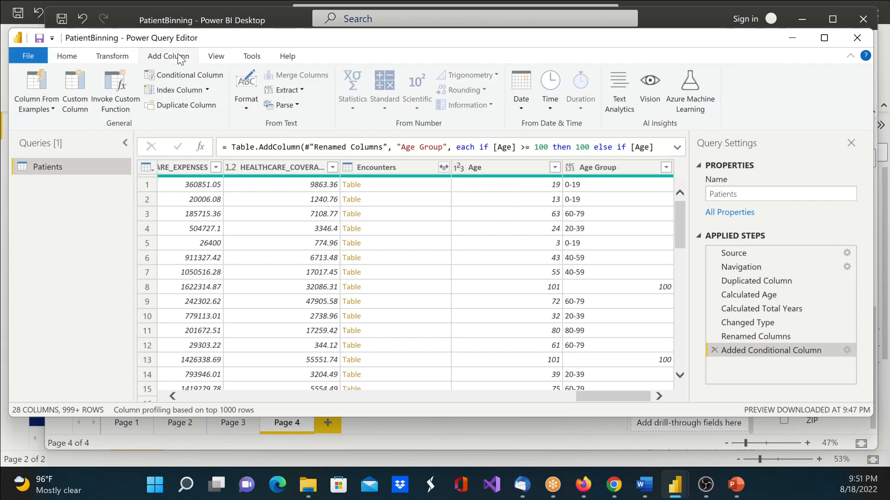
click(36, 83)
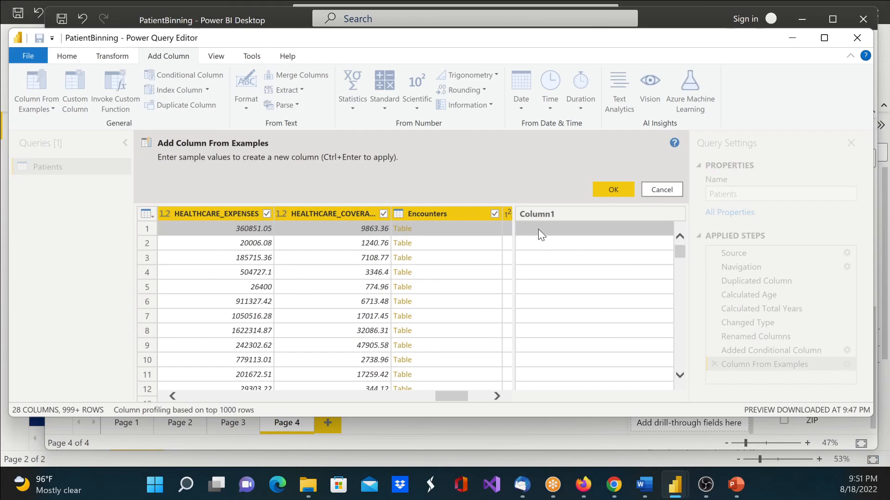
Enter 1-20 as the first row's example, beside age 19, to derive age ranges in the new column.
click(538, 228)
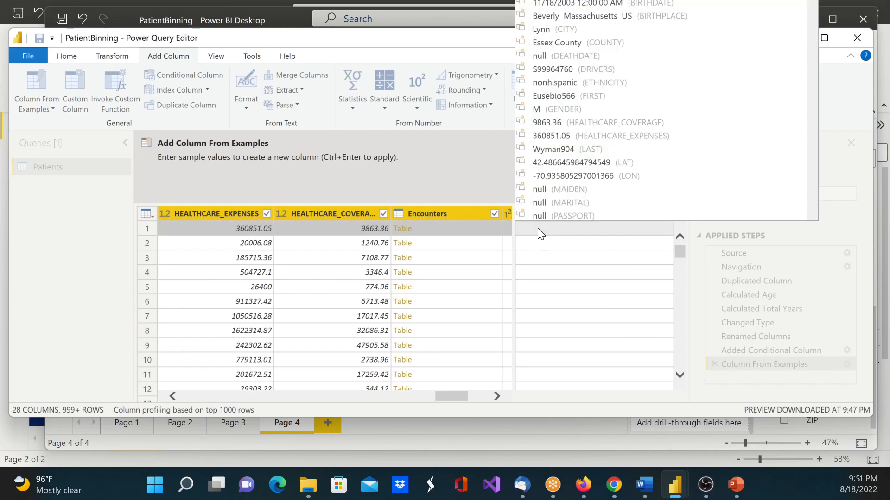
drag(446, 400, 468, 401)
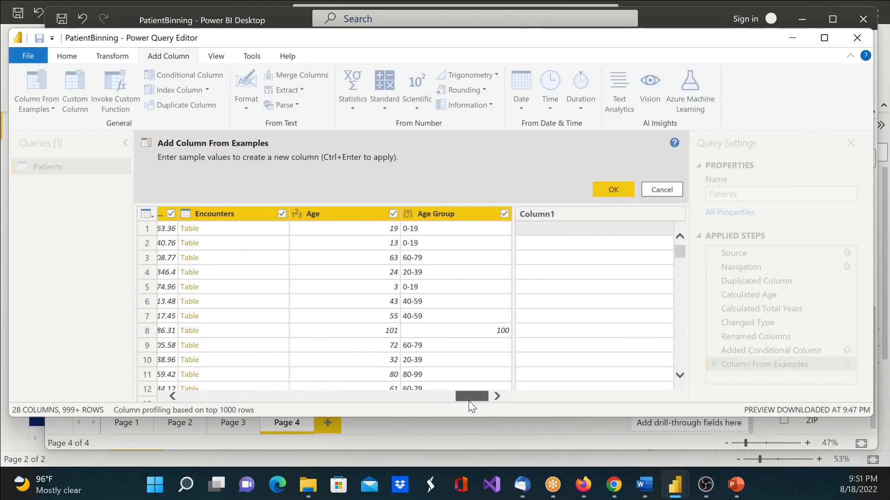
click(540, 231)
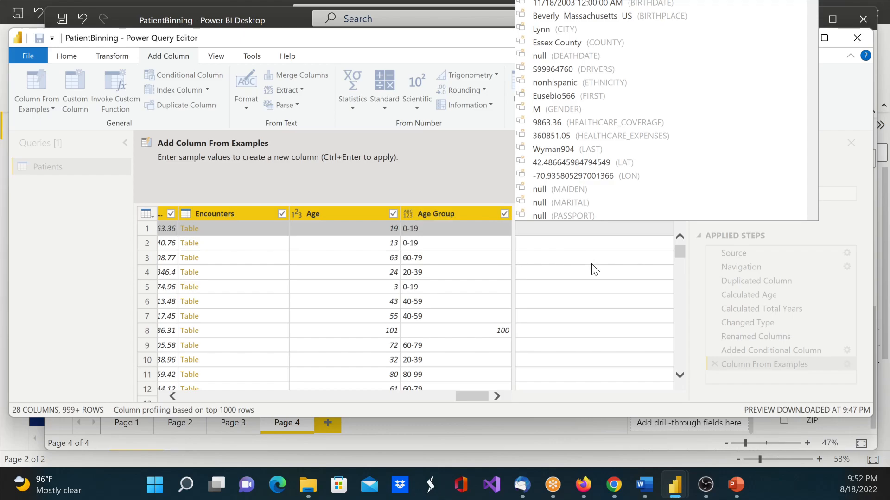
text(1)
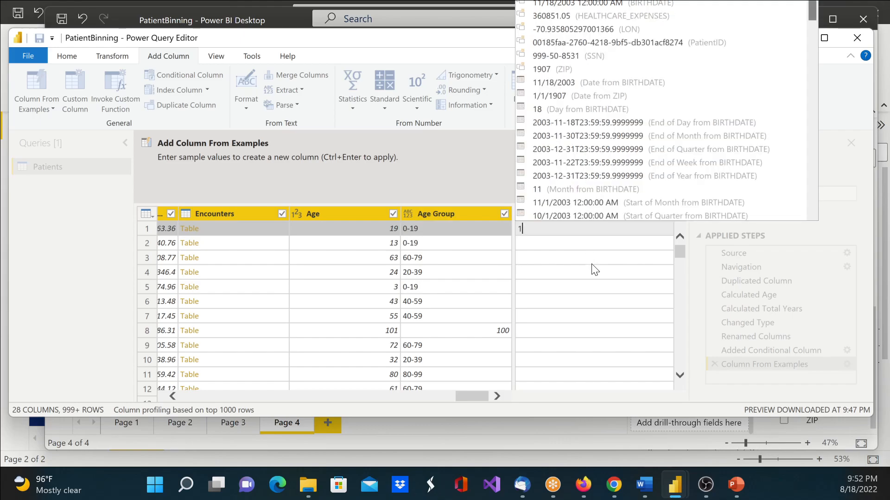
text(-20)
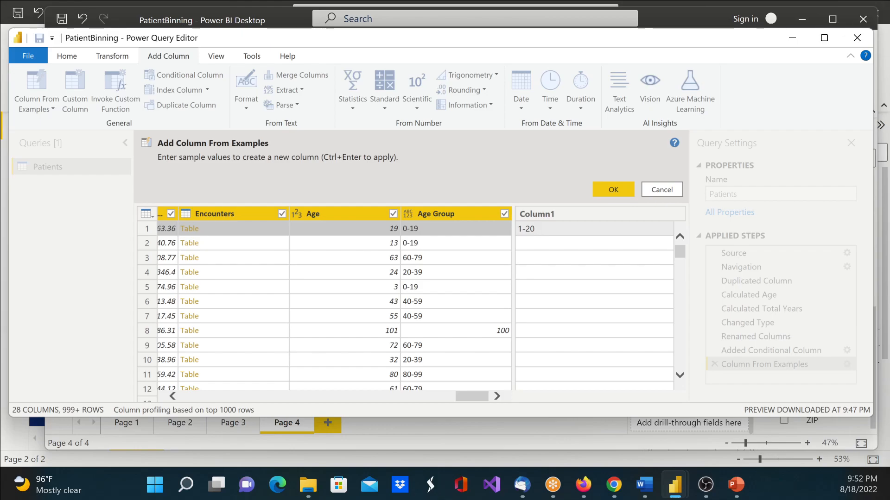
key(Return)
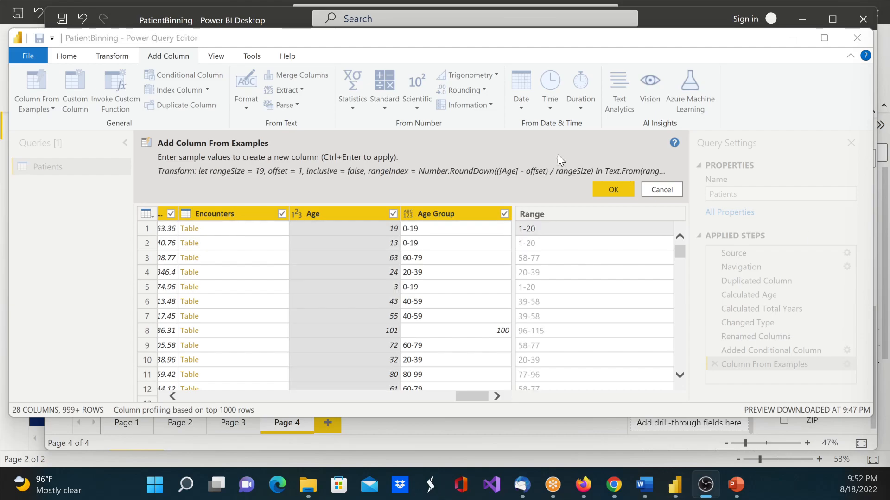
Compare the suggested ranges with the Age column, and cancel the column from examples.
click(580, 232)
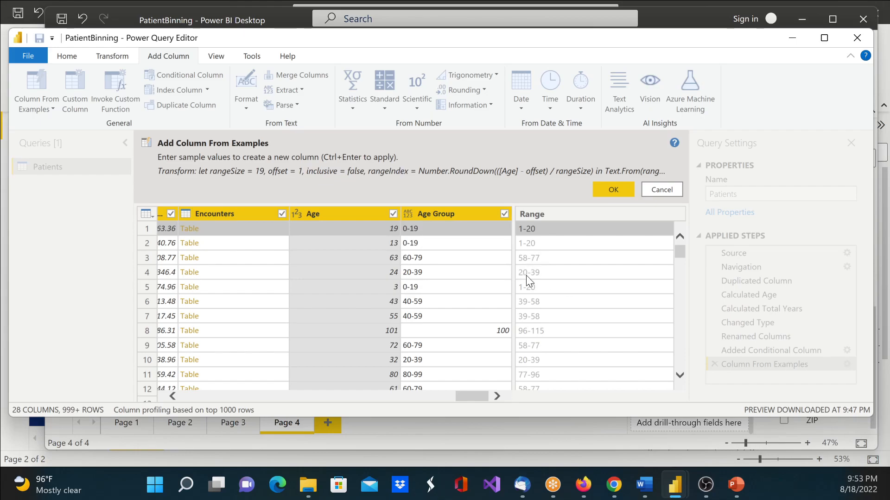
scroll(535, 317, down, 1)
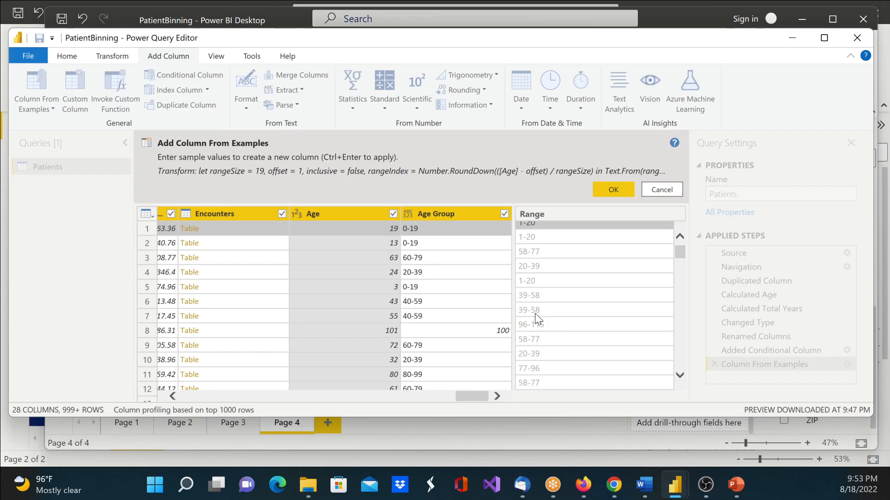
scroll(535, 316, down, 8)
scroll(559, 310, up, 8)
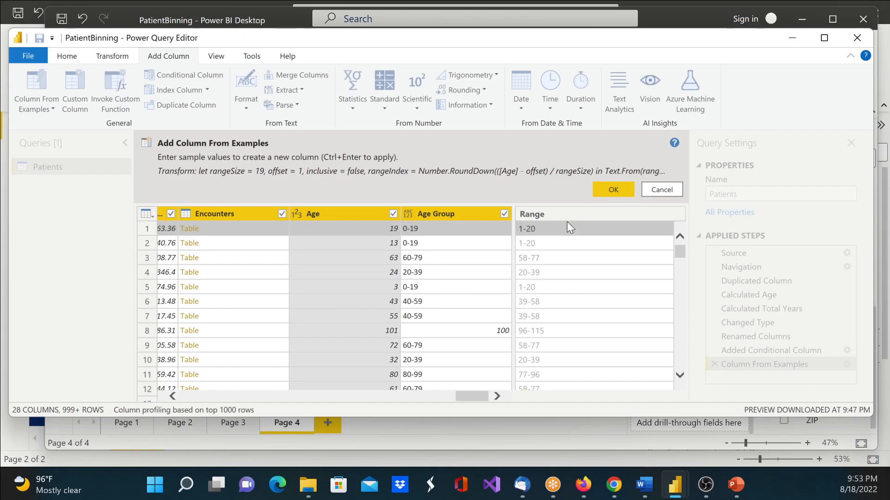
click(560, 228)
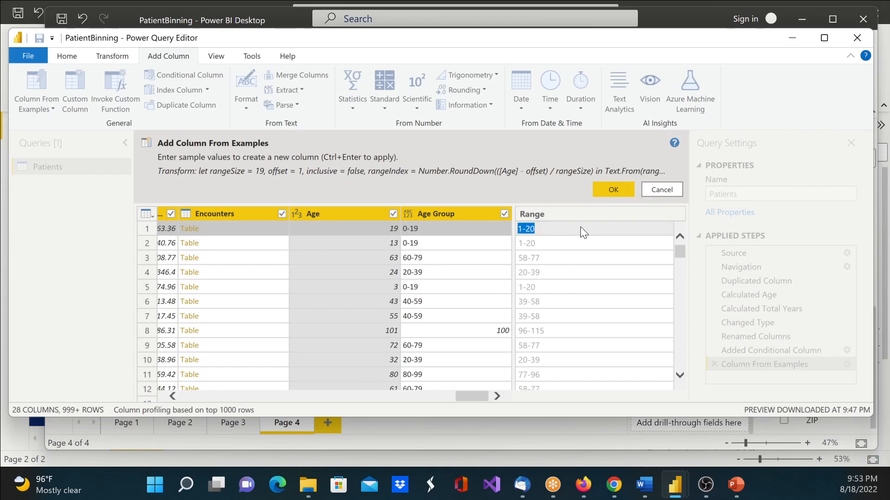
click(662, 191)
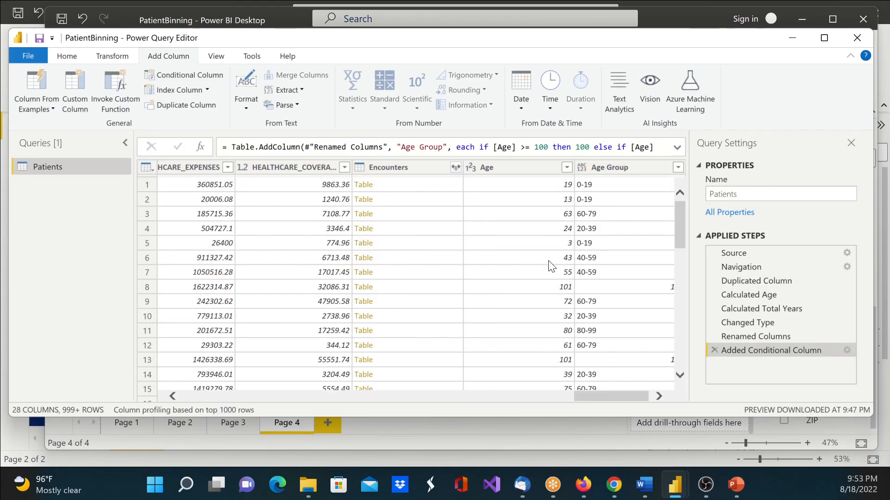
Start another column from examples with 0-20 as the first row's value, and review the suggested ranges down the rows.
drag(620, 396, 652, 399)
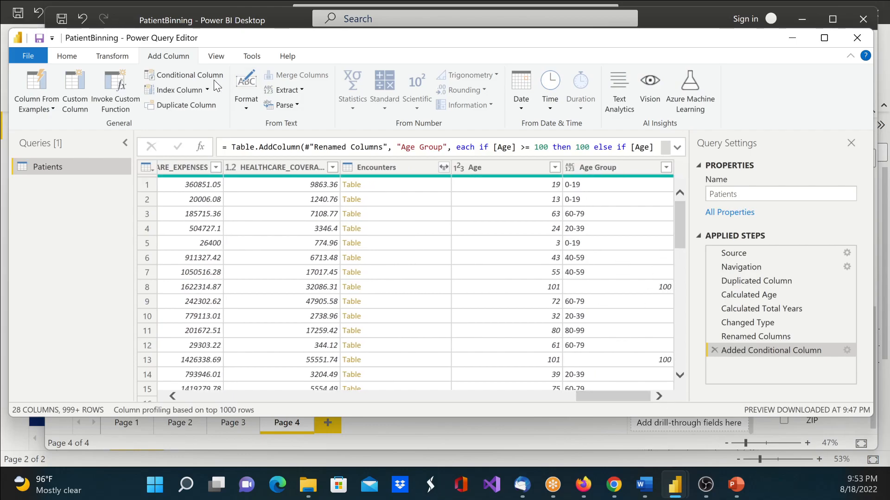
click(37, 82)
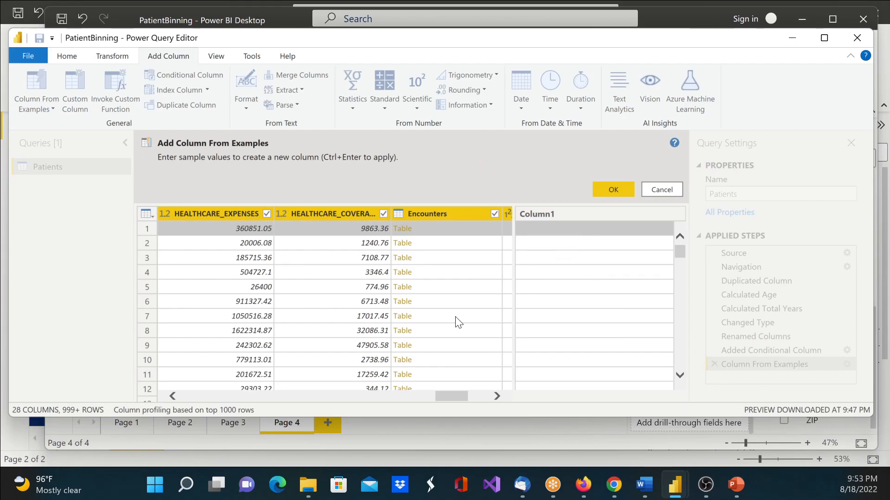
click(567, 229)
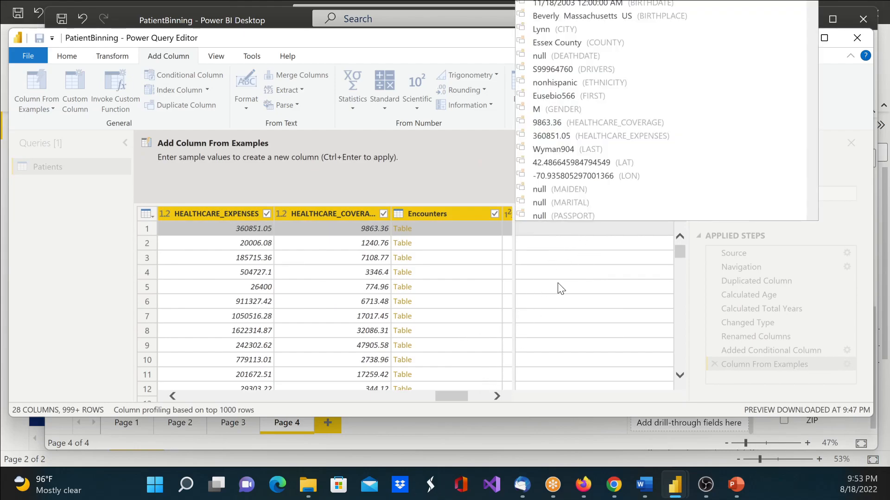
text(0-20)
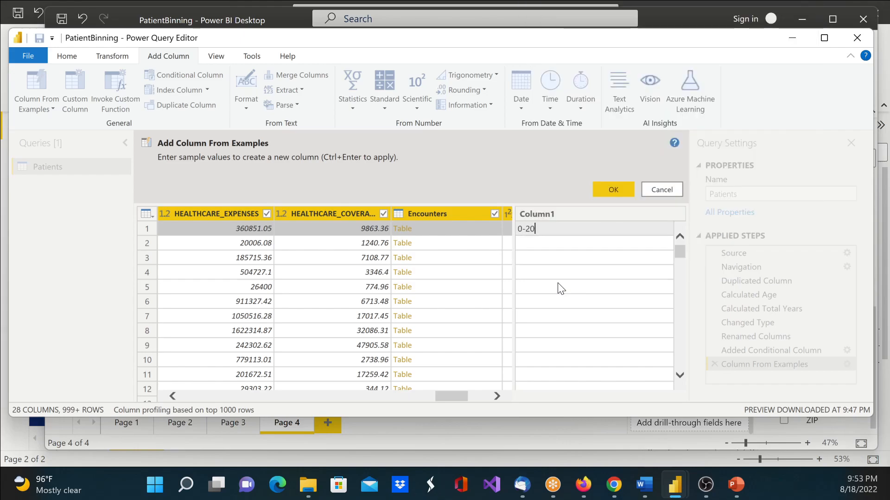
click(557, 250)
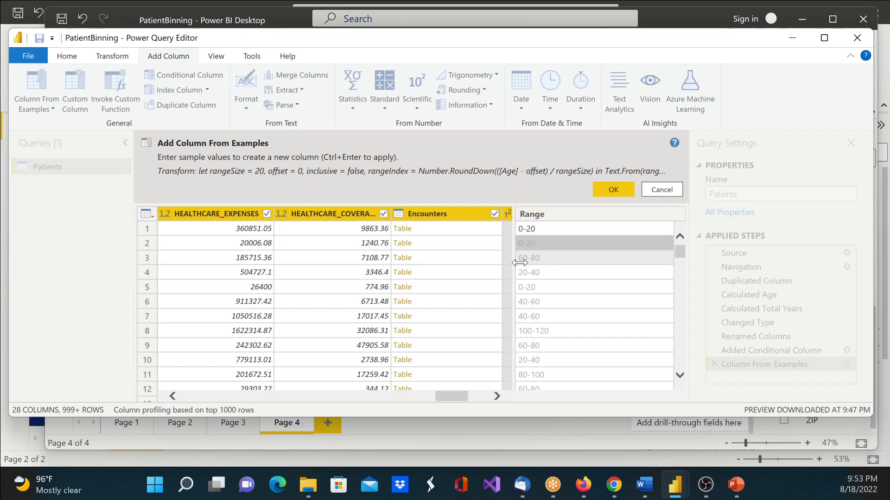
scroll(554, 343, down, 2)
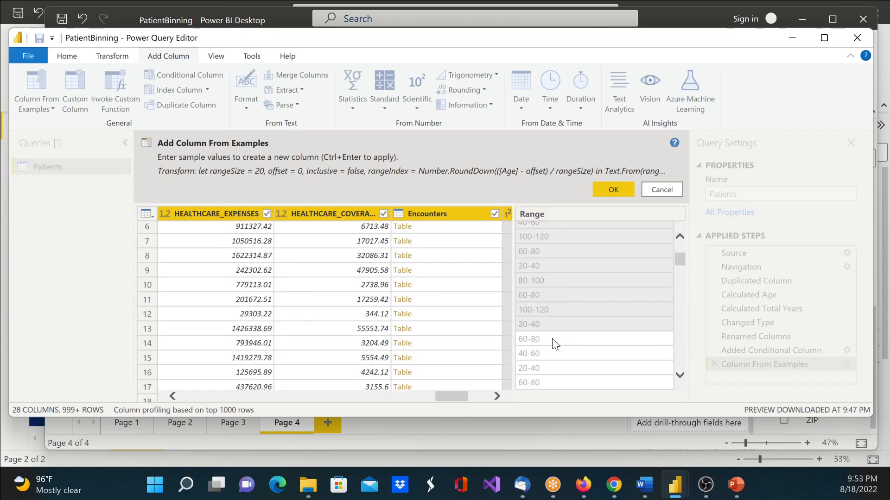
scroll(554, 343, down, 10)
scroll(558, 338, down, 4)
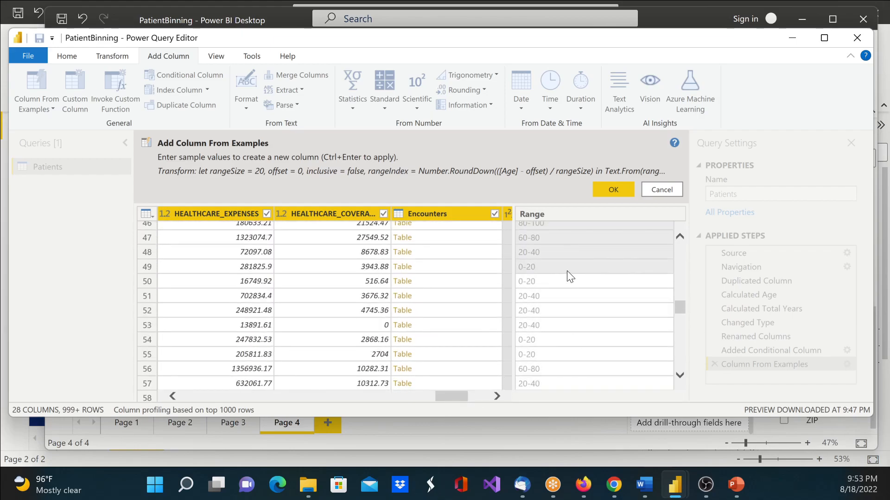
scroll(573, 307, up, 1)
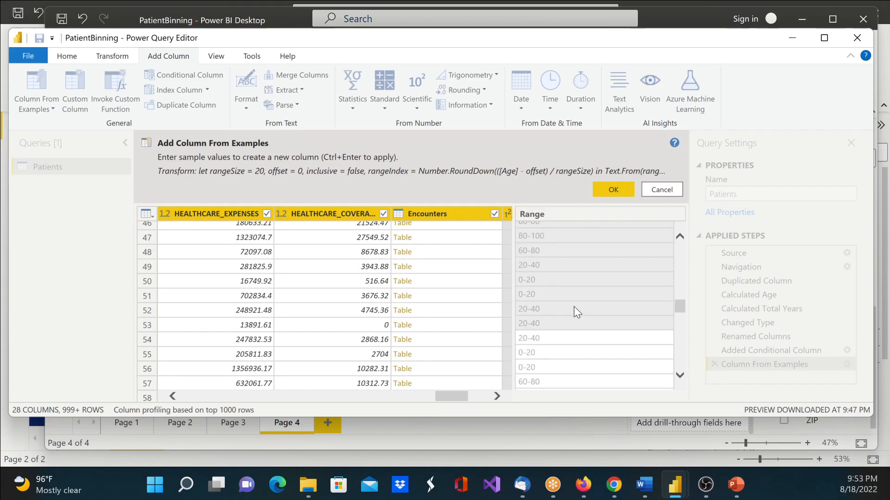
scroll(575, 306, up, 15)
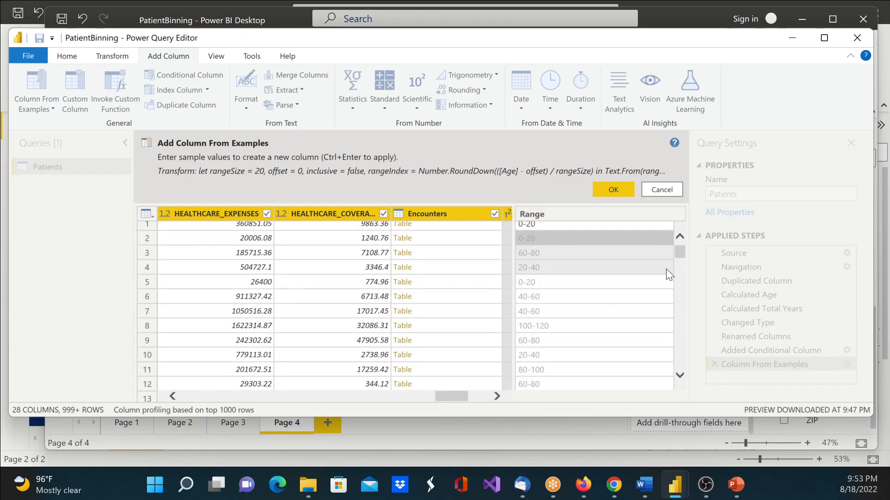
scroll(665, 268, up, 1)
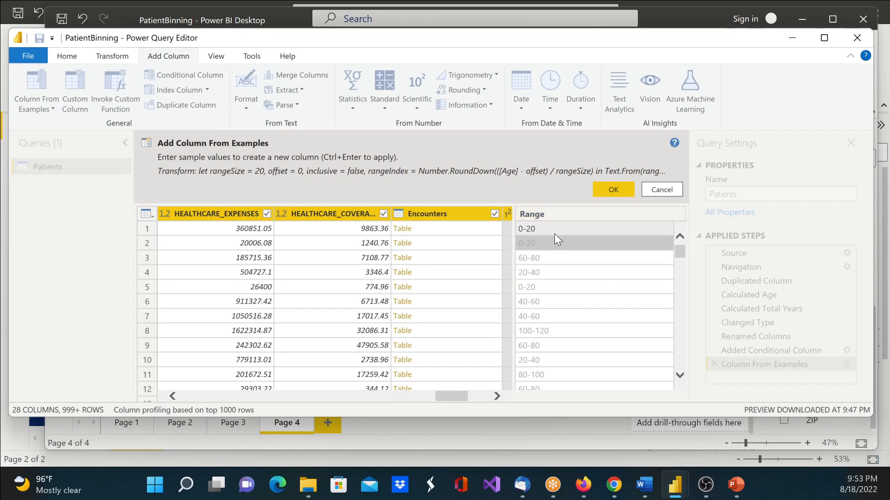
Replace the first row's example with that patient's FIRST and LAST names separated by a space, and review the suggested values.
mouse_move(460, 396)
mouse_down()
mouse_move(177, 377)
mouse_move(271, 388)
mouse_up()
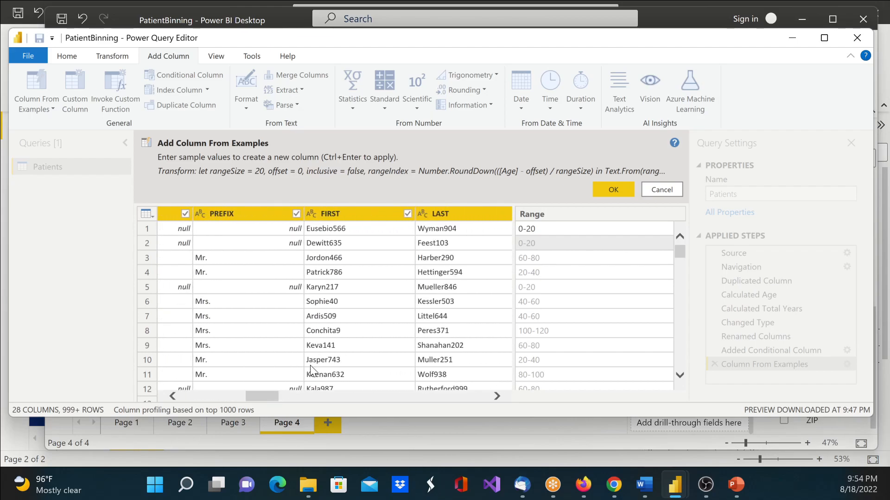
click(601, 225)
key(BackSpace)
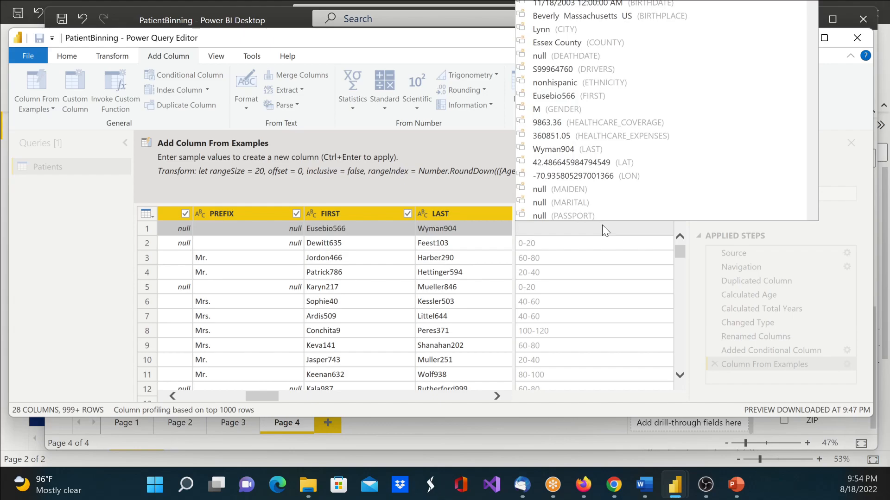
text(Eu)
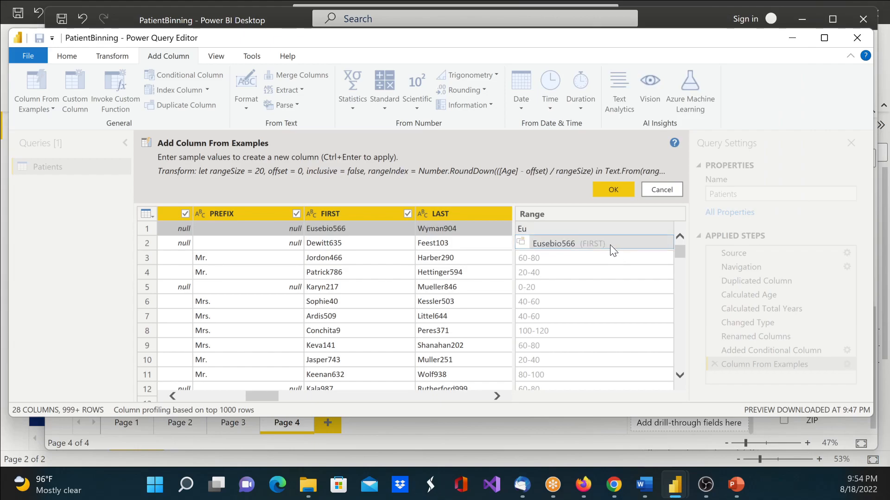
click(604, 242)
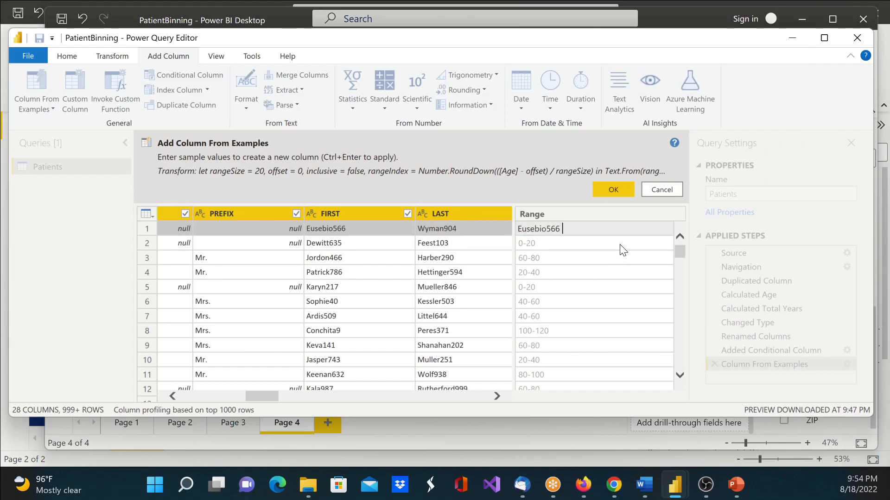
text(Wyman904)
click(548, 249)
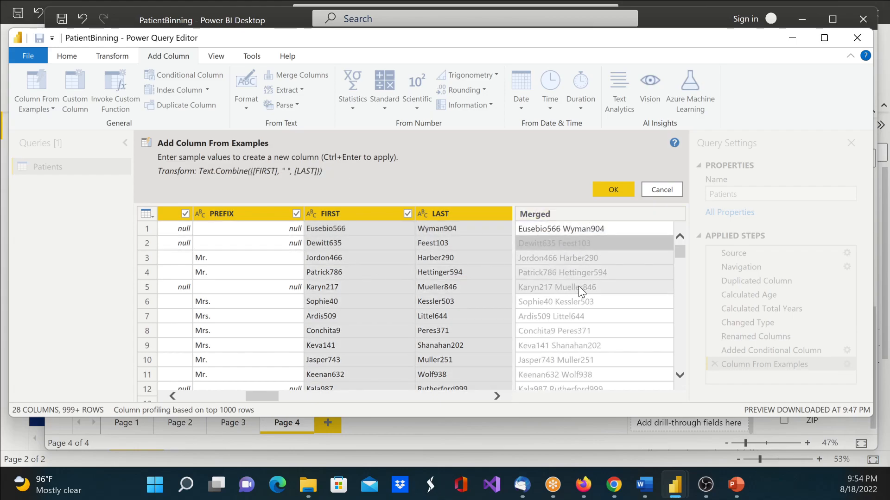
scroll(582, 285, down, 2)
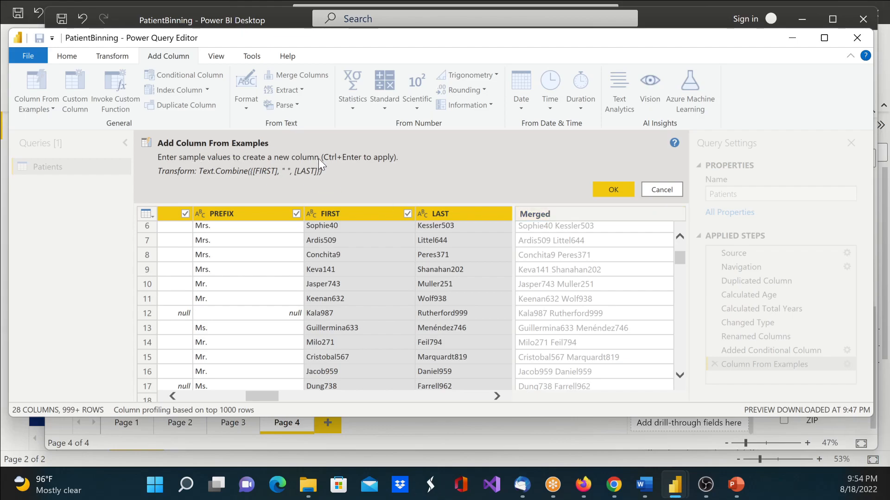
scroll(577, 312, up, 2)
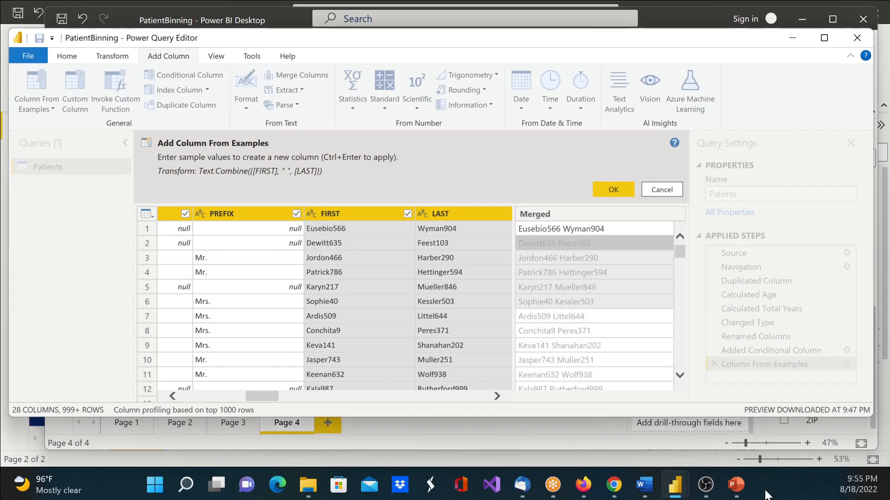
Switch to the PowerPoint presentation at the Creating Bins & Groups slide.
click(736, 484)
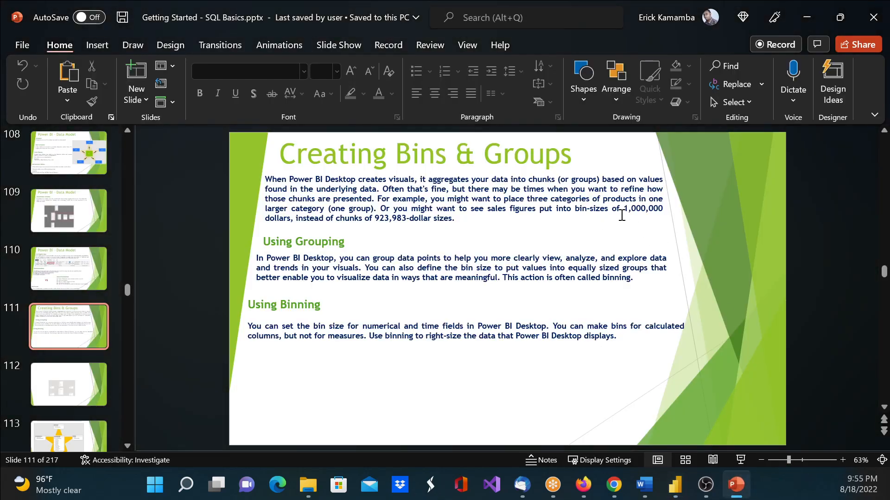